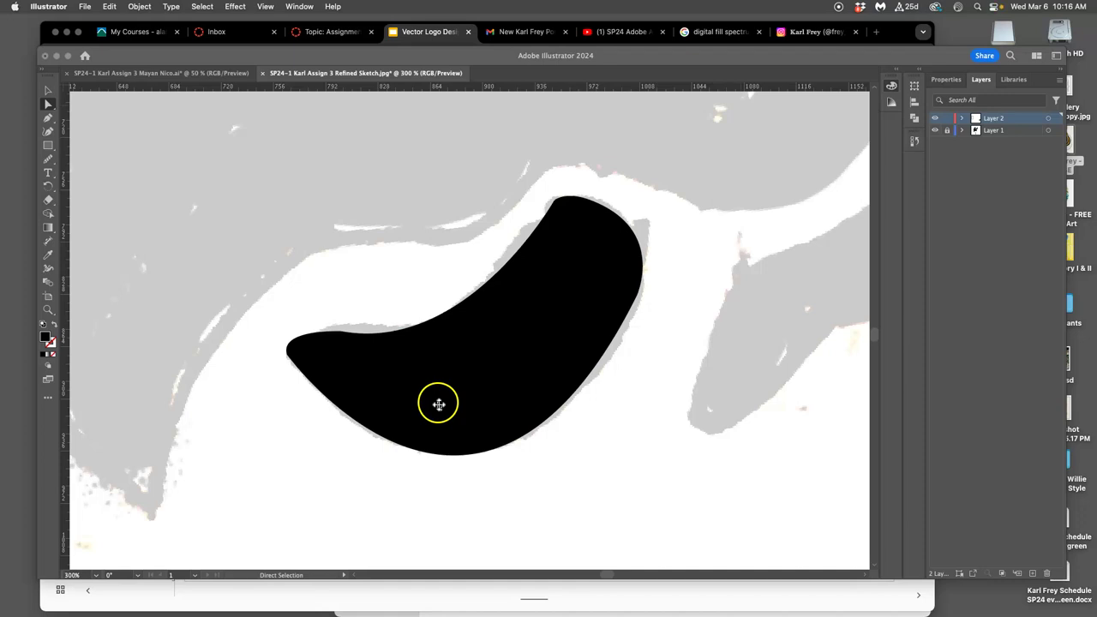
Step: Open the Color panel and zoom out to see the whole artboard
key(F6)
key(super+minus)
key(super+minus)
key(super+minus)
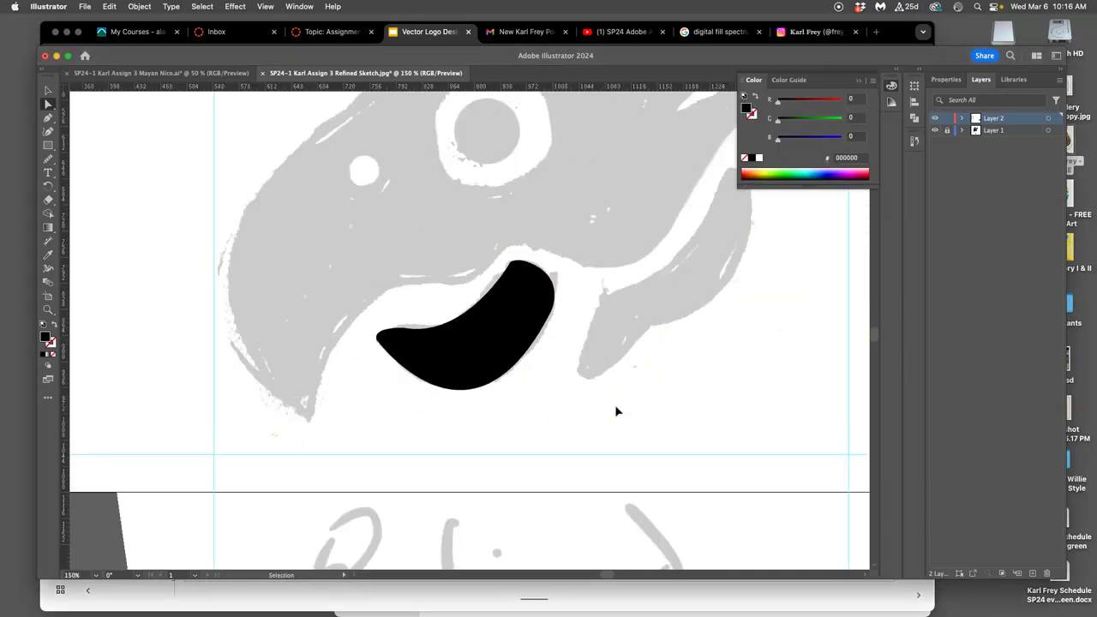
key(super+minus)
key(super+minus)
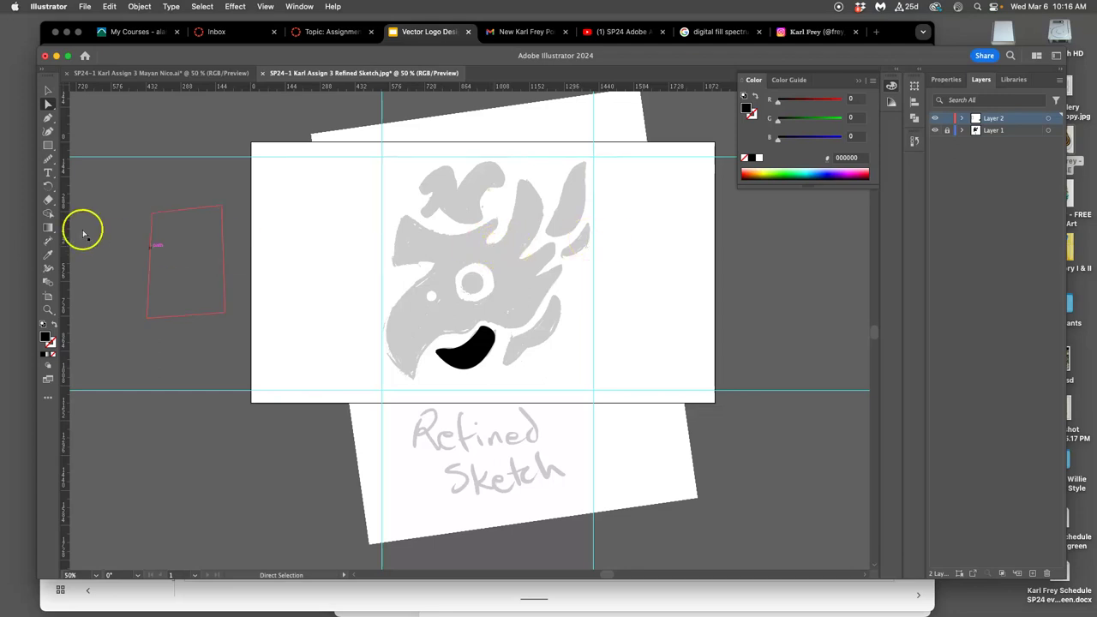
Step: With the Pen tool active, zoom in on the tall gray sketch shape at the upper right
click(48, 119)
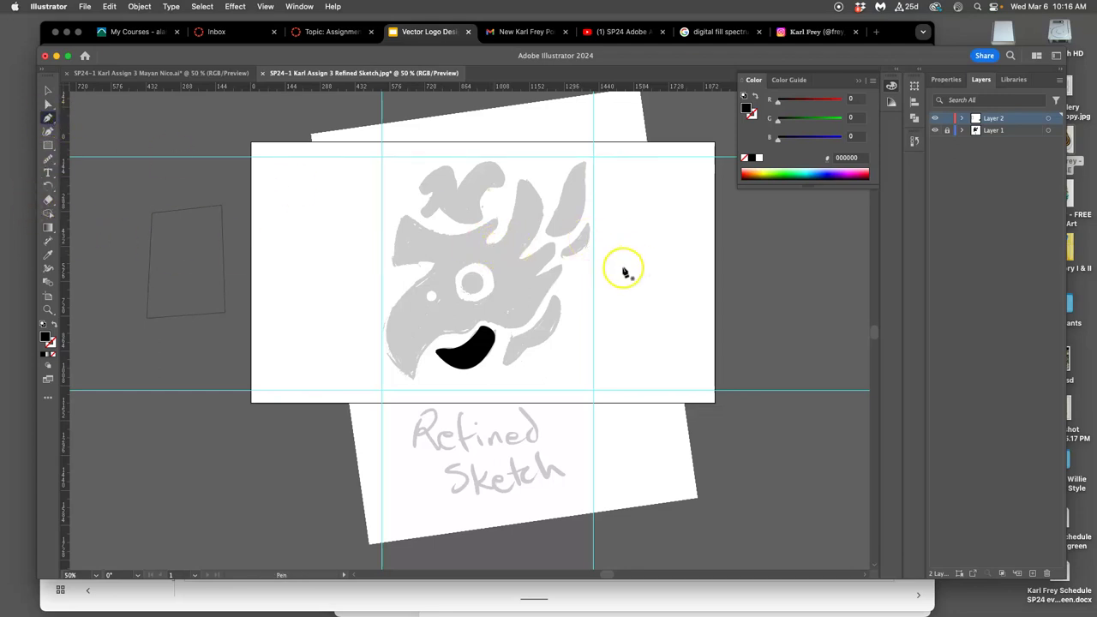
scroll(623, 272, up, 2)
scroll(620, 269, up, 2)
scroll(612, 277, up, 2)
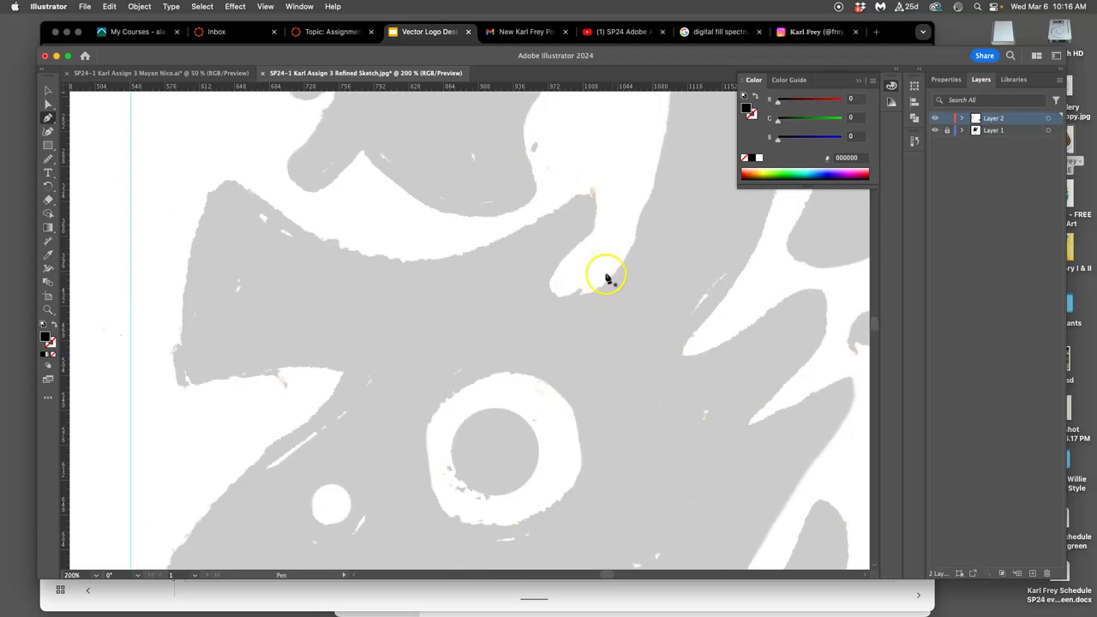
scroll(605, 277, up, 1)
scroll(580, 285, right, 10)
scroll(580, 285, up, 5)
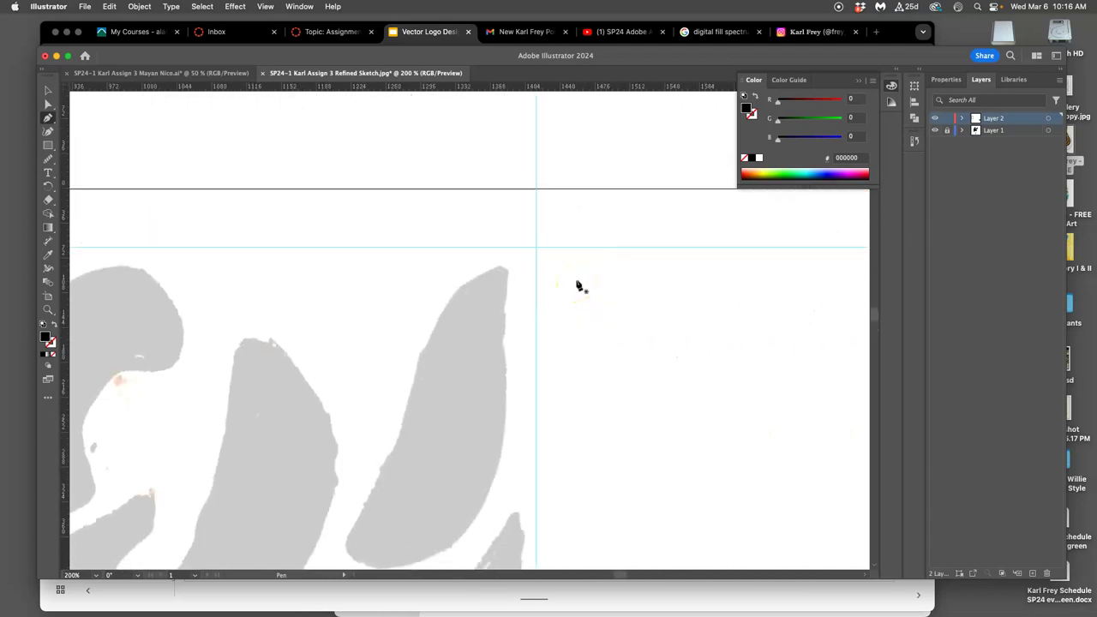
scroll(571, 288, down, 1)
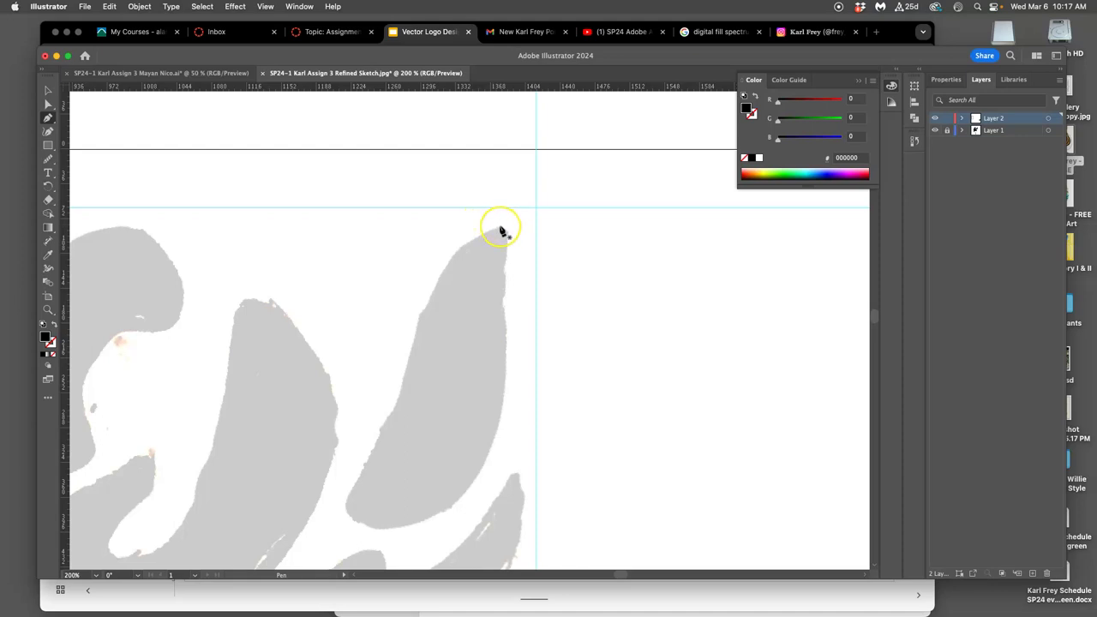
Step: Start a Pen path at the sketch's tip and trace curved points down the left edge to the bottom
click(500, 228)
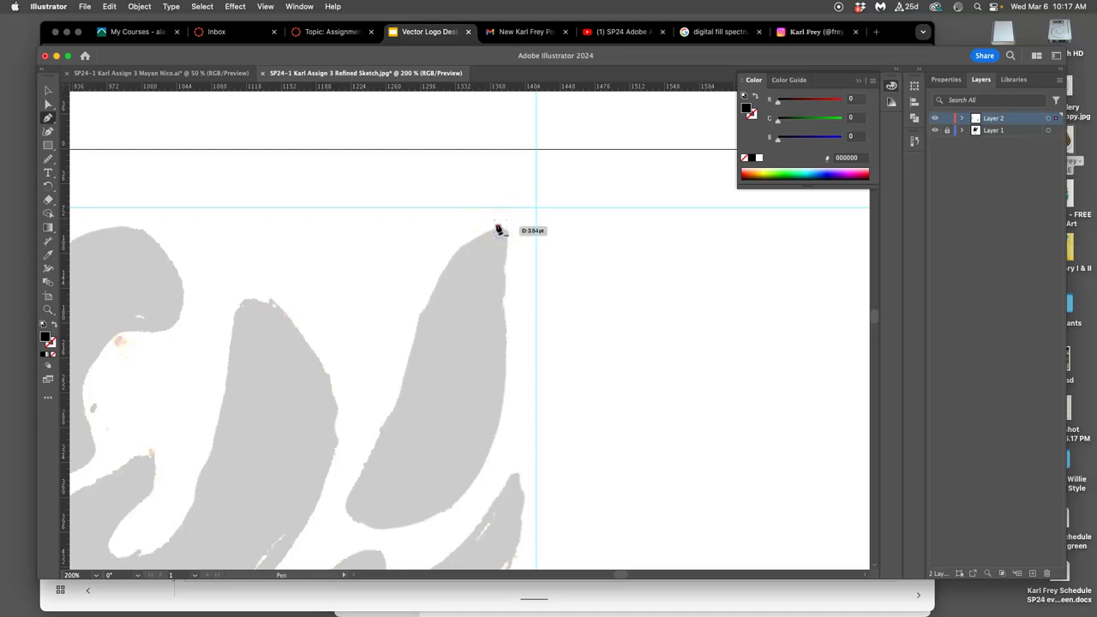
drag(500, 229, 458, 253)
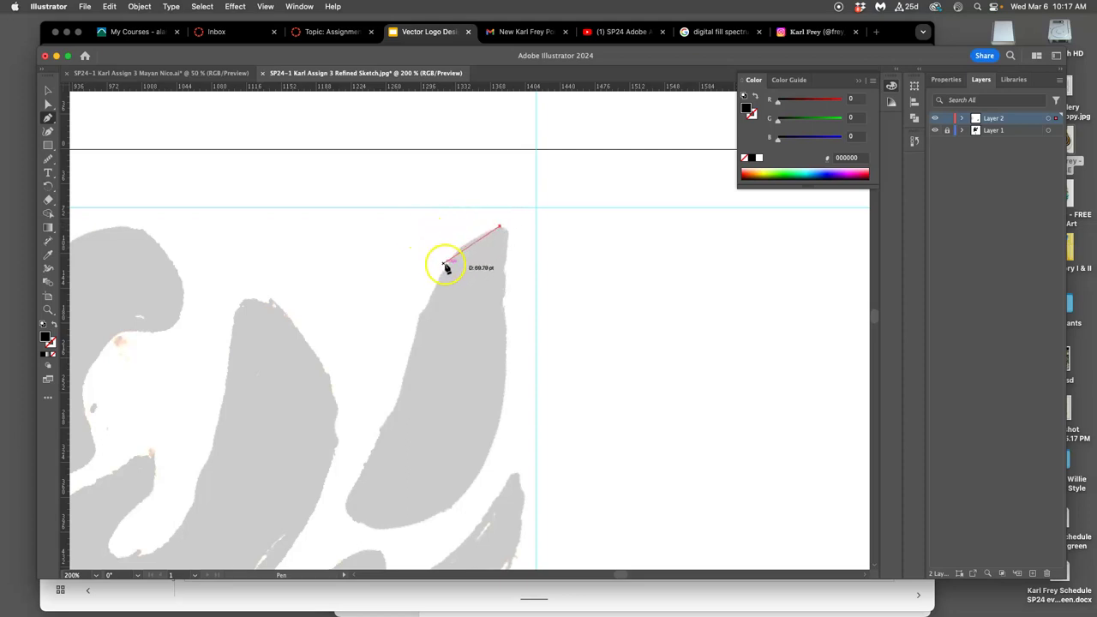
drag(420, 313, 418, 342)
drag(392, 417, 386, 433)
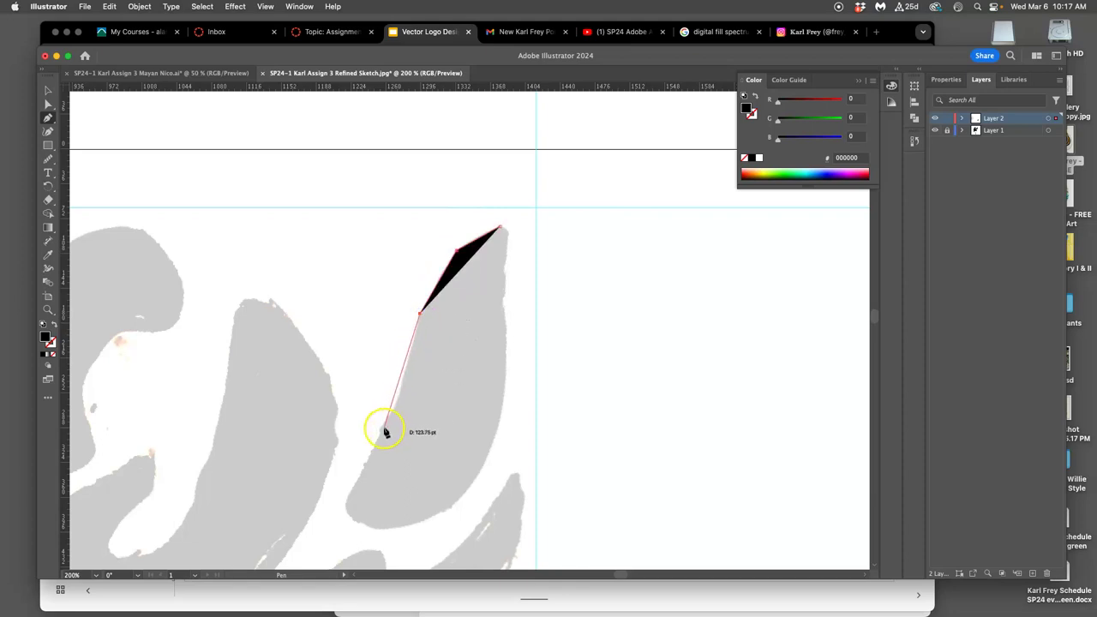
click(393, 412)
mouse_move(393, 412)
mouse_down()
mouse_move(349, 504)
mouse_move(367, 528)
mouse_up()
click(350, 514)
drag(390, 528, 392, 531)
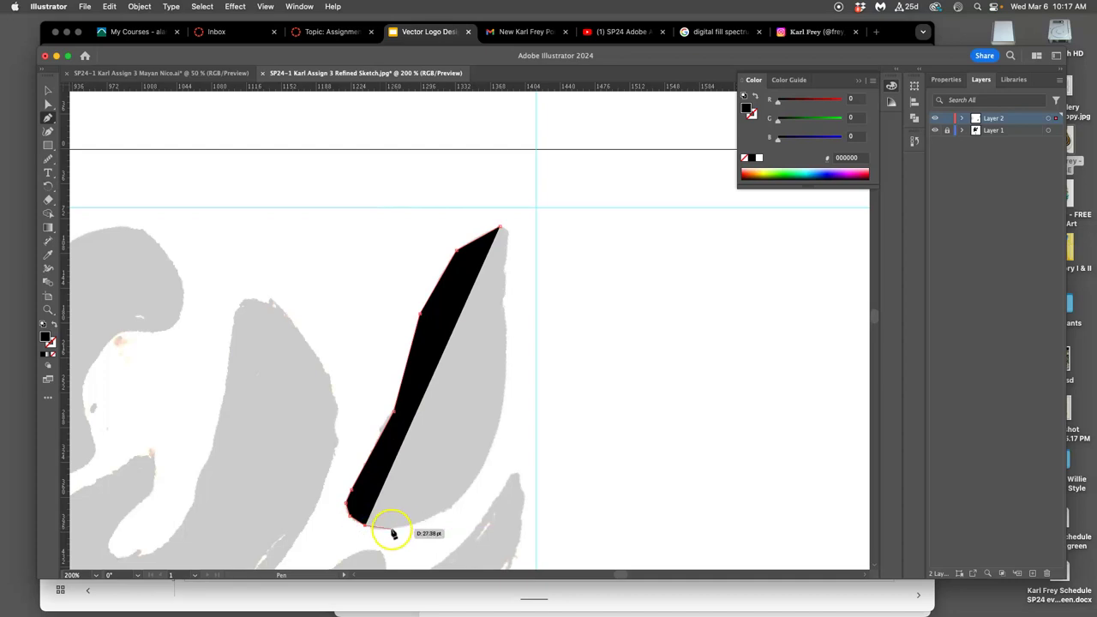
Step: Trace anchor points up the right edge and close the black path at the top tip
click(451, 509)
click(526, 406)
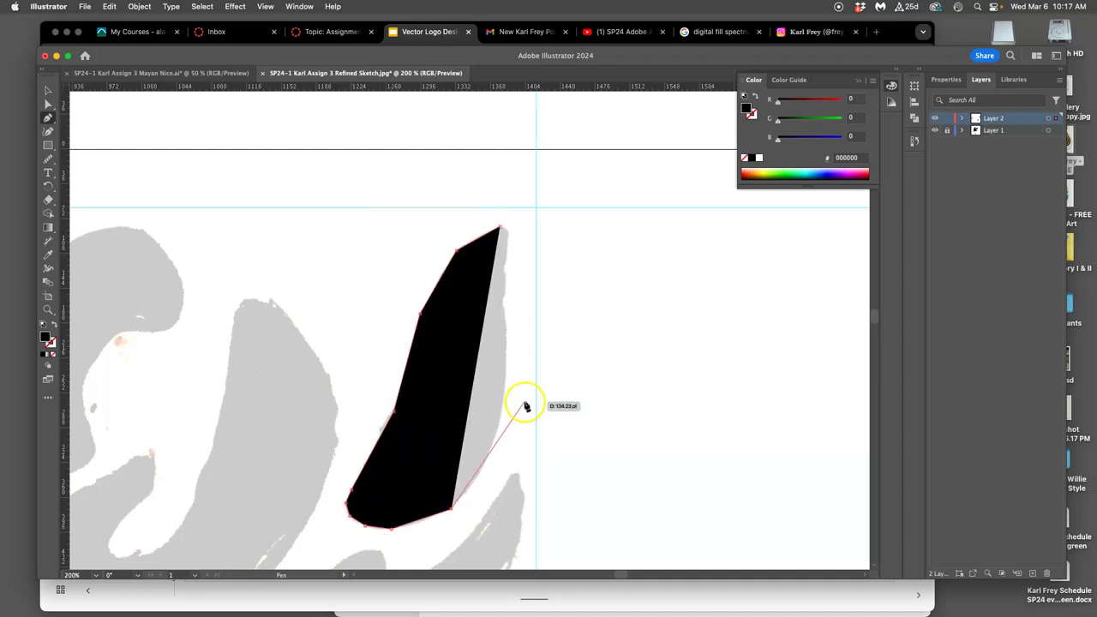
drag(525, 408, 480, 479)
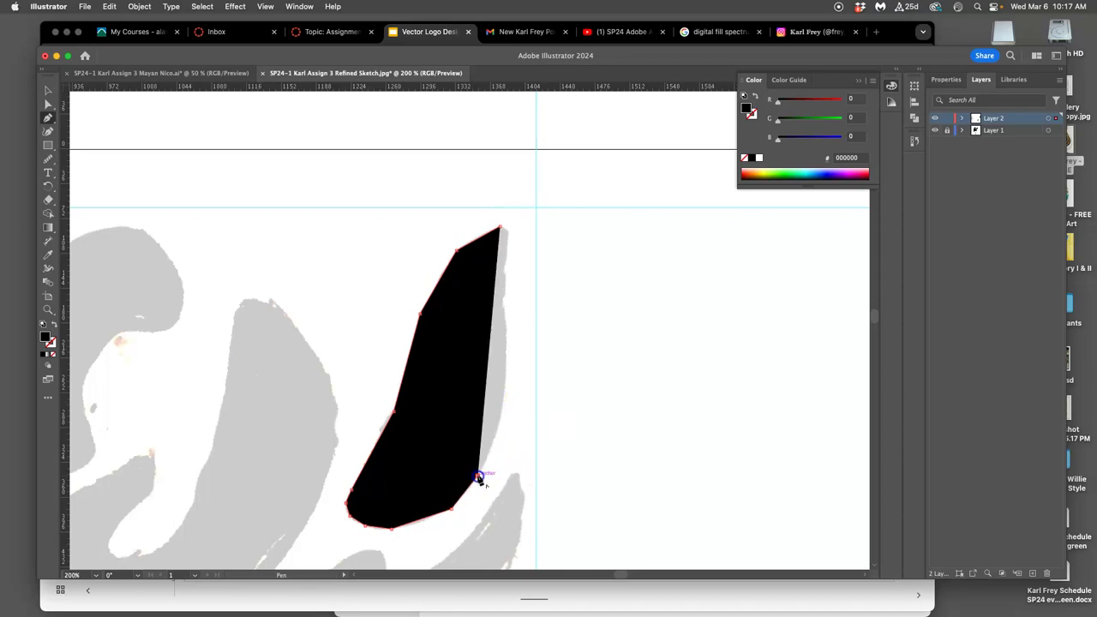
drag(497, 423, 497, 429)
click(506, 372)
click(504, 325)
click(503, 278)
drag(502, 278, 505, 281)
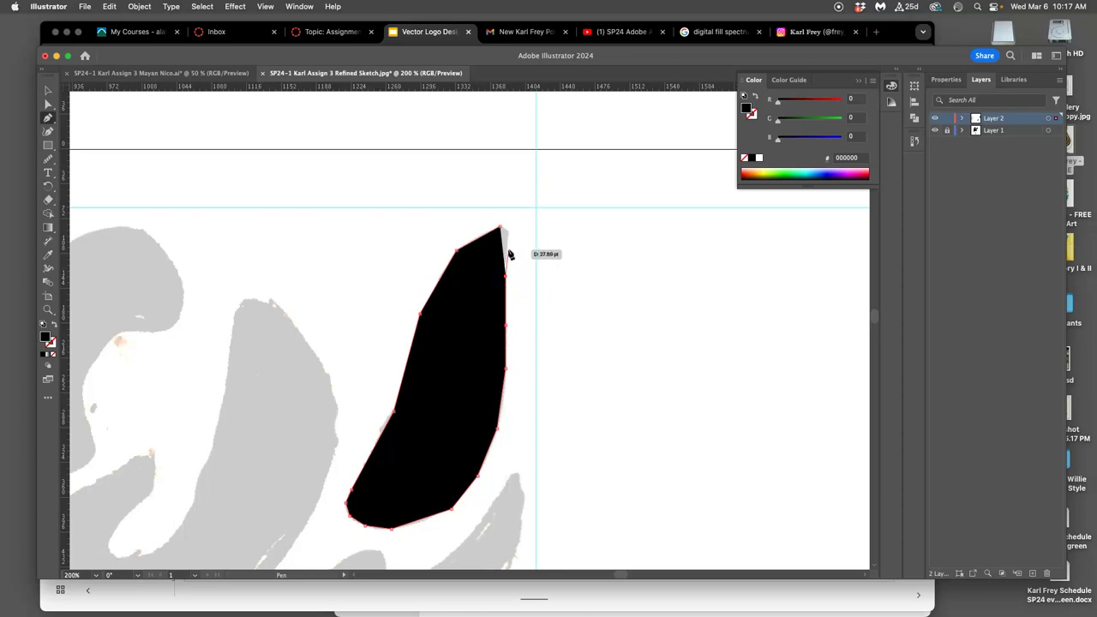
drag(502, 228, 506, 233)
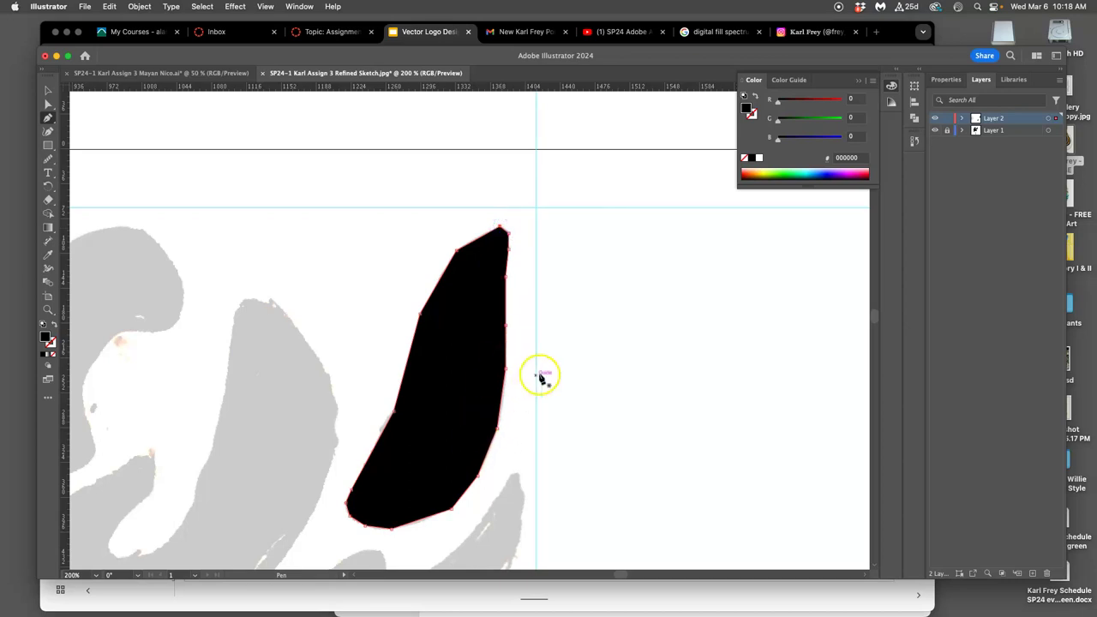
click(565, 363)
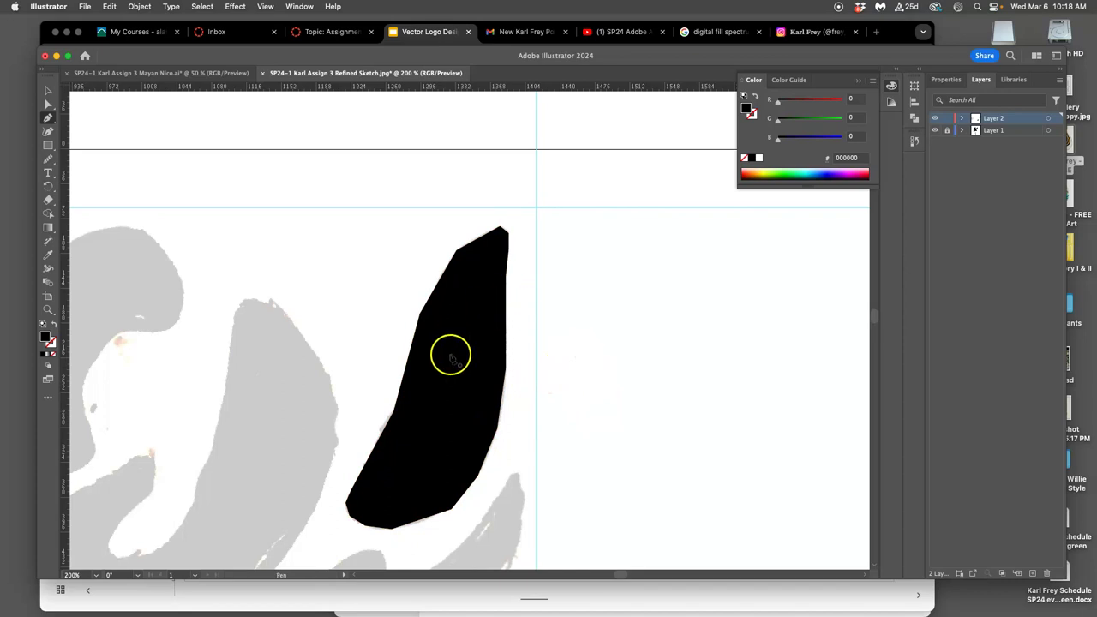
Step: Select the black shape with Direct Selection and drag its top edge and handles to round the tip
scroll(590, 360, down, 3)
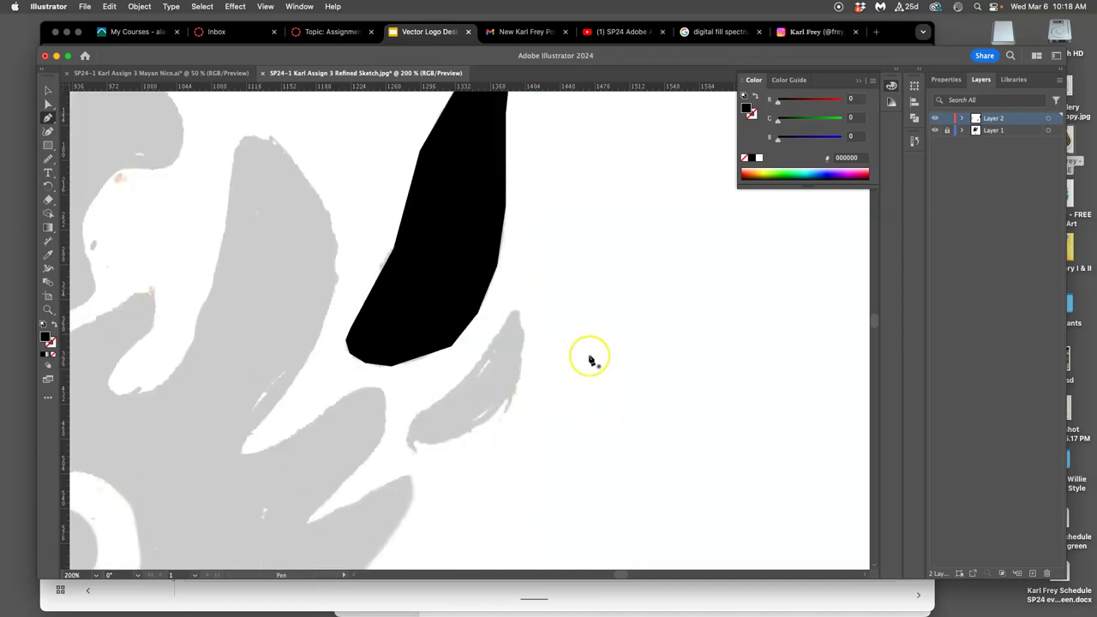
scroll(590, 360, down, 2)
scroll(590, 360, up, 5)
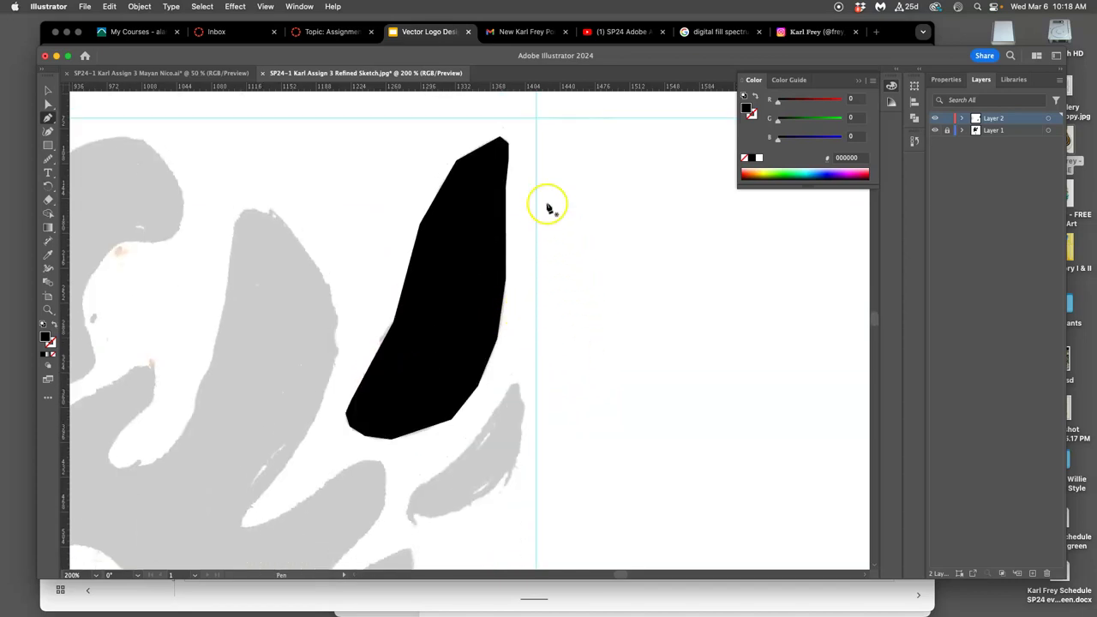
key(a)
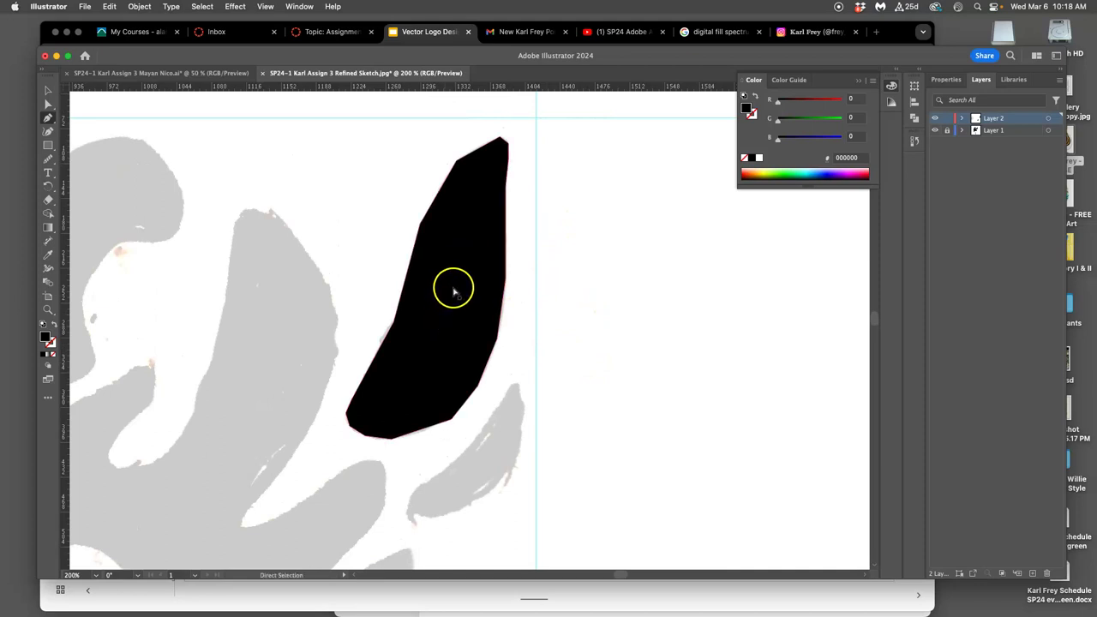
click(47, 105)
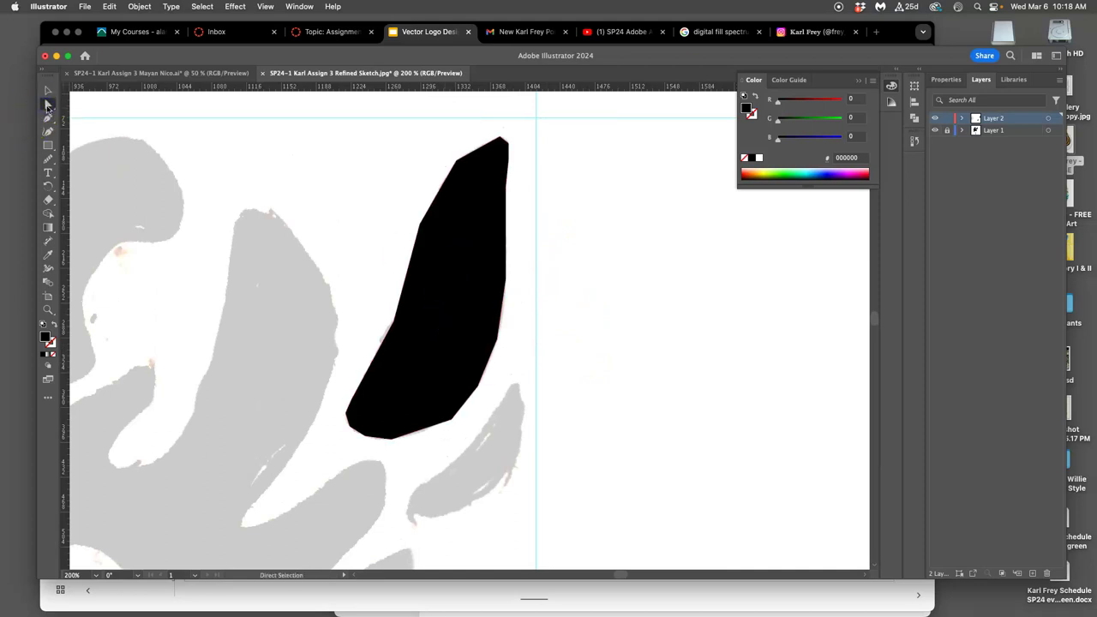
click(48, 117)
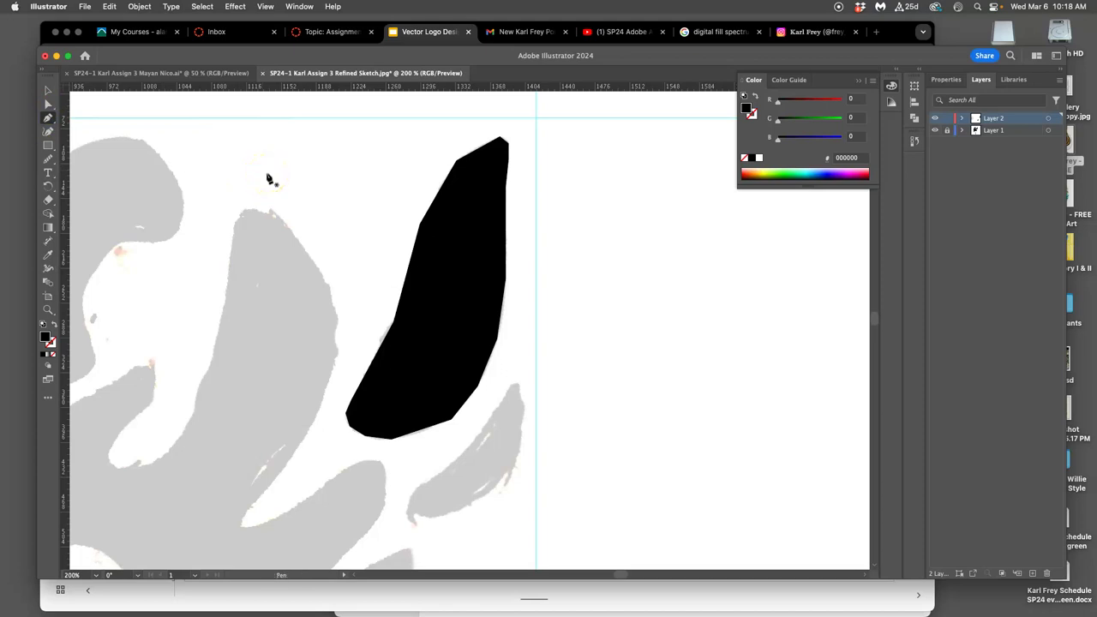
click(471, 208)
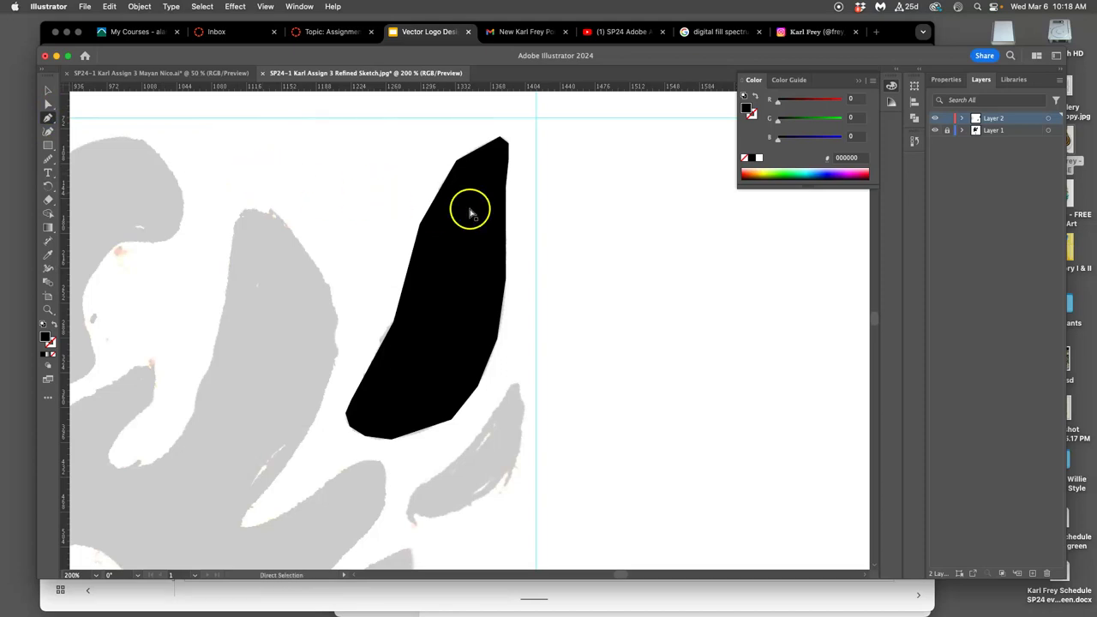
click(489, 291)
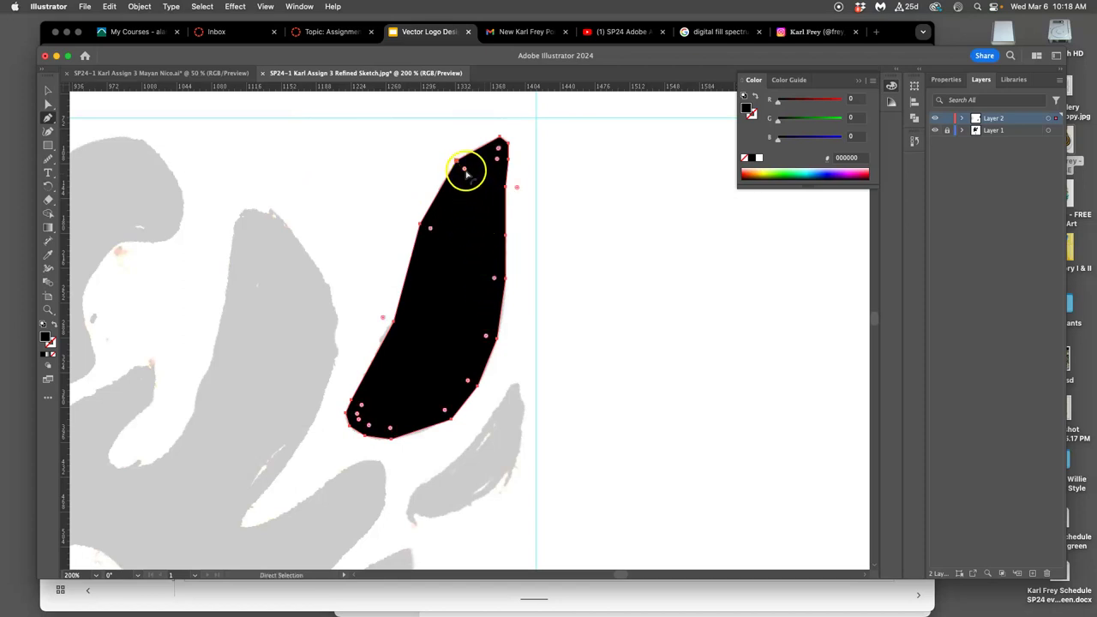
drag(466, 171, 481, 194)
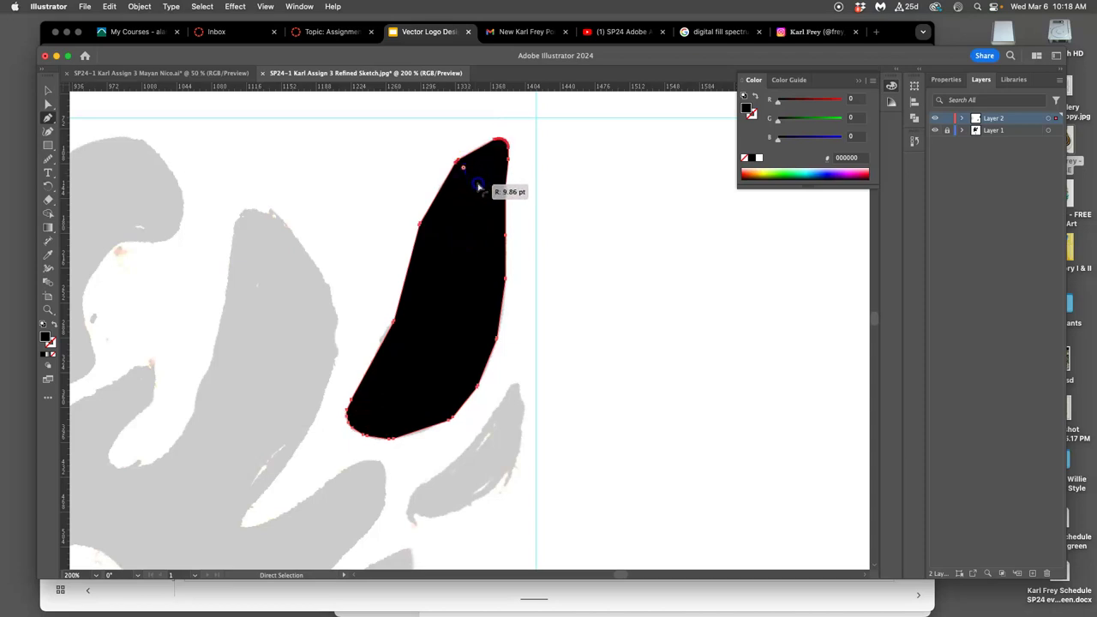
click(465, 170)
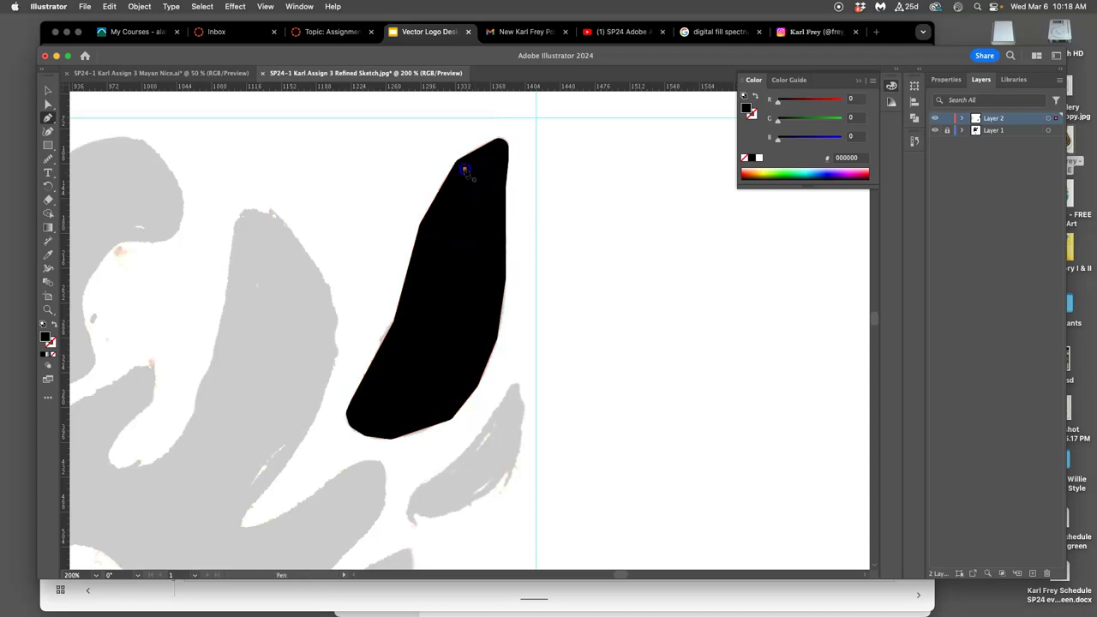
click(467, 171)
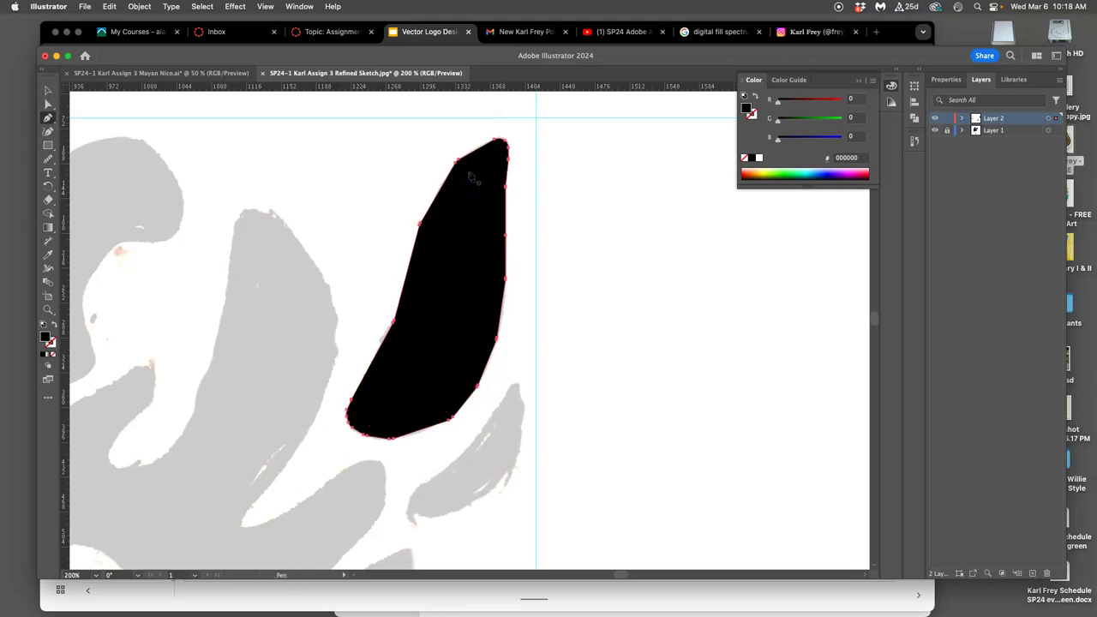
drag(465, 170, 480, 181)
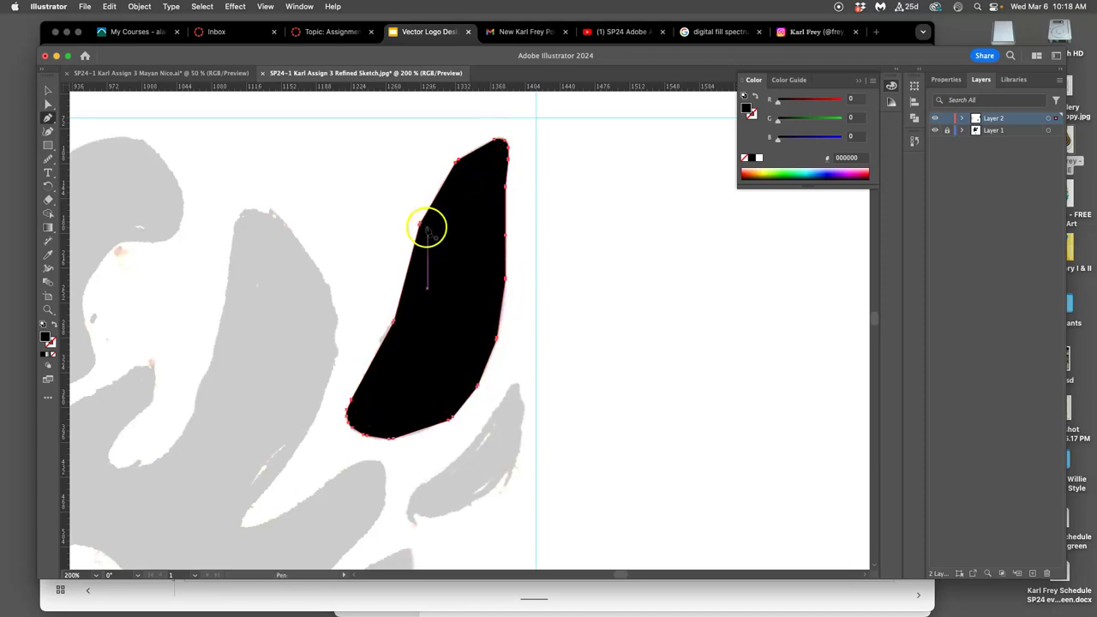
Step: Undo the top reshape and remove a stray point added at the upper-left corner
key(super+z)
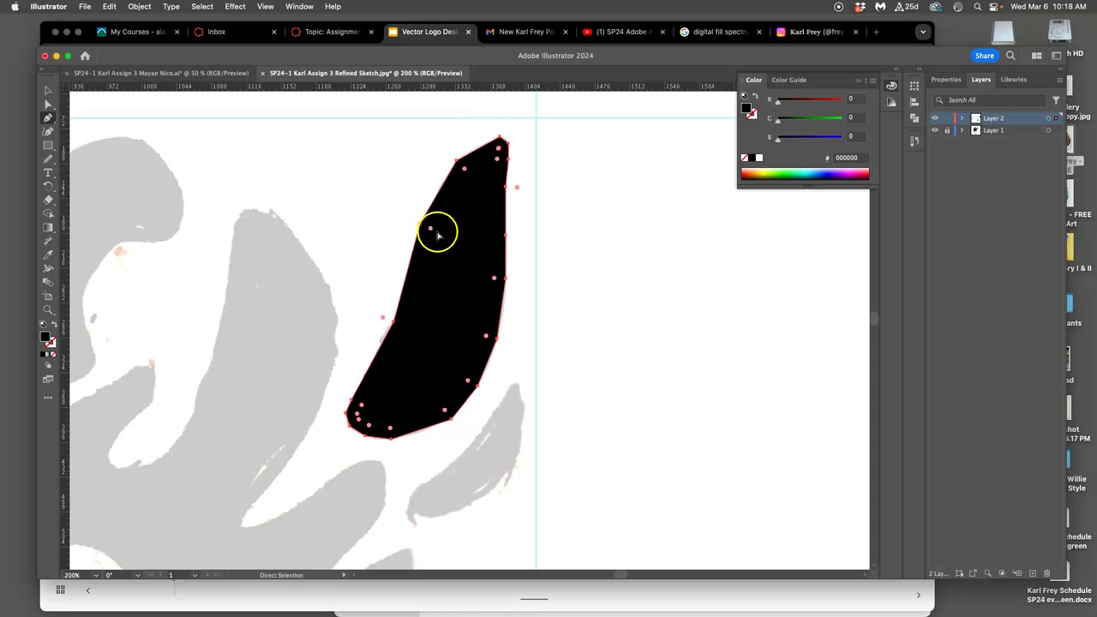
scroll(442, 230, up, 3)
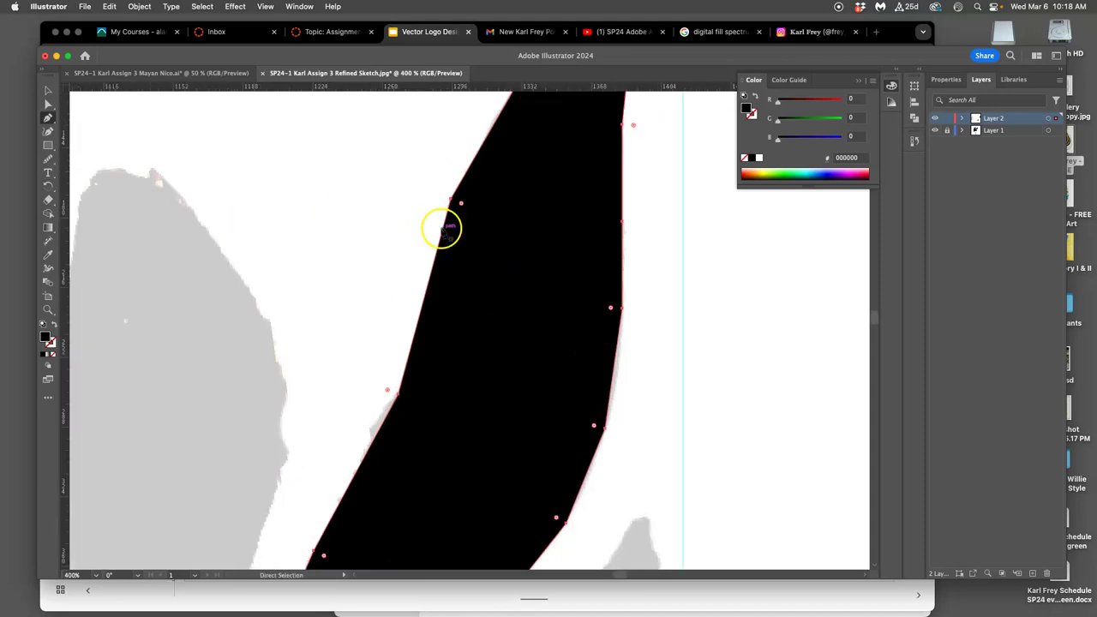
scroll(429, 227, up, 3)
scroll(386, 219, up, 2)
scroll(382, 218, up, 5)
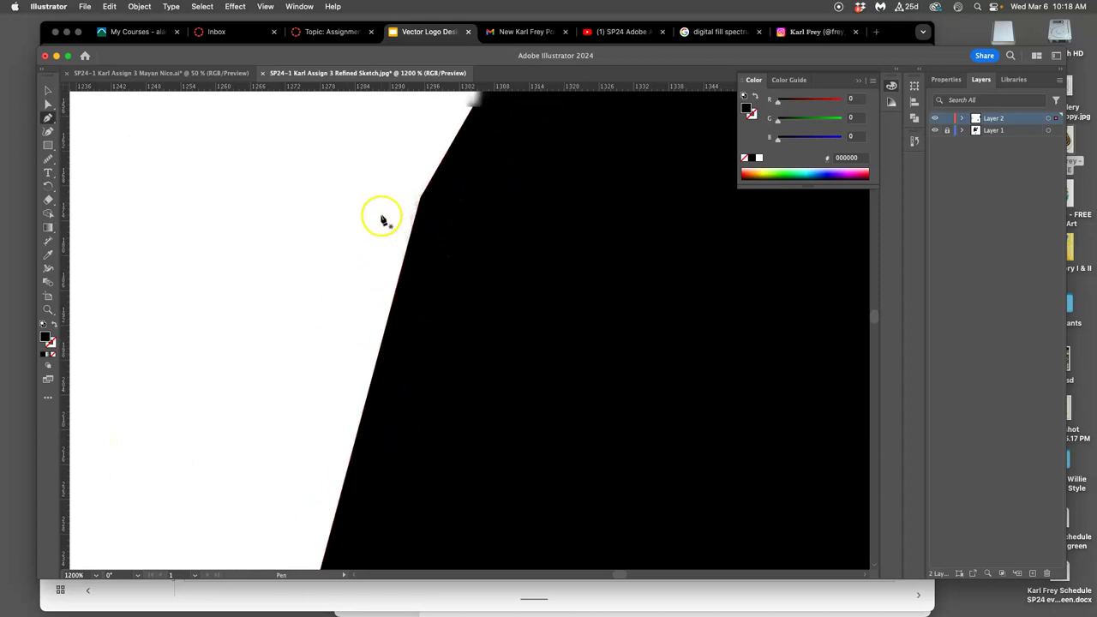
drag(400, 184, 297, 163)
key(super+z)
Step: With Direct Selection, round the left-edge corner and settle the top anchor higher
click(49, 105)
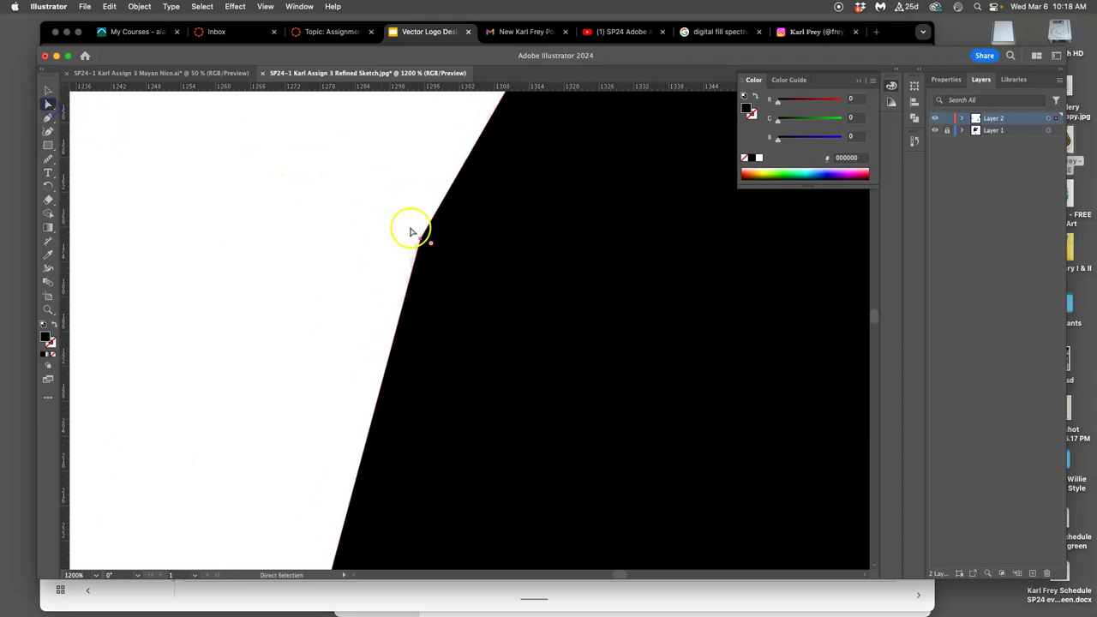
click(387, 224)
click(420, 243)
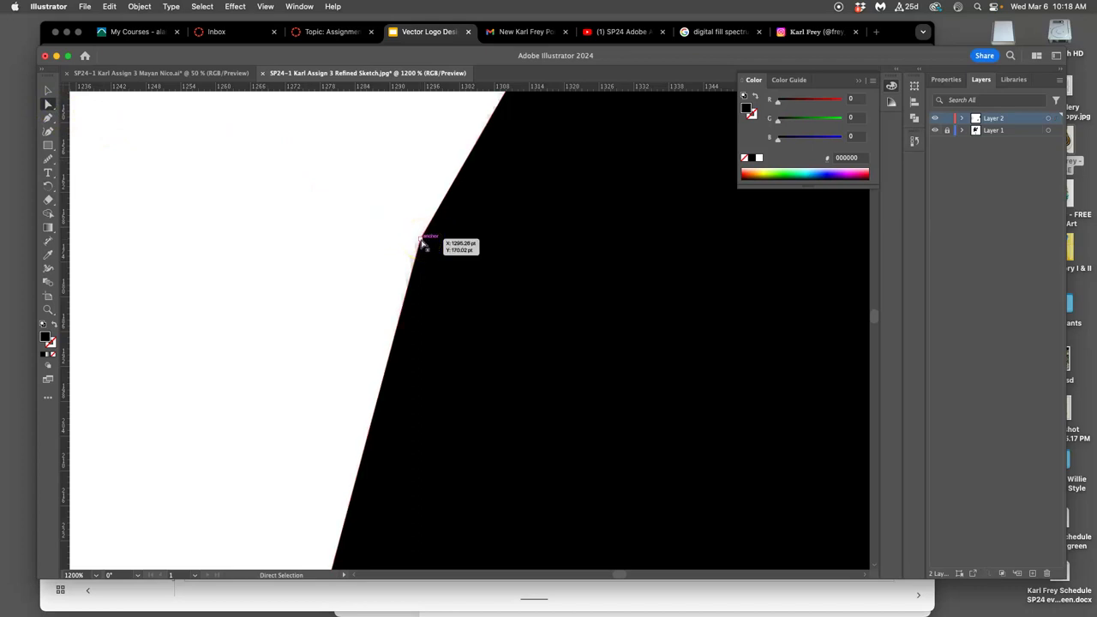
mouse_move(434, 246)
mouse_down()
mouse_move(775, 376)
mouse_move(597, 349)
mouse_up()
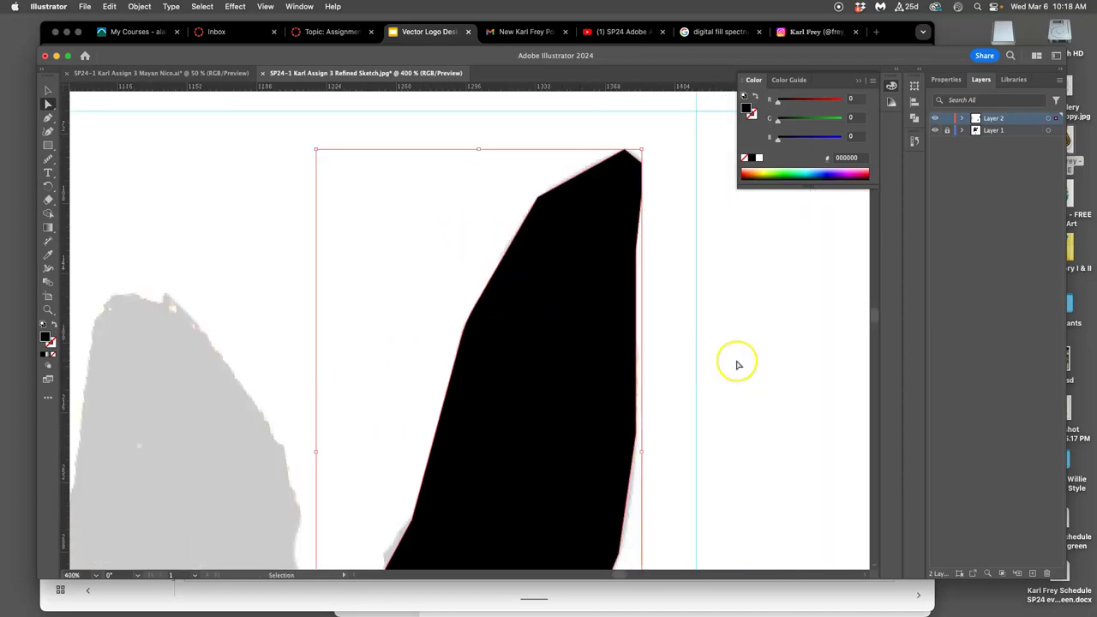
drag(585, 198, 590, 174)
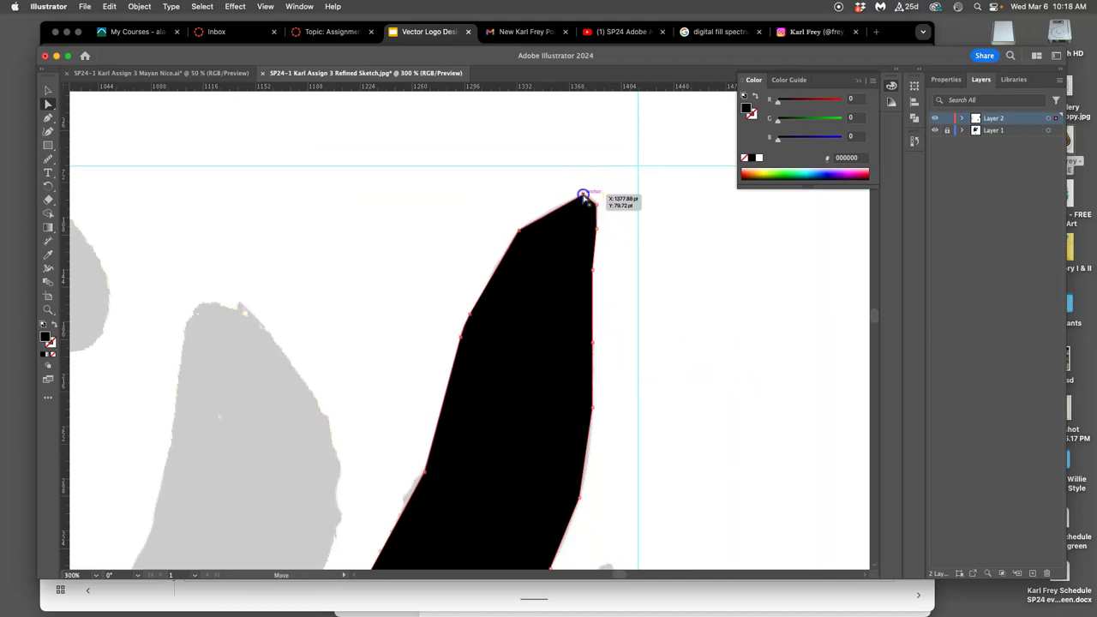
drag(591, 175, 582, 195)
click(582, 195)
Step: Try deleting the tip anchor with the Pen tool, undo it, and choose the Anchor Point tool
click(48, 118)
click(582, 196)
click(598, 207)
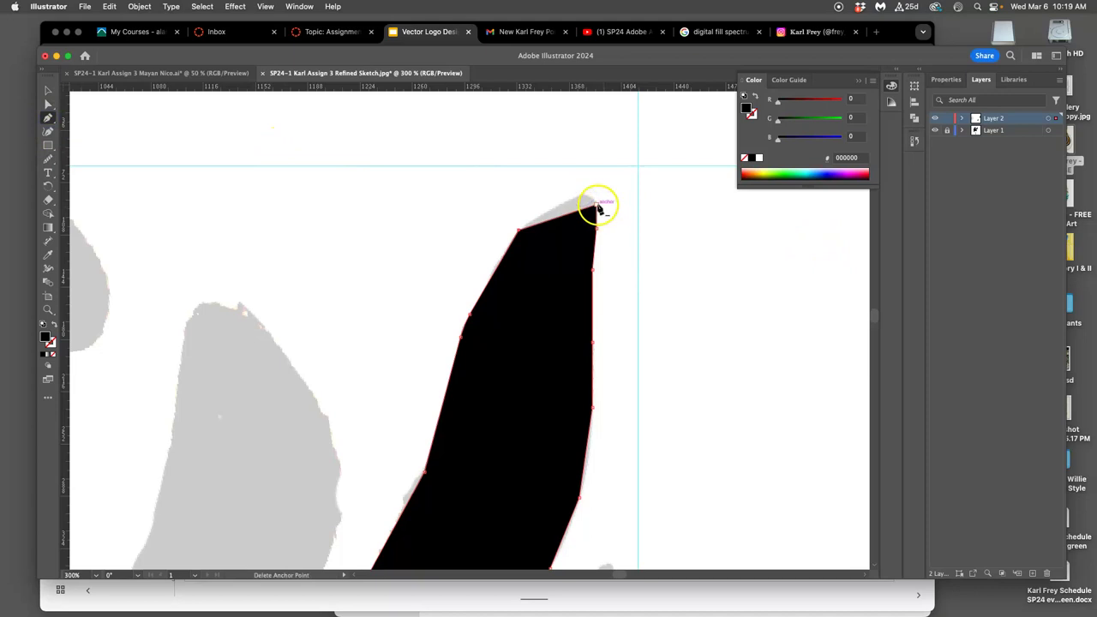
click(598, 207)
key(super+z)
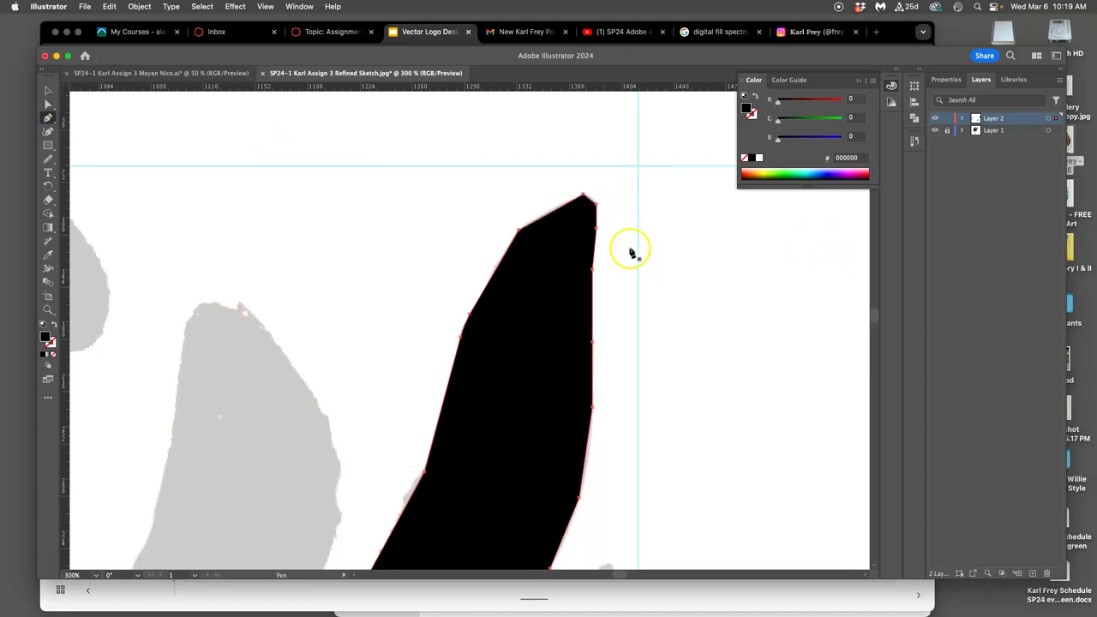
click(48, 118)
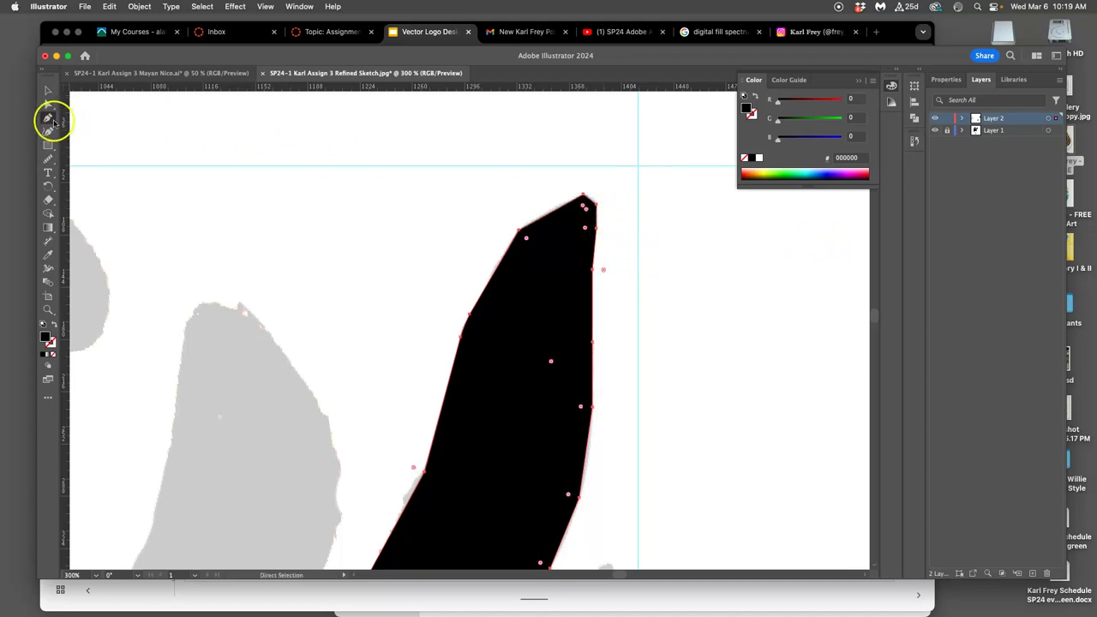
click(102, 136)
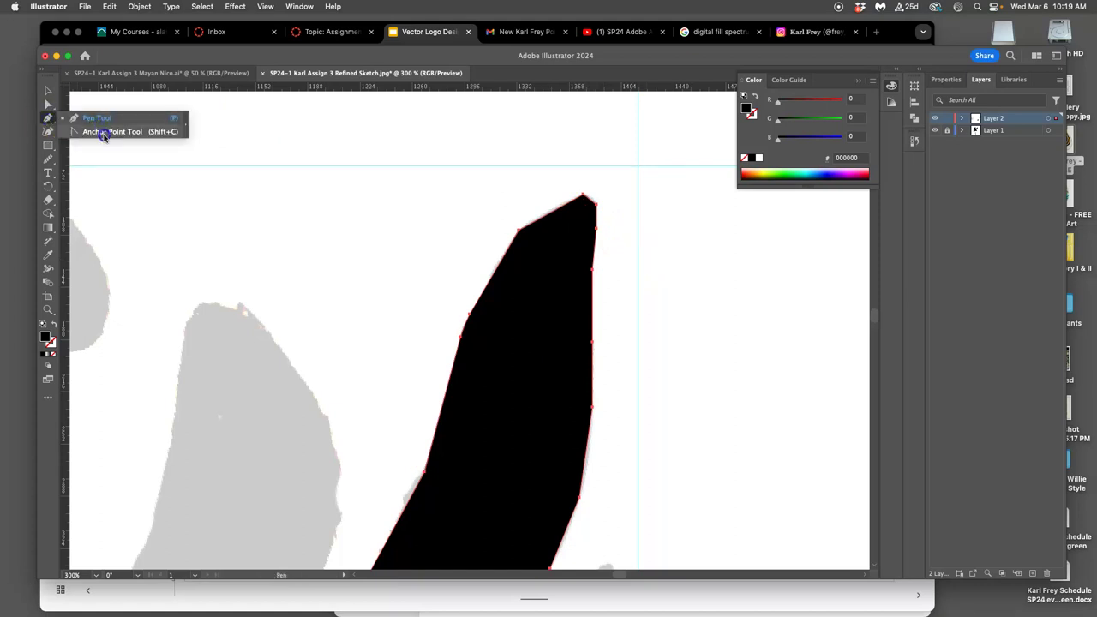
Step: Convert the top anchors into smooth curves so the shape's tip is rounded
click(154, 133)
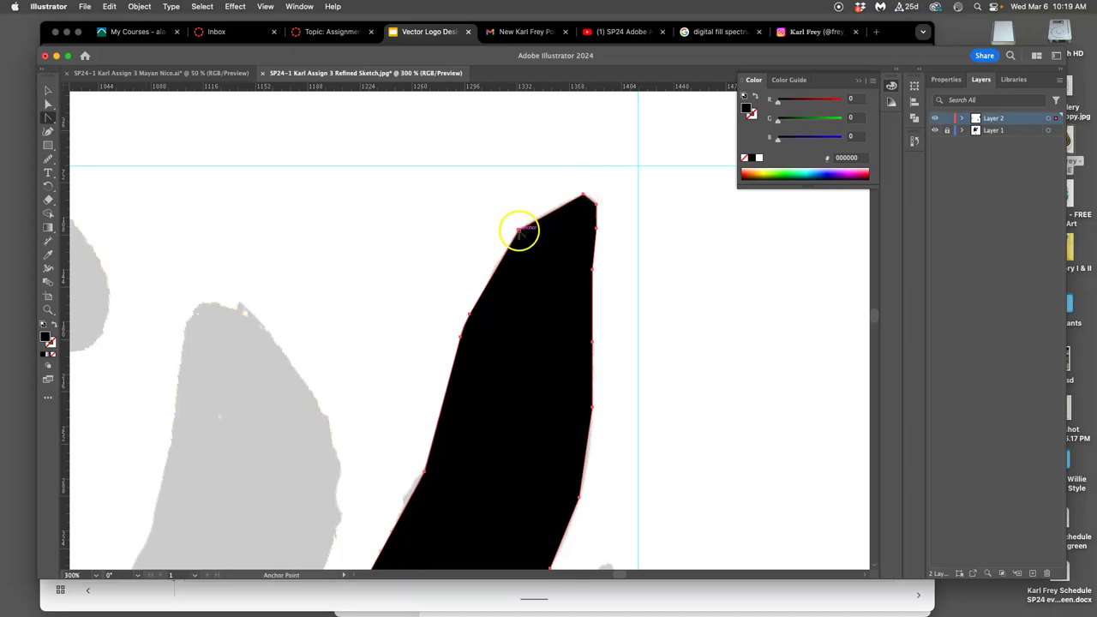
drag(518, 229, 489, 260)
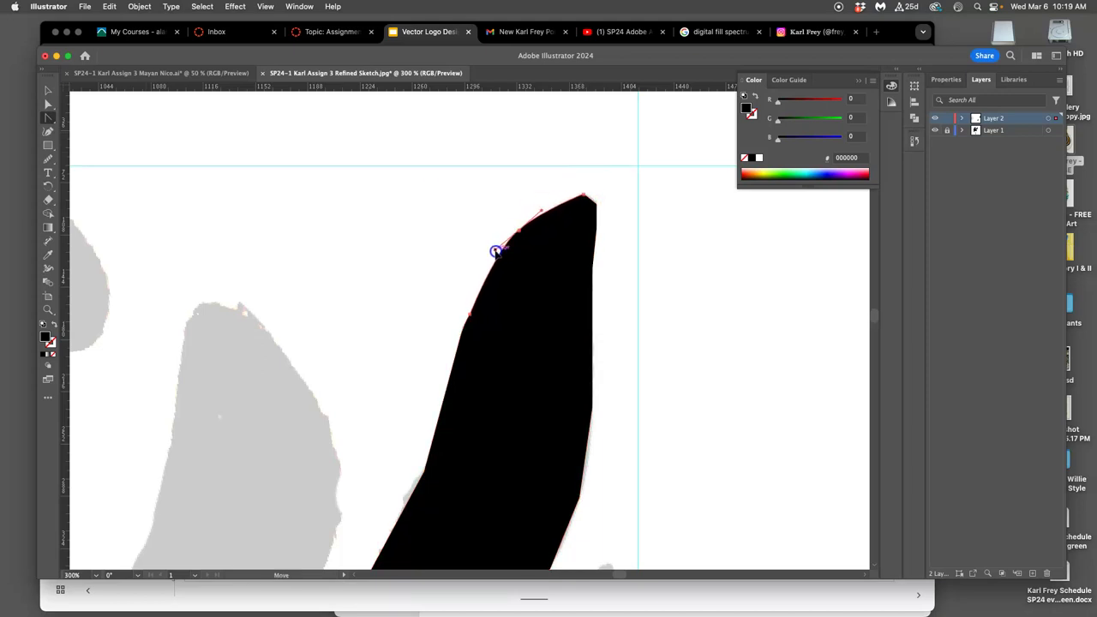
drag(581, 197, 577, 195)
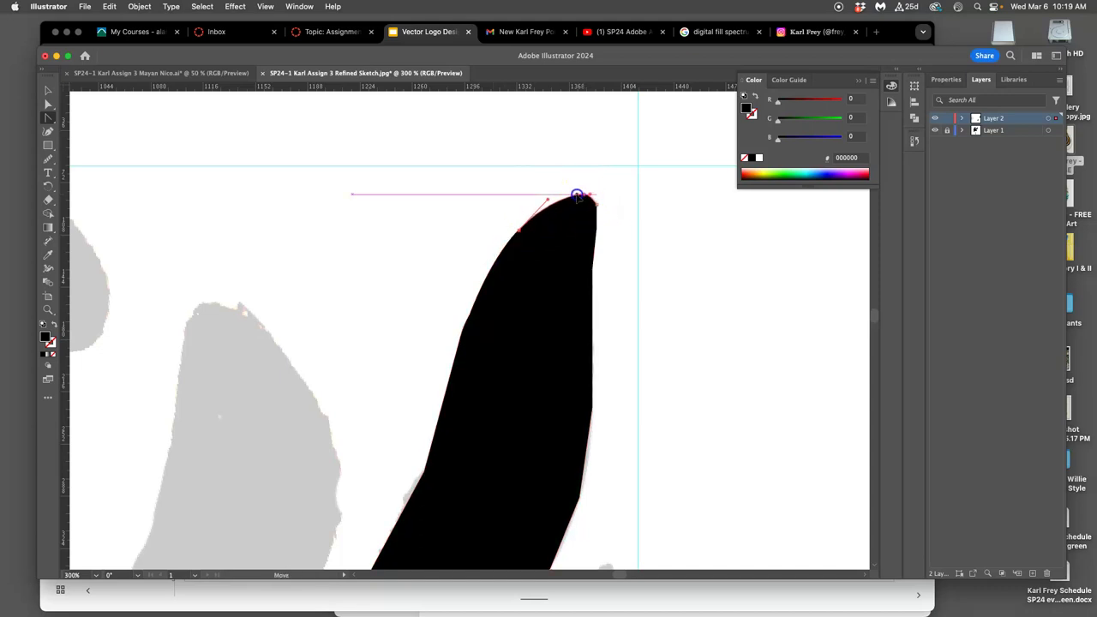
click(576, 197)
drag(595, 231, 594, 274)
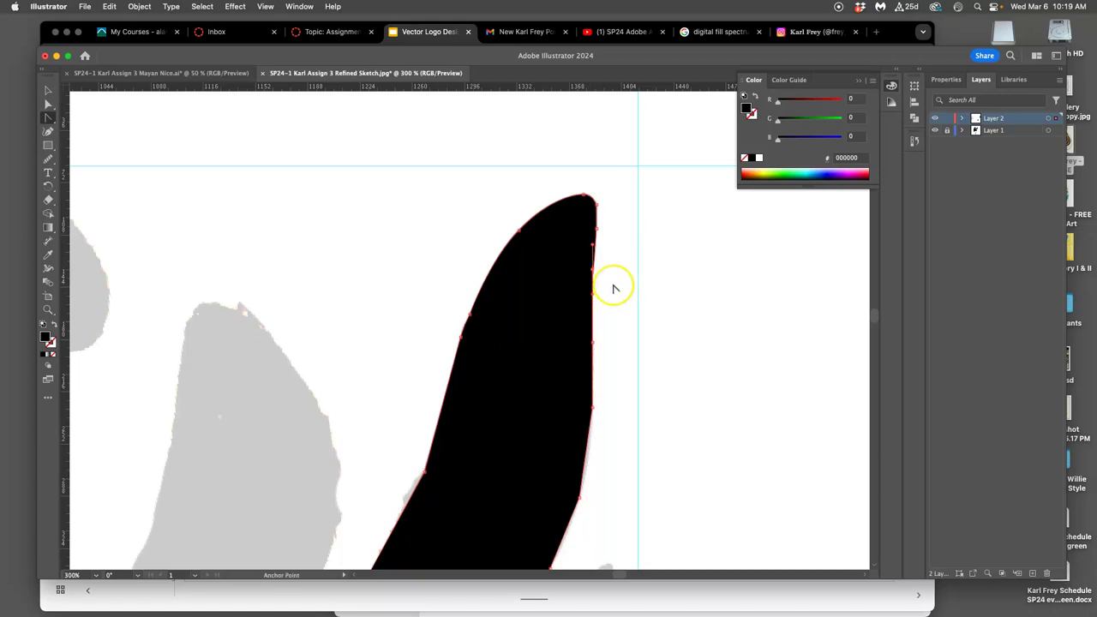
Step: Drag handles on the right-edge anchor so the edge bends gently along the sketch
scroll(617, 288, up, 2)
scroll(592, 292, up, 2)
scroll(540, 304, up, 2)
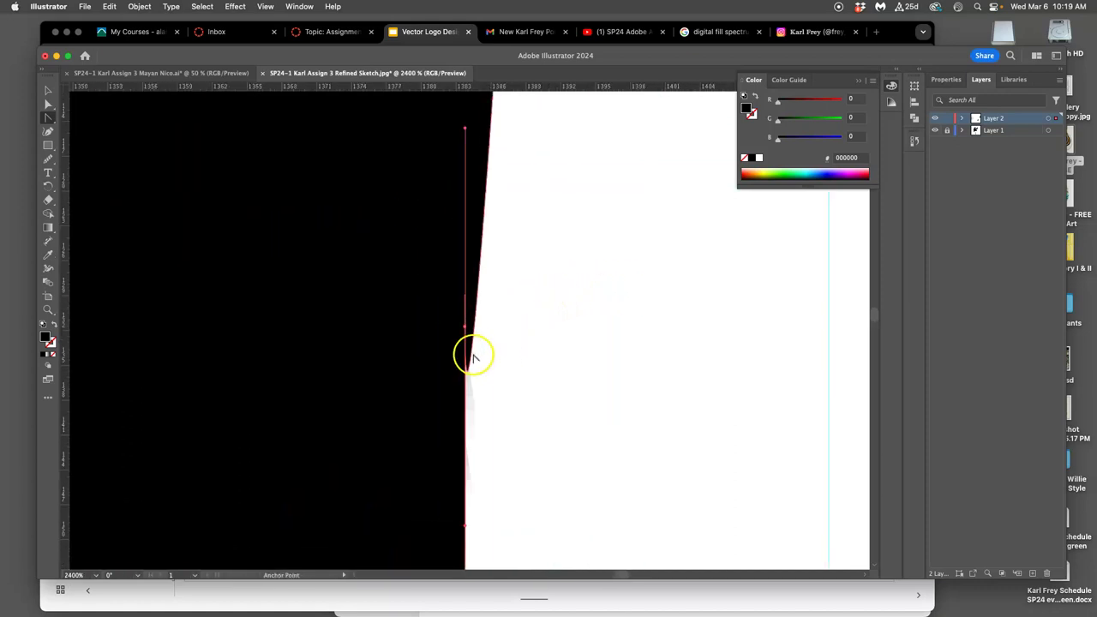
click(464, 326)
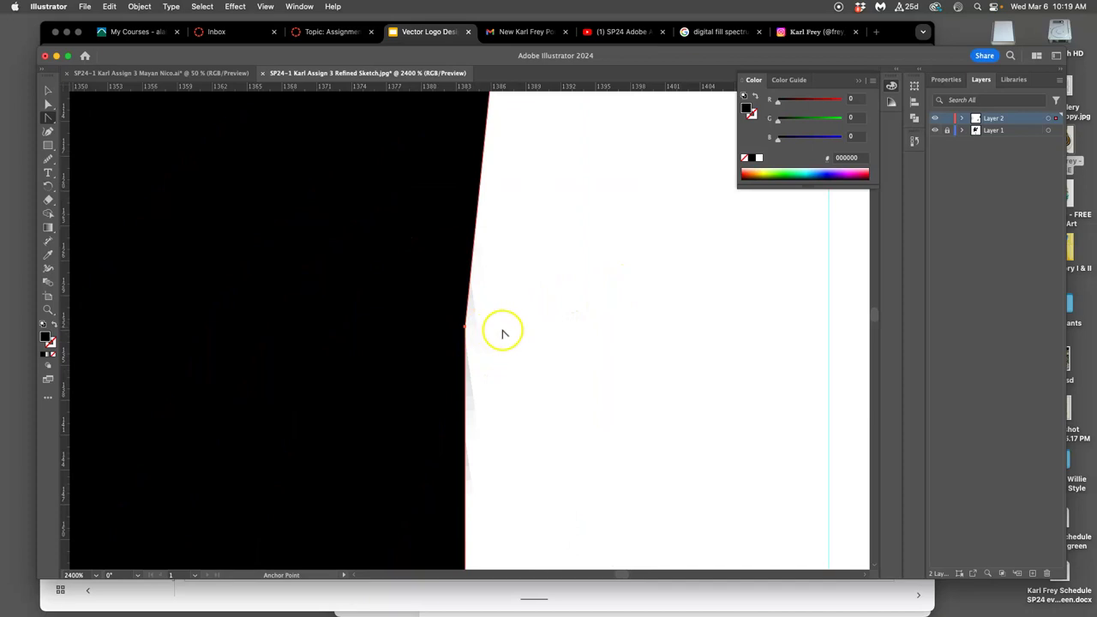
key(ctrl+z)
click(505, 333)
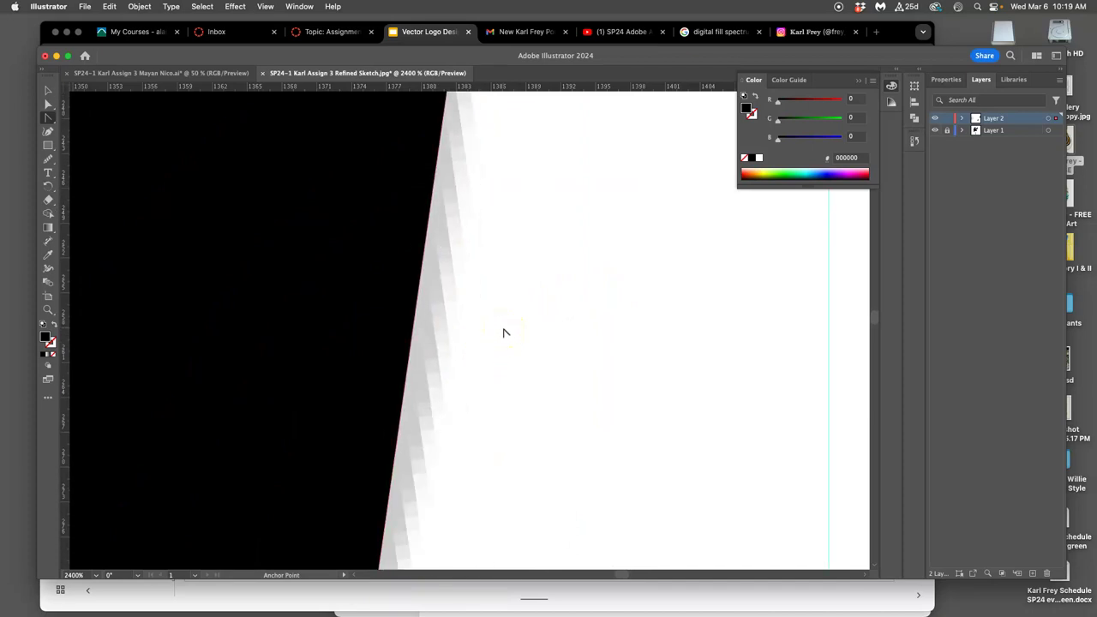
scroll(505, 333, down, 2)
scroll(508, 334, down, 2)
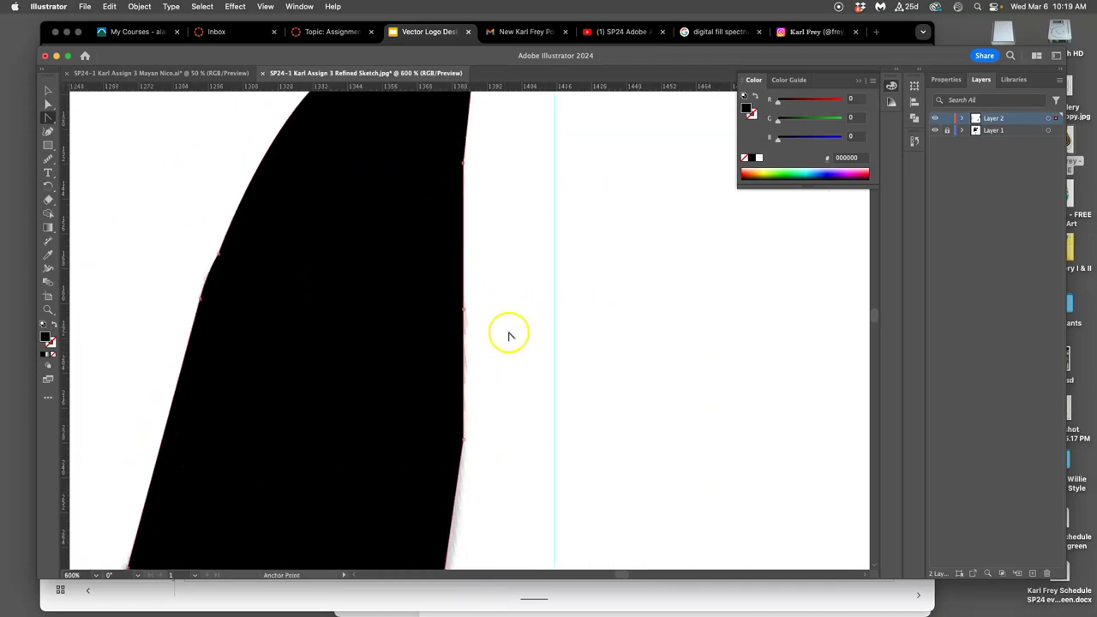
drag(463, 440, 470, 336)
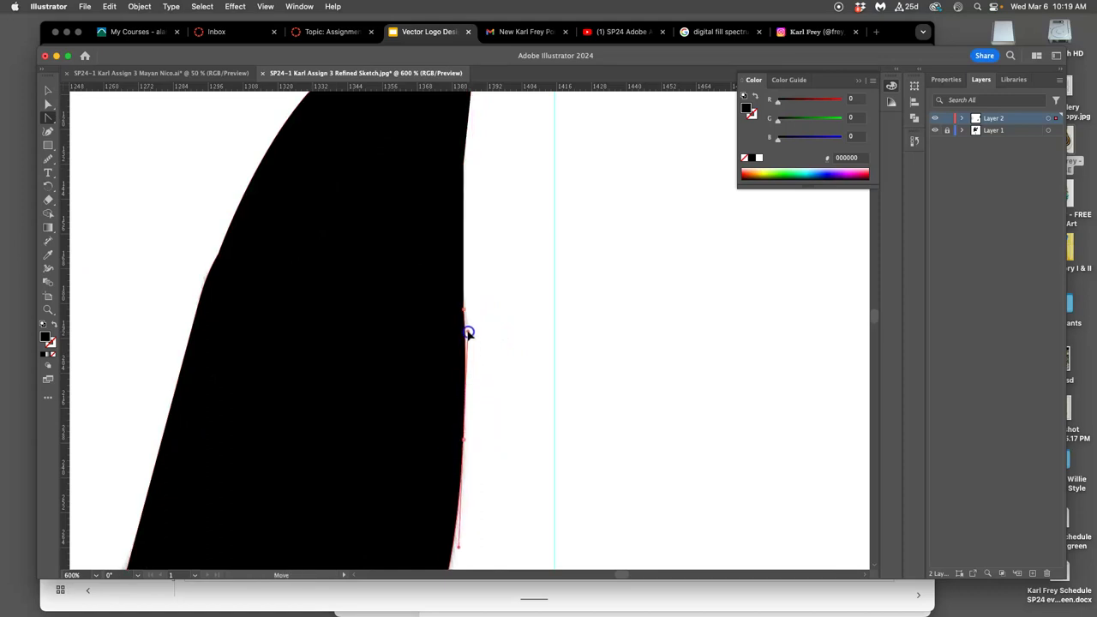
drag(467, 331, 466, 326)
click(505, 320)
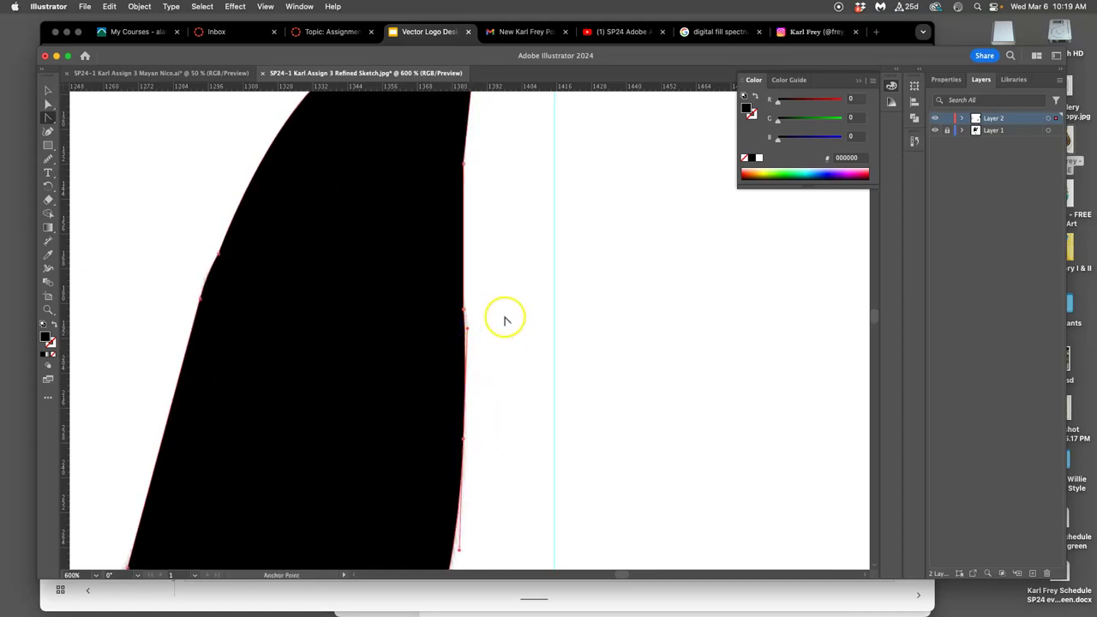
key(super+minus)
key(super+minus)
key(super+minus)
key(super+minus)
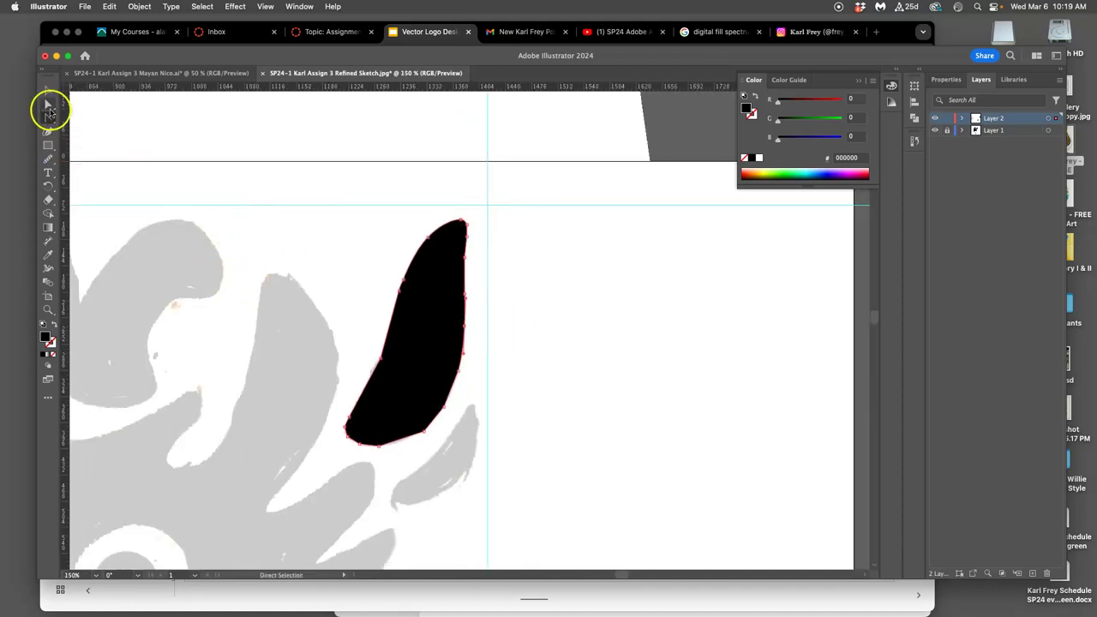
Step: Draw a closed Pen path with two rounded peaks and a curved underside right of the first shape
click(49, 131)
click(48, 118)
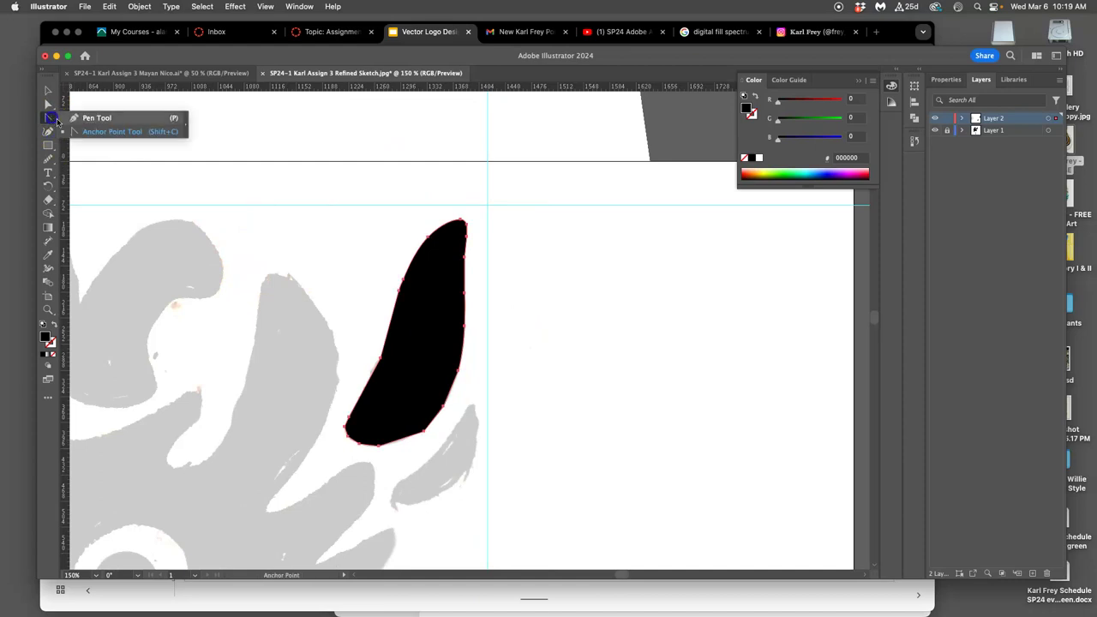
click(541, 294)
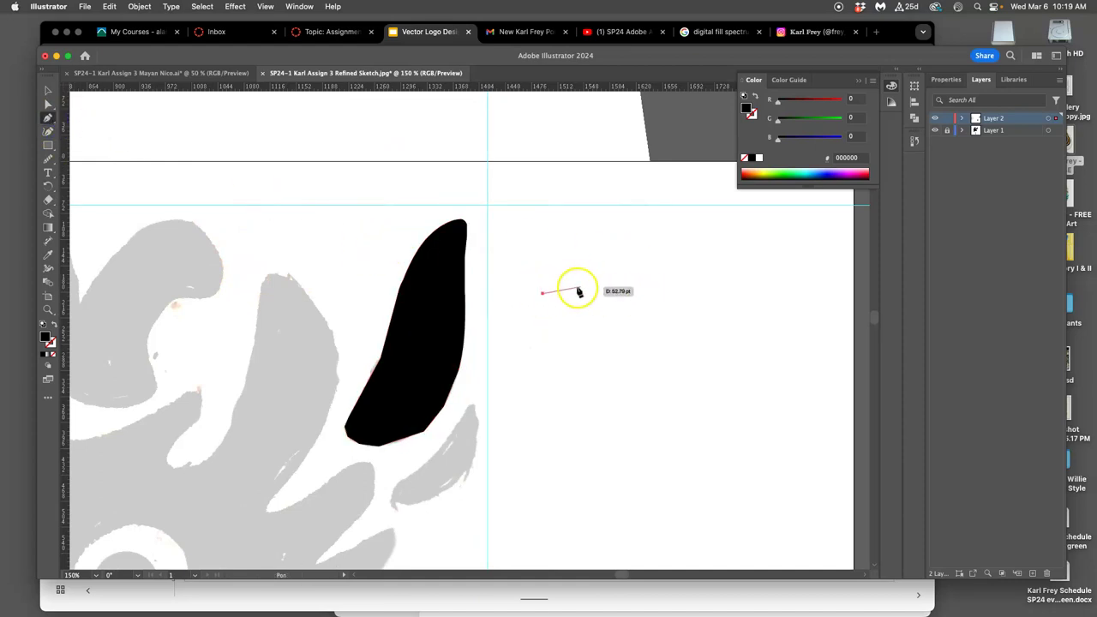
drag(624, 294, 639, 424)
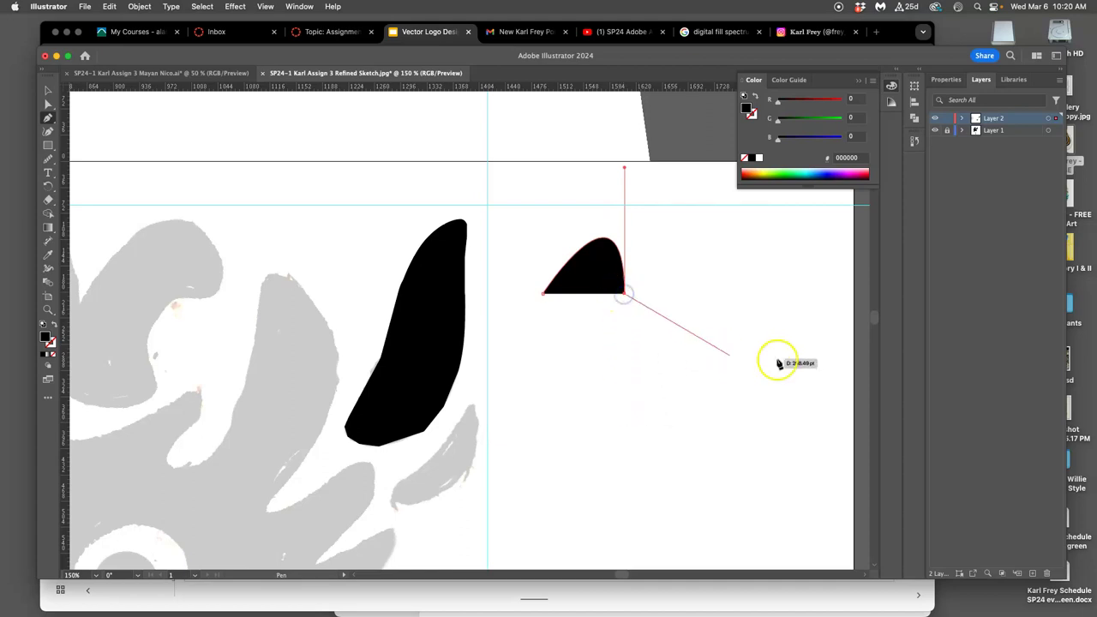
click(681, 296)
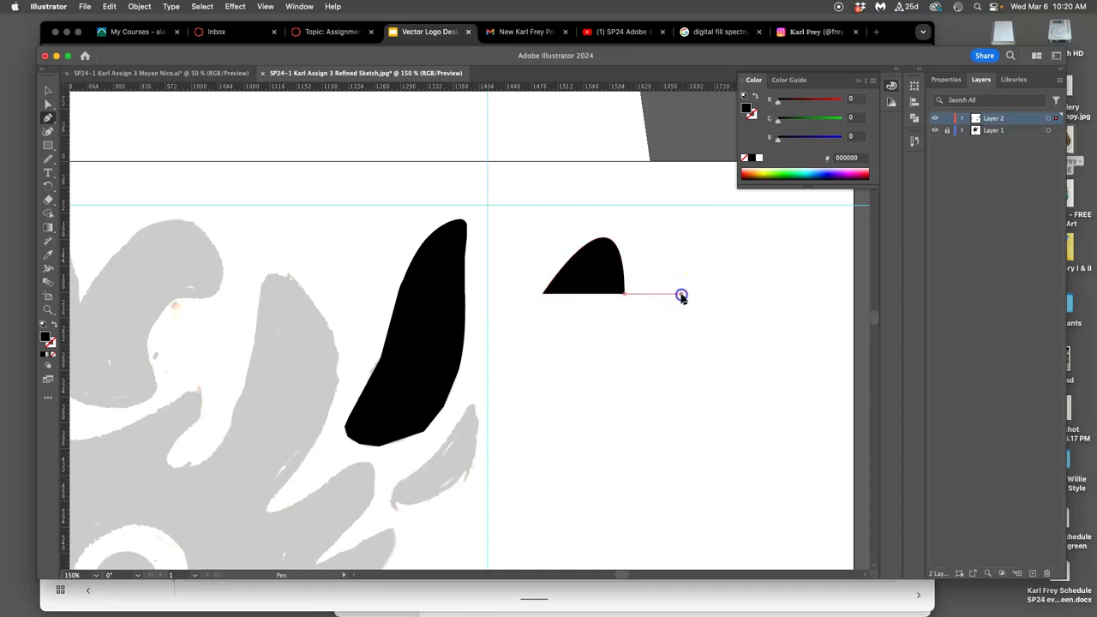
click(744, 295)
drag(745, 295, 776, 416)
drag(747, 330, 626, 356)
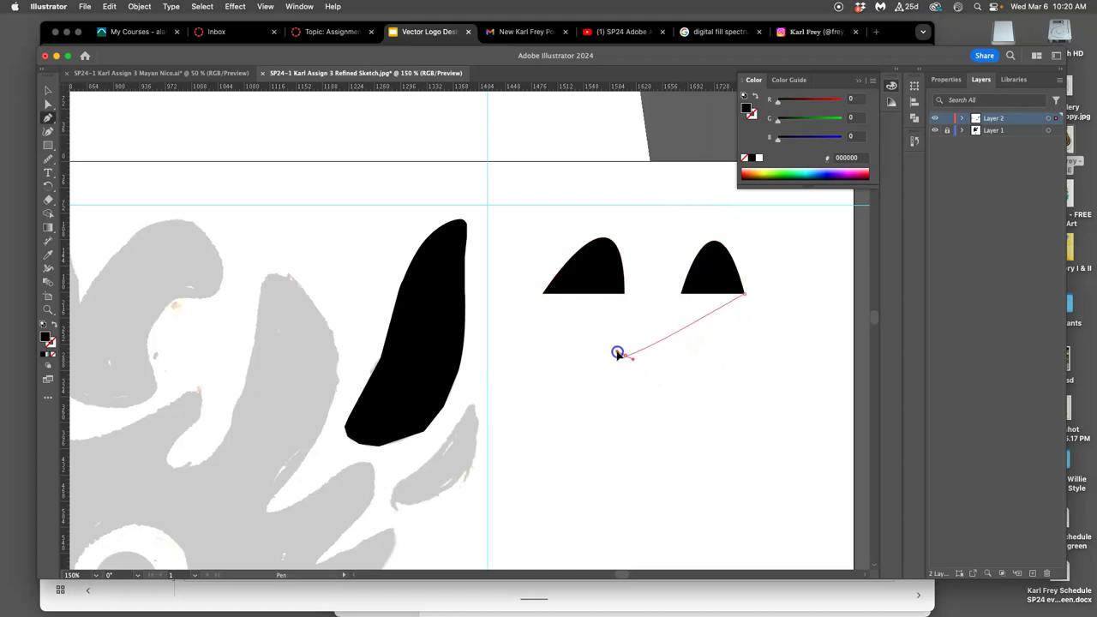
mouse_move(544, 326)
mouse_down()
mouse_move(678, 373)
mouse_move(627, 358)
mouse_up()
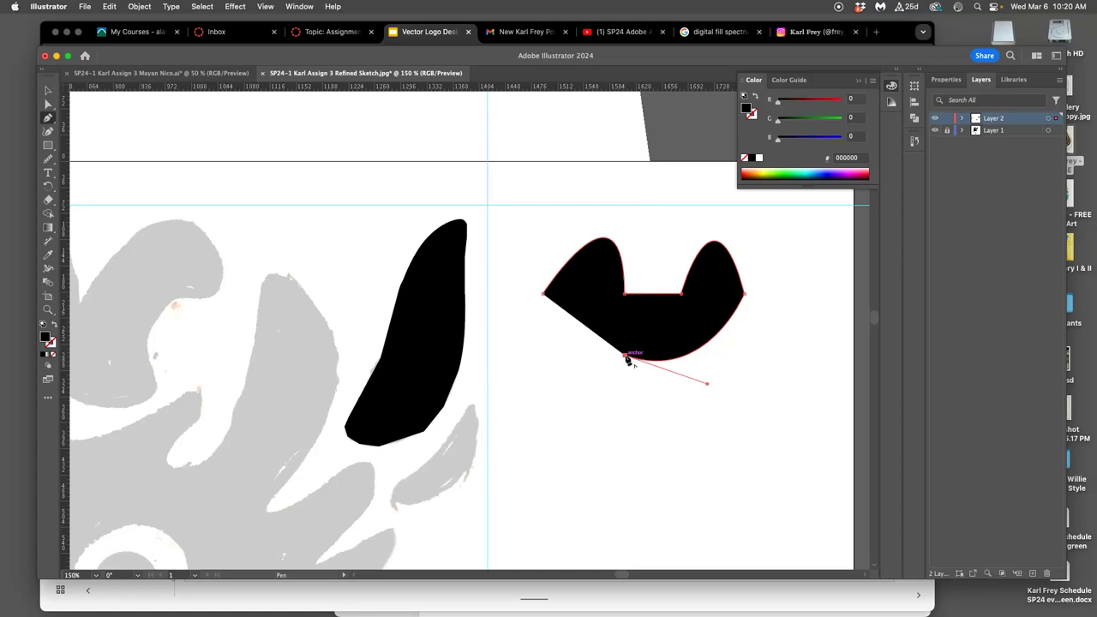
mouse_move(543, 295)
mouse_down()
mouse_move(543, 307)
mouse_move(547, 296)
mouse_up()
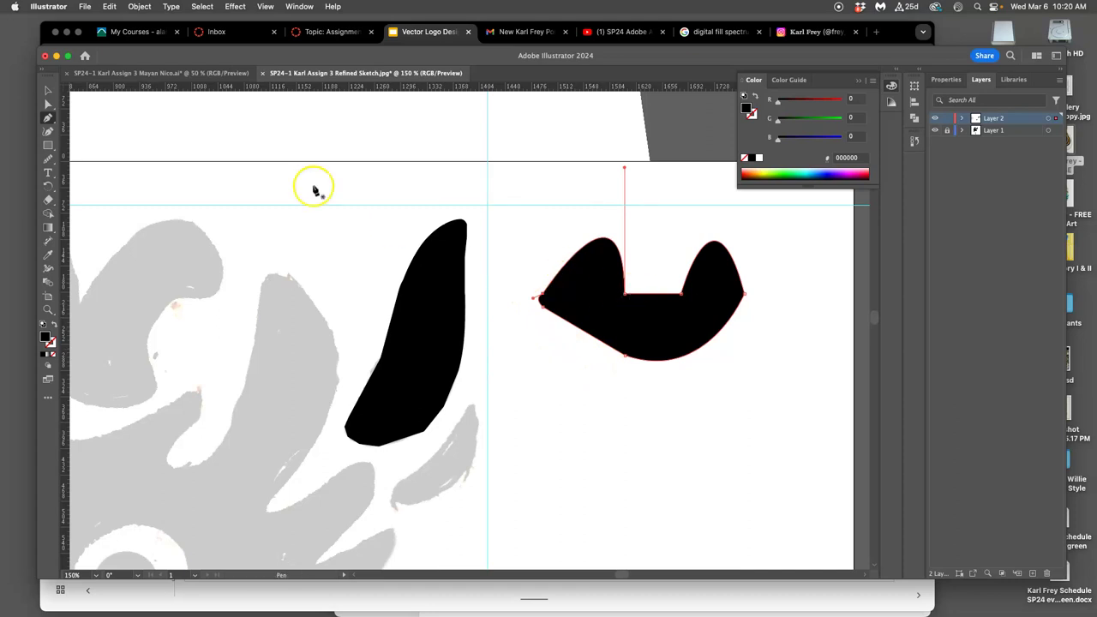
Step: Select the two-peaked shape with Direct Selection and shorten its bottom handle to reshape the underside
click(47, 104)
click(665, 328)
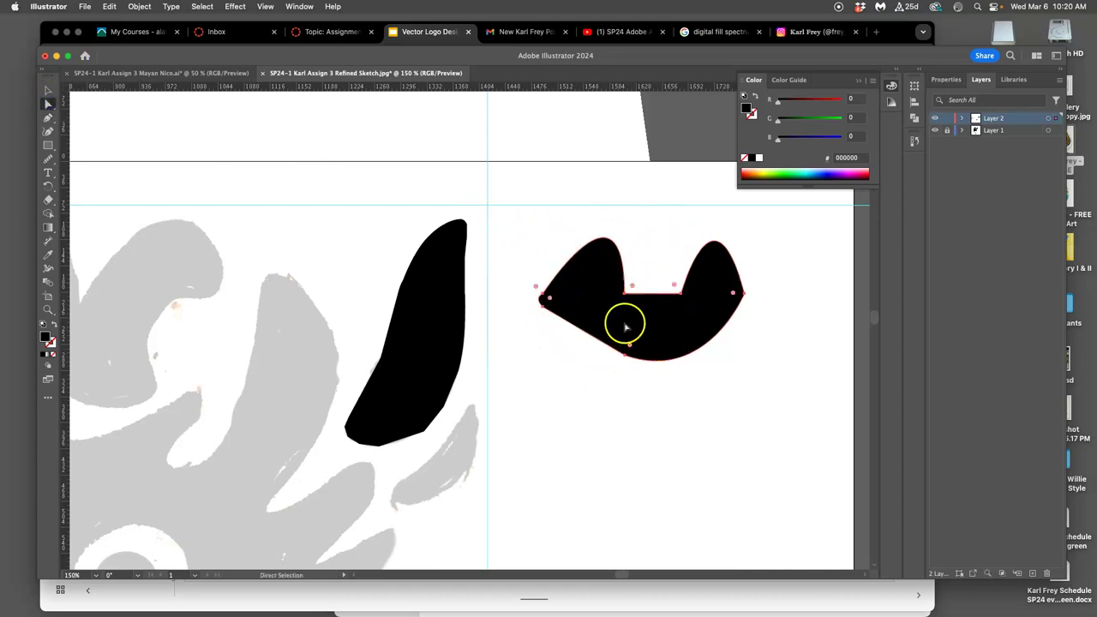
key(v)
key(super+equal)
key(super+equal)
key(super+equal)
key(a)
key(super+equal)
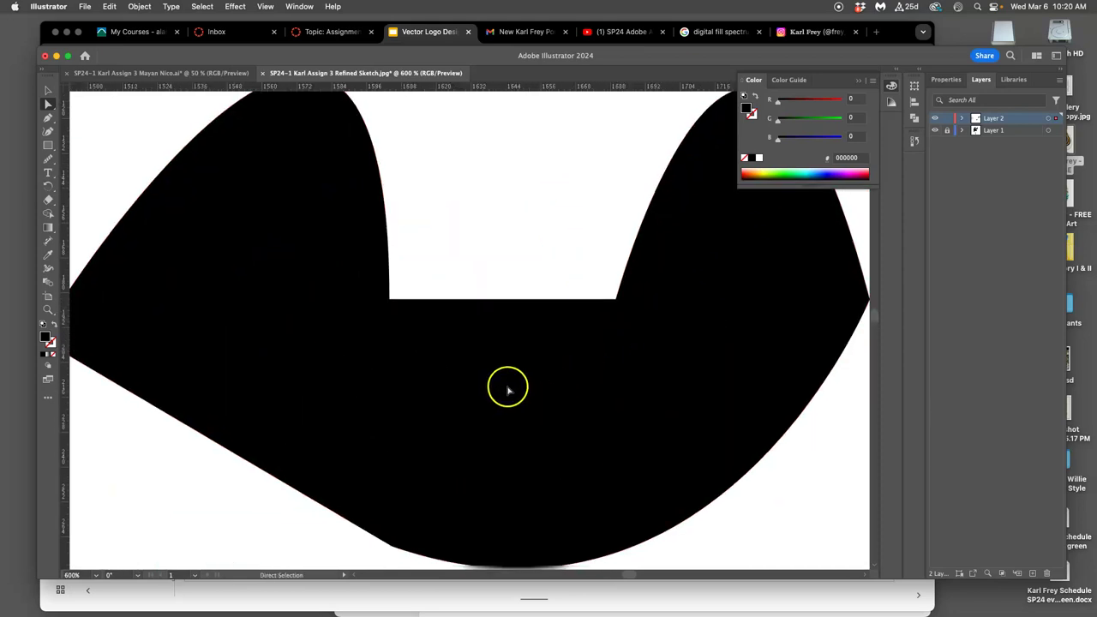
scroll(505, 390, down, 3)
click(396, 431)
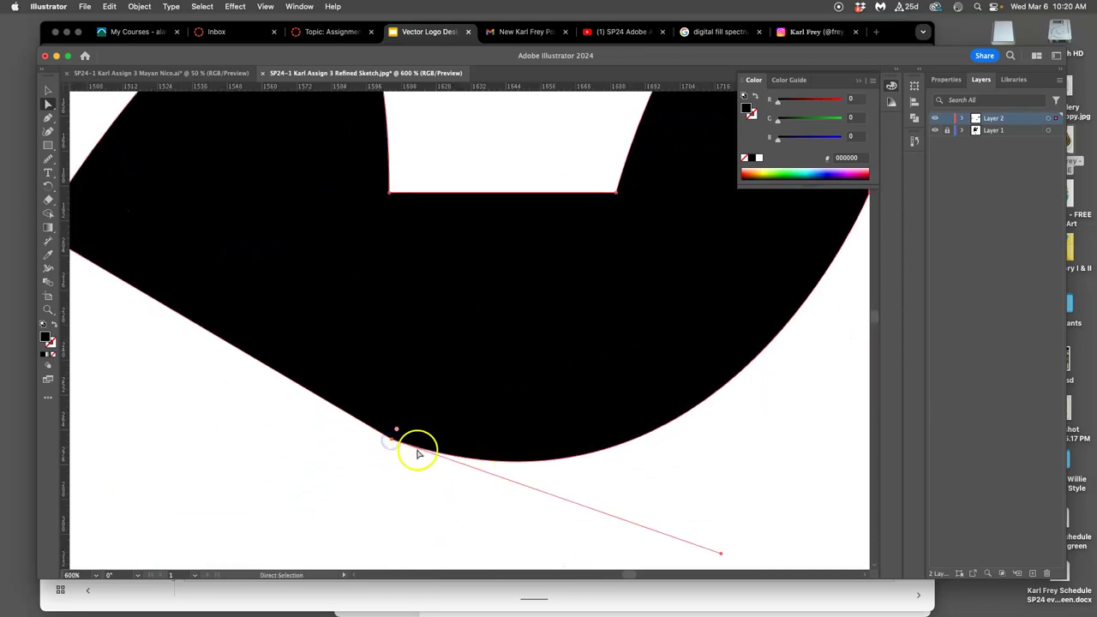
key(v)
key(super+minus)
key(a)
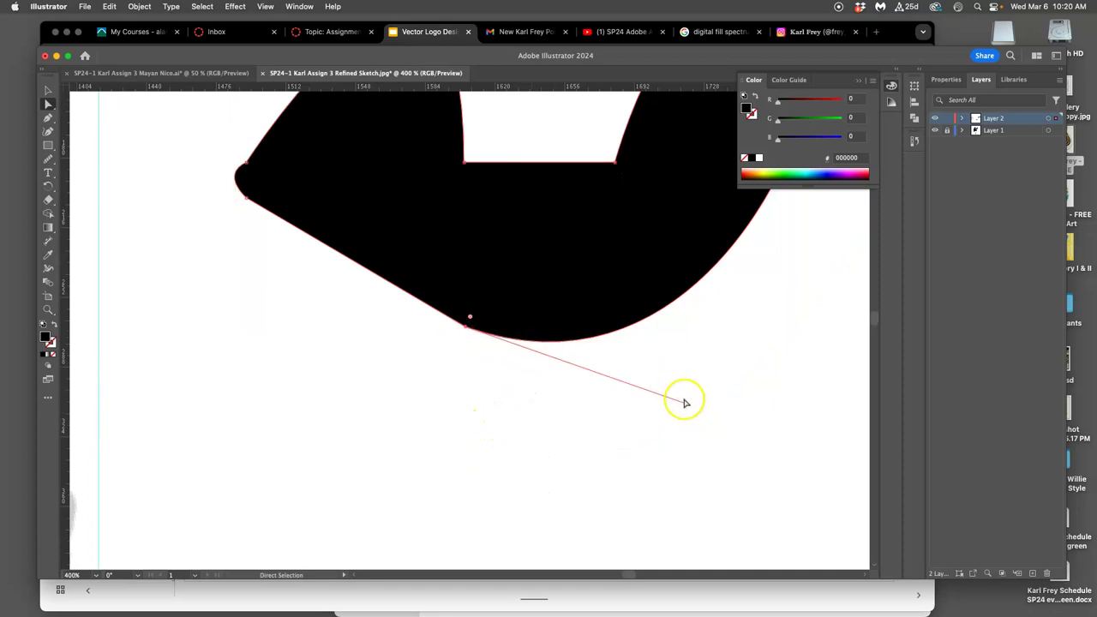
drag(686, 404, 600, 415)
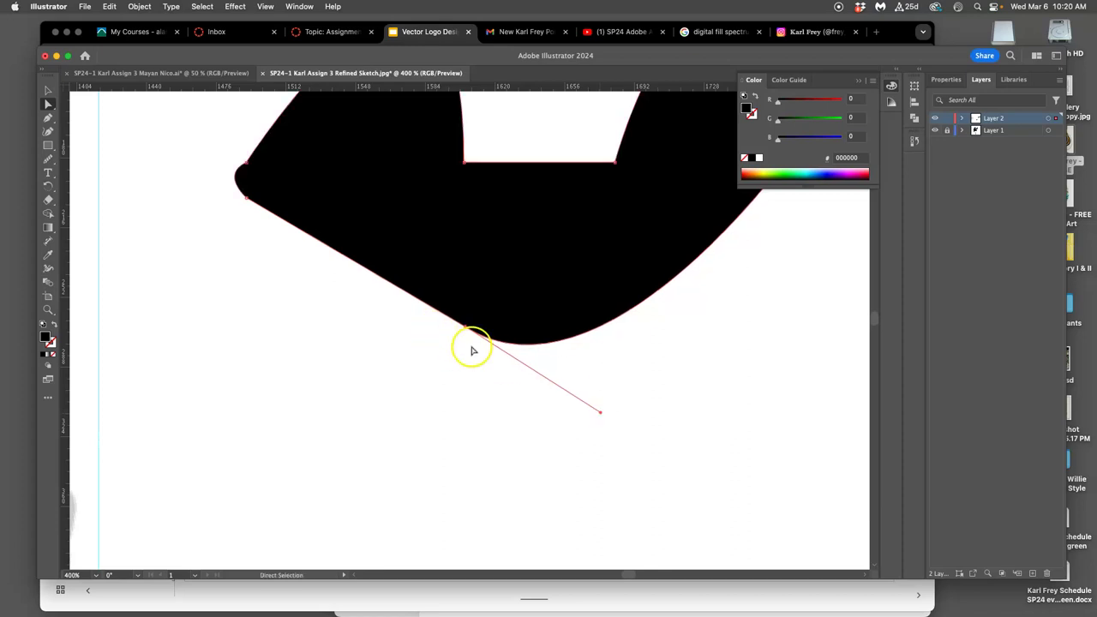
Step: Round the shape's left corner and reshape the right lobe's curve outward and flatter
mouse_move(246, 196)
mouse_down()
mouse_move(222, 175)
mouse_move(222, 190)
mouse_up()
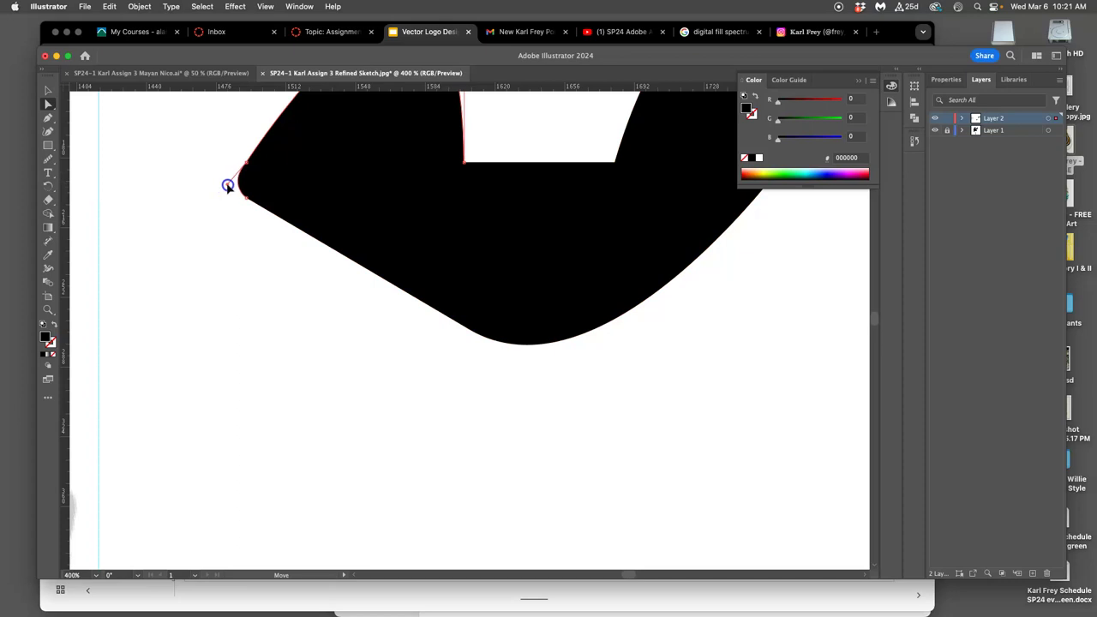
scroll(592, 257, up, 5)
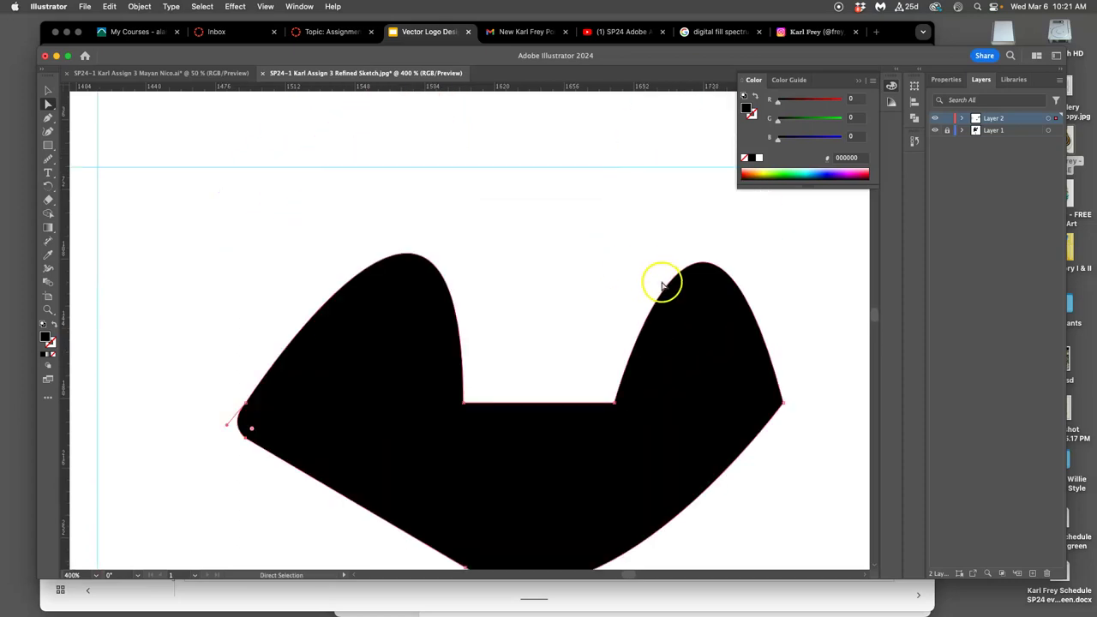
click(568, 403)
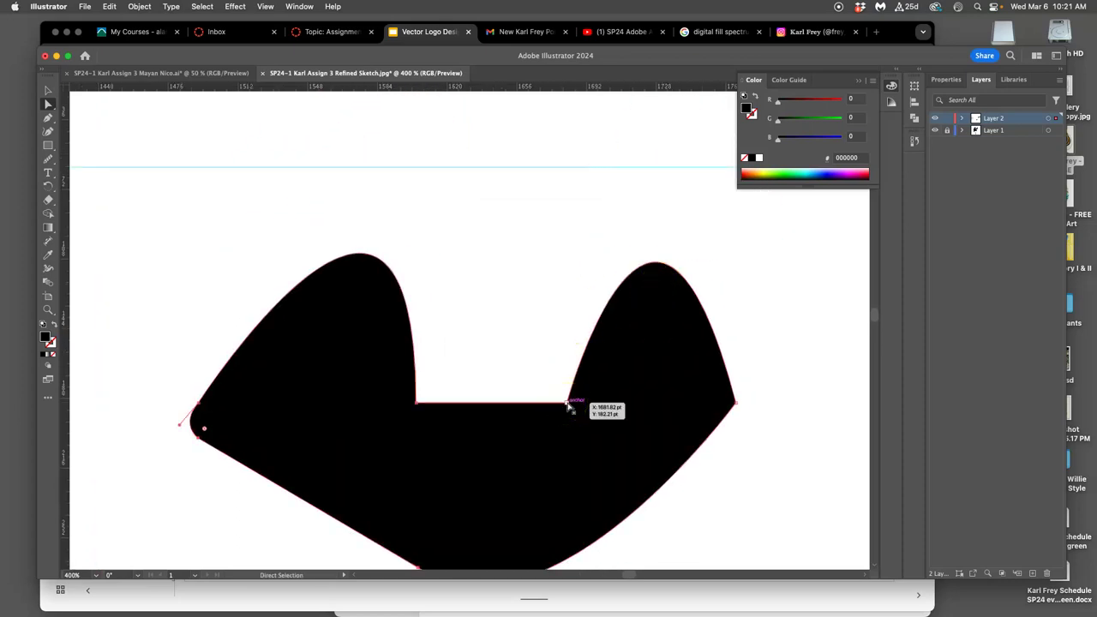
click(735, 401)
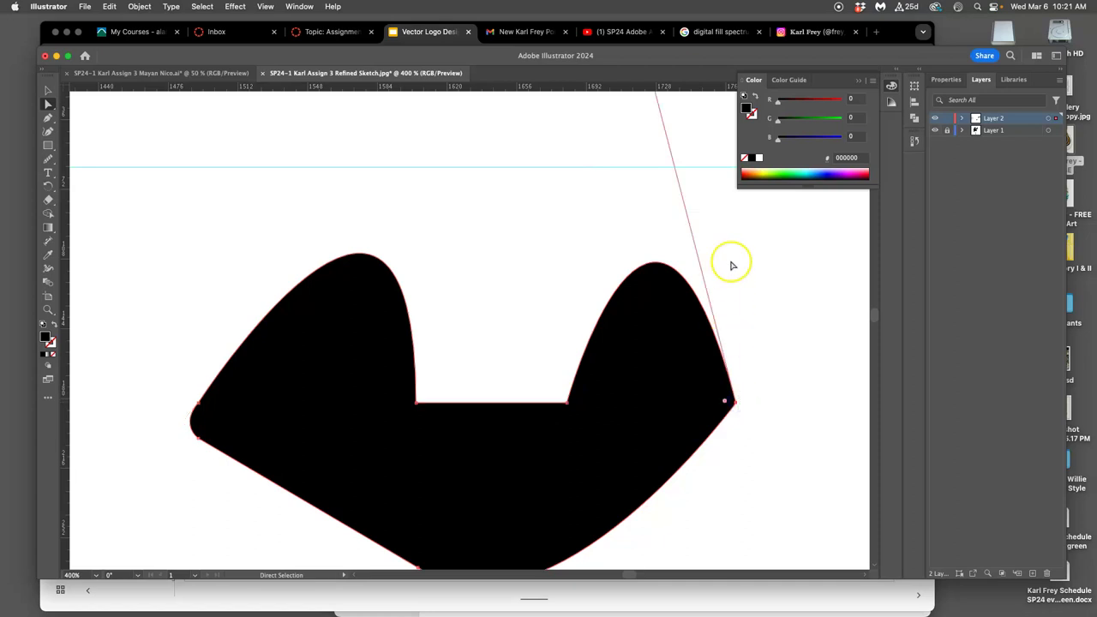
scroll(732, 266, up, 2)
mouse_move(654, 151)
mouse_down()
mouse_move(767, 347)
mouse_move(774, 262)
mouse_move(839, 292)
mouse_up()
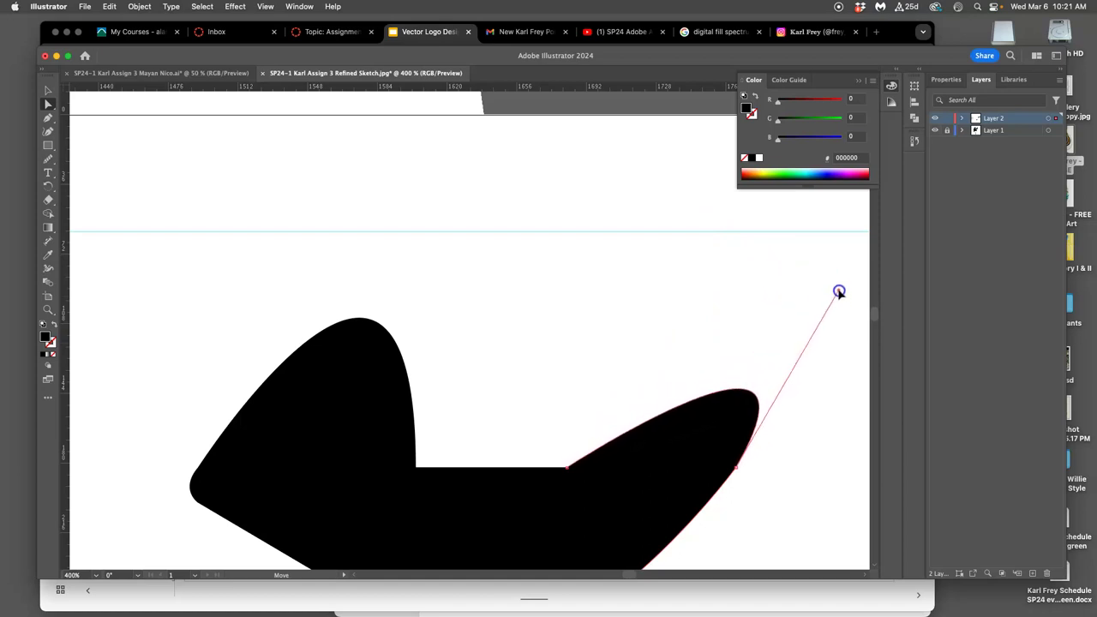
Step: Smooth the bottom anchor and round the inner corner into one sagging curve
click(565, 468)
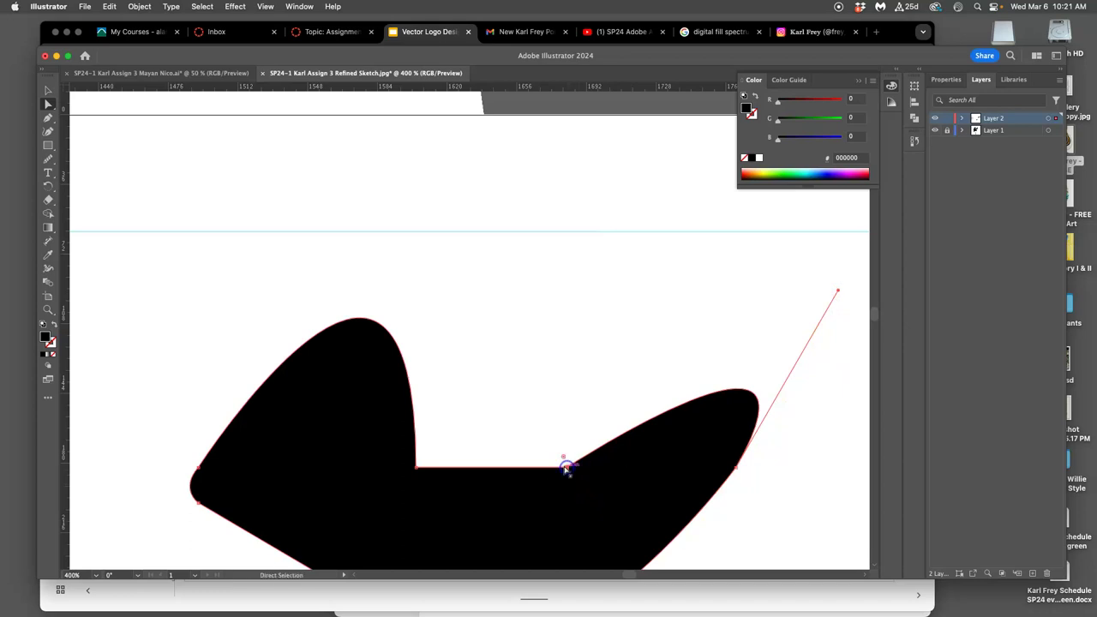
drag(564, 458, 485, 361)
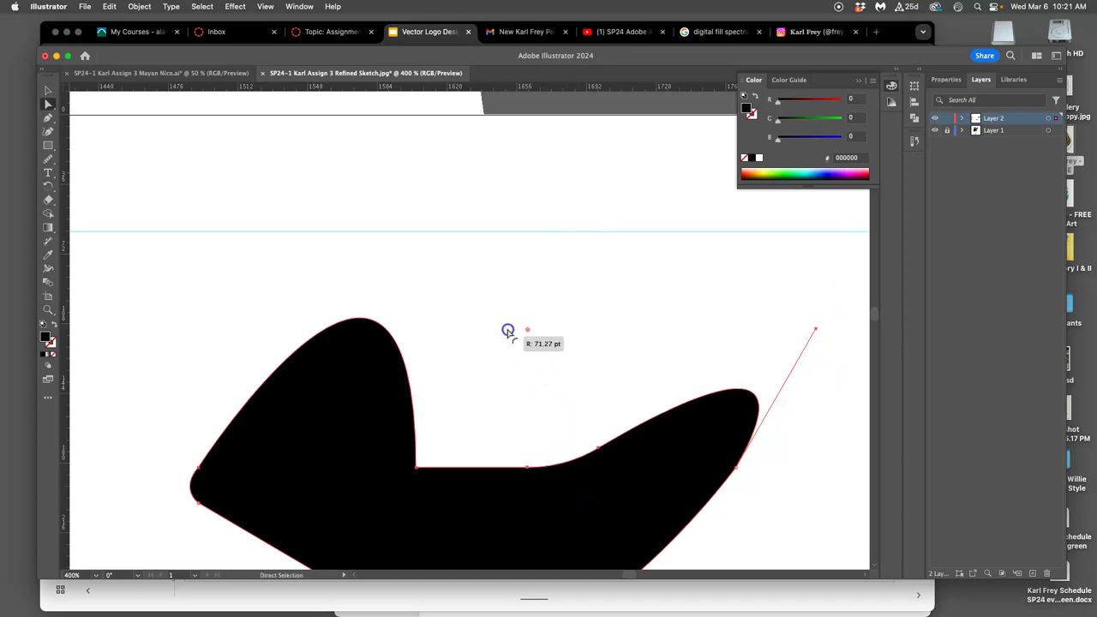
mouse_move(415, 464)
mouse_down()
mouse_move(416, 131)
mouse_move(275, 238)
mouse_move(307, 306)
mouse_up()
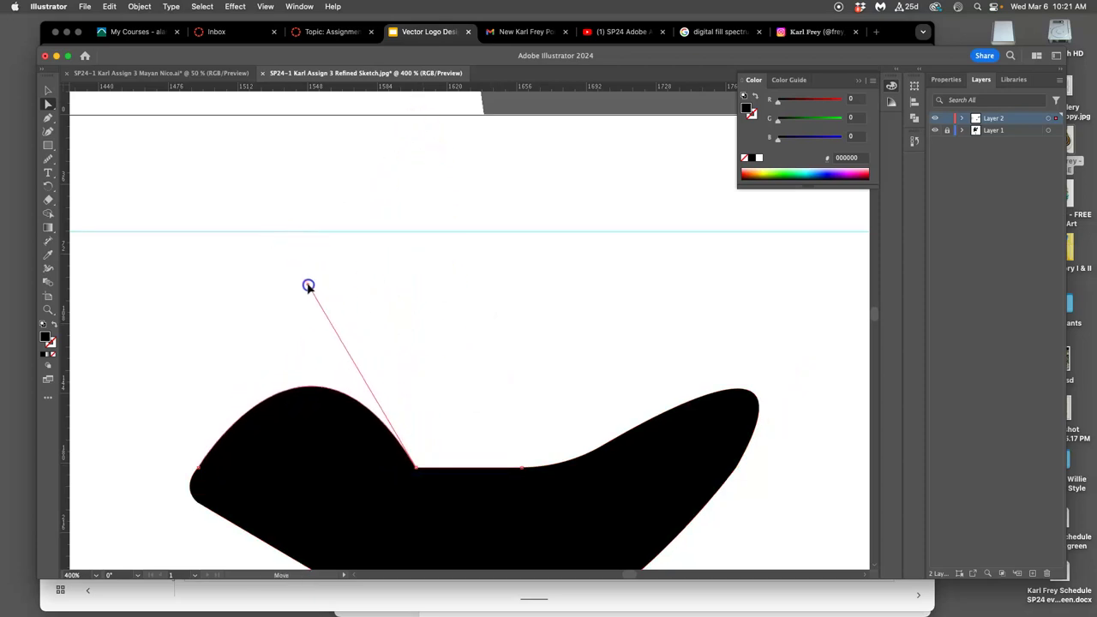
drag(415, 461, 484, 342)
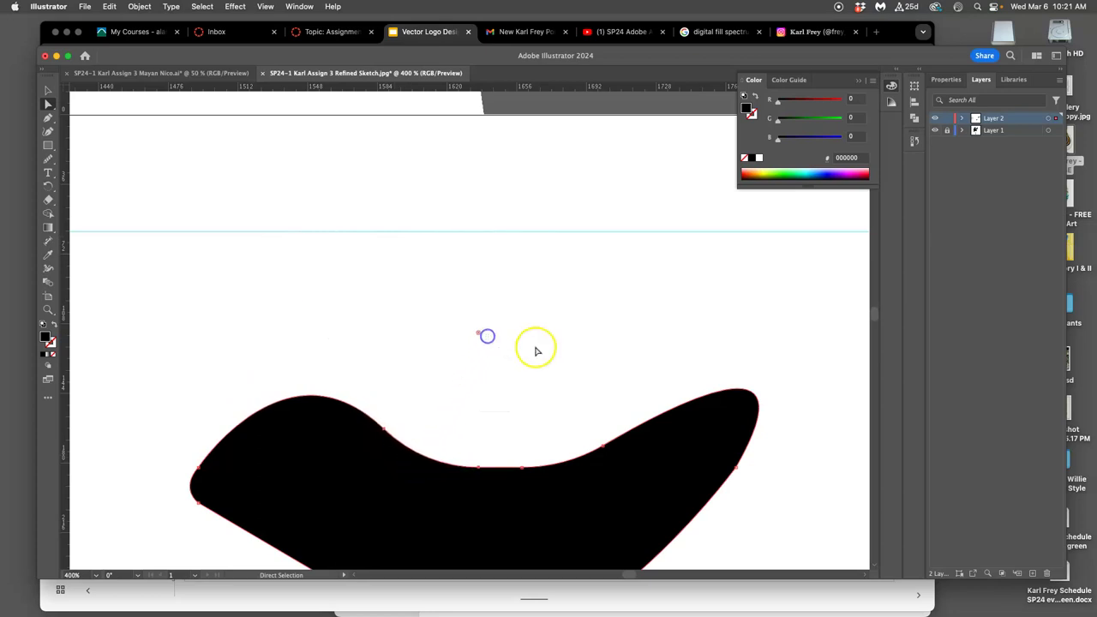
scroll(543, 360, down, 4)
scroll(565, 358, down, 2)
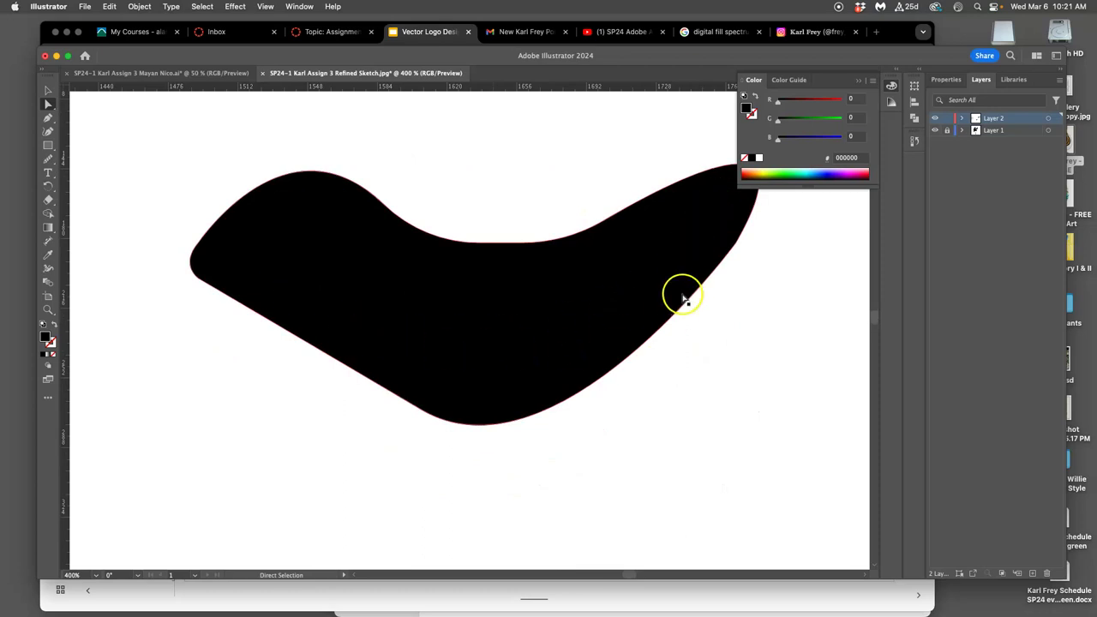
click(570, 305)
Step: Pan to the shapes and delete the leftover black shape on the left
scroll(568, 307, down, 5)
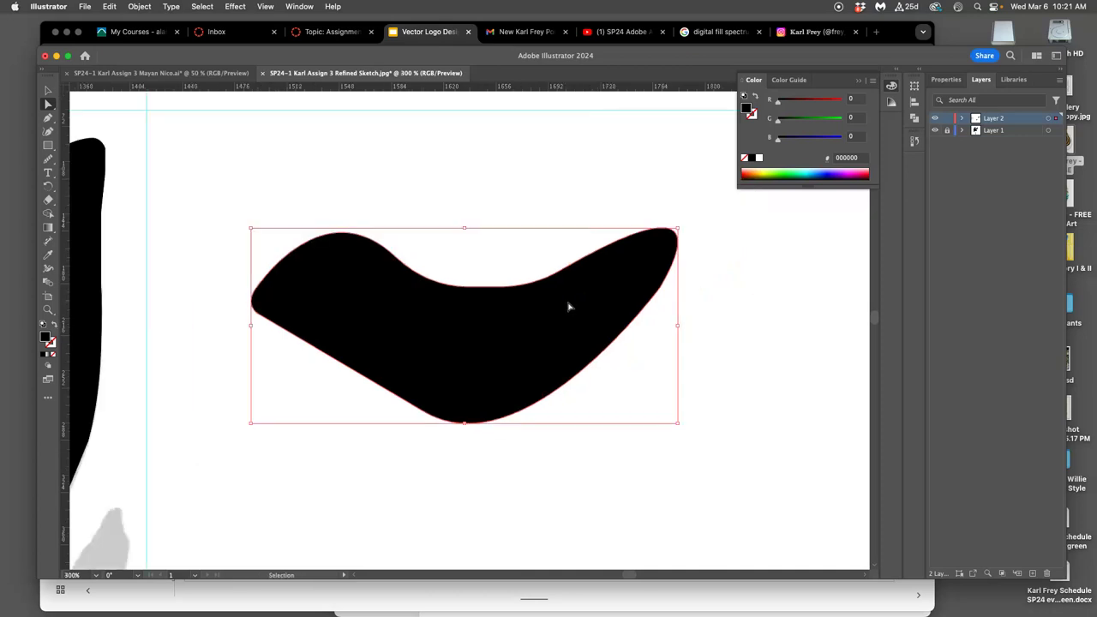
scroll(435, 318, down, 3)
scroll(440, 318, down, 3)
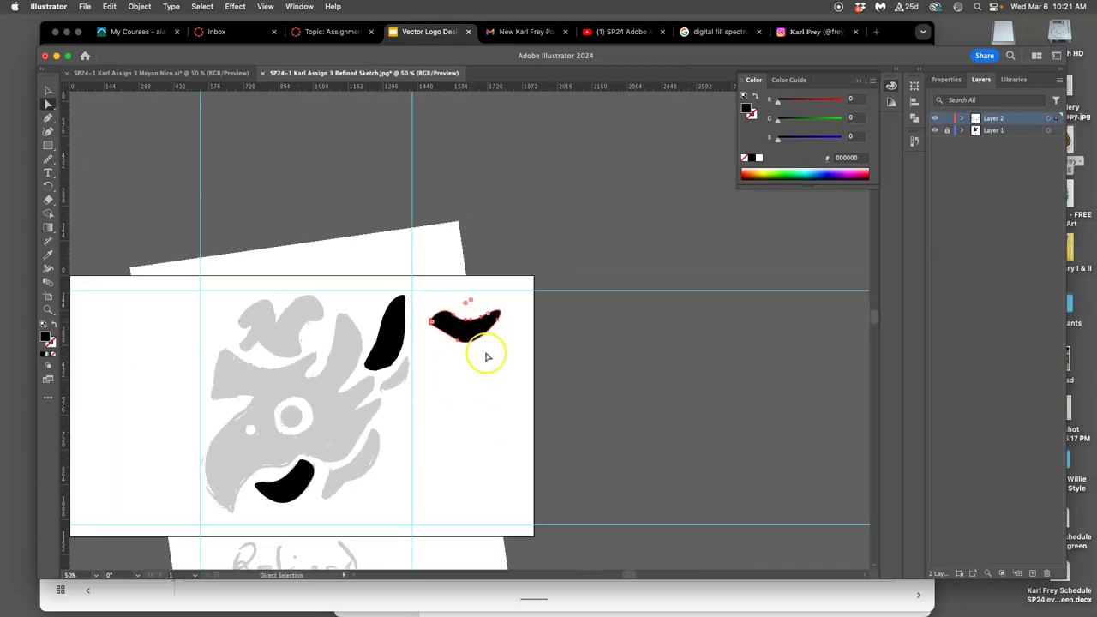
scroll(489, 350, left, 5)
scroll(545, 342, up, 2)
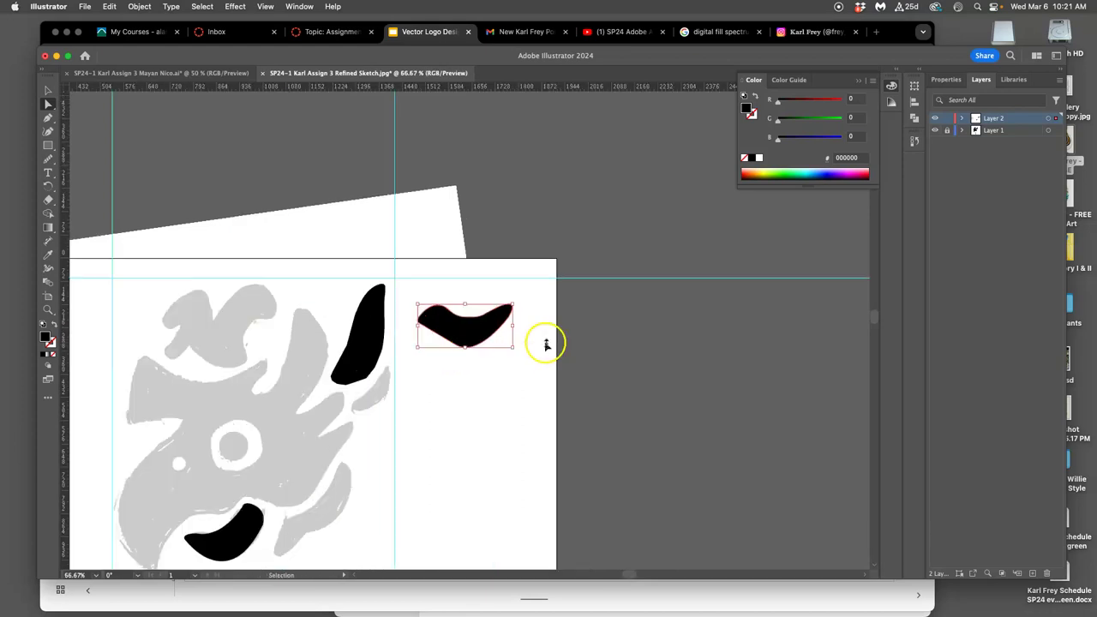
scroll(543, 340, up, 2)
scroll(543, 340, up, 1)
drag(410, 400, 588, 282)
click(343, 311)
key(Delete)
Step: Move and rotate the curved black shape about 60° onto the lower gray sketch stroke
click(671, 223)
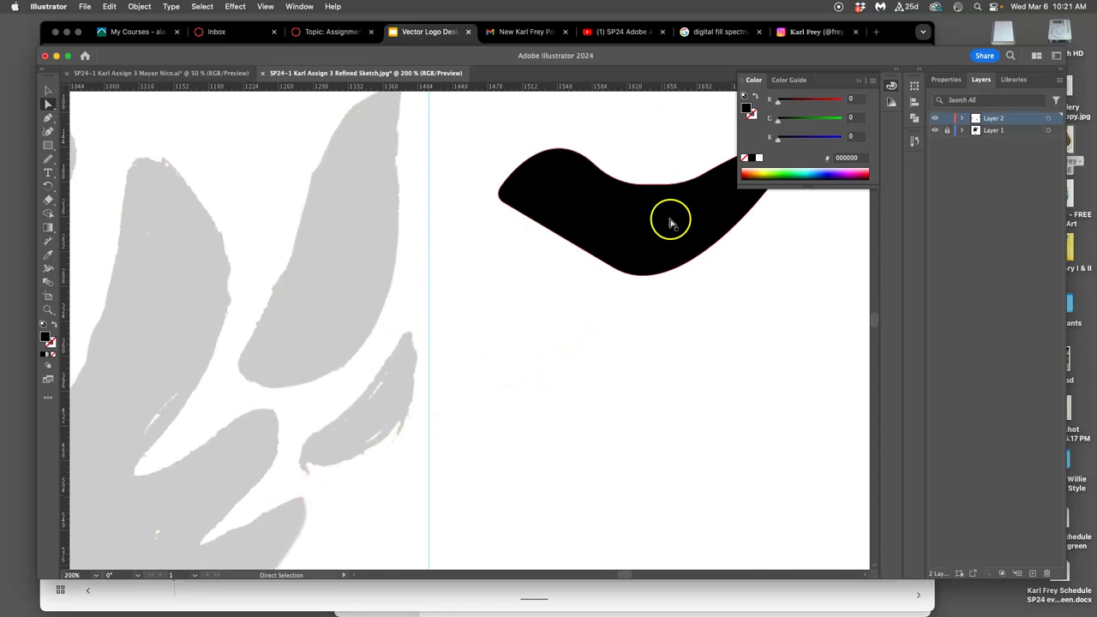
drag(671, 223, 637, 298)
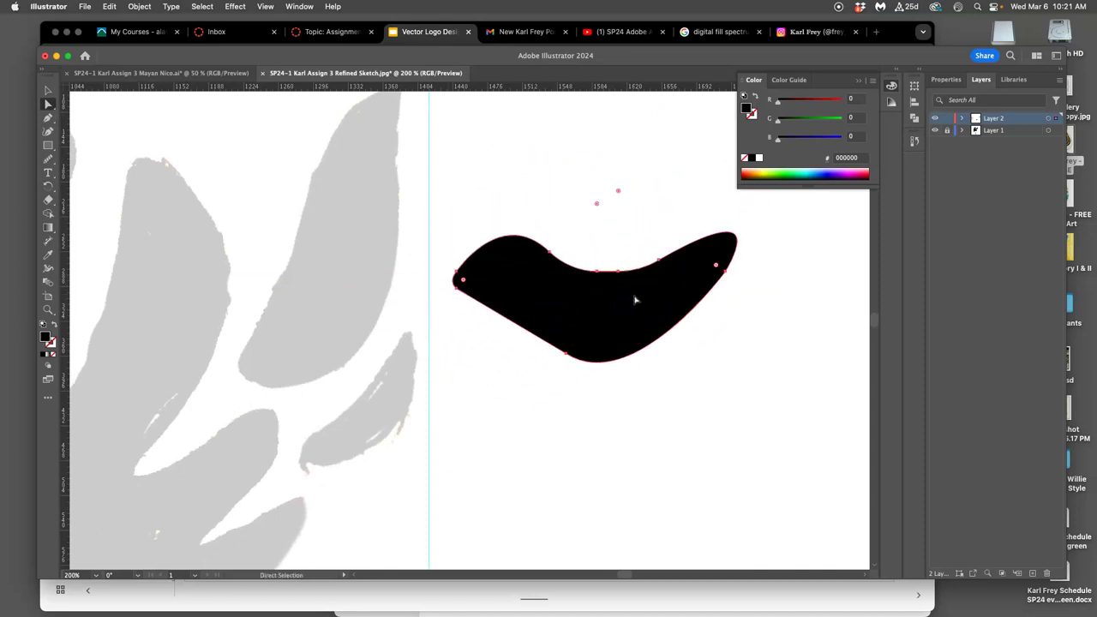
click(48, 90)
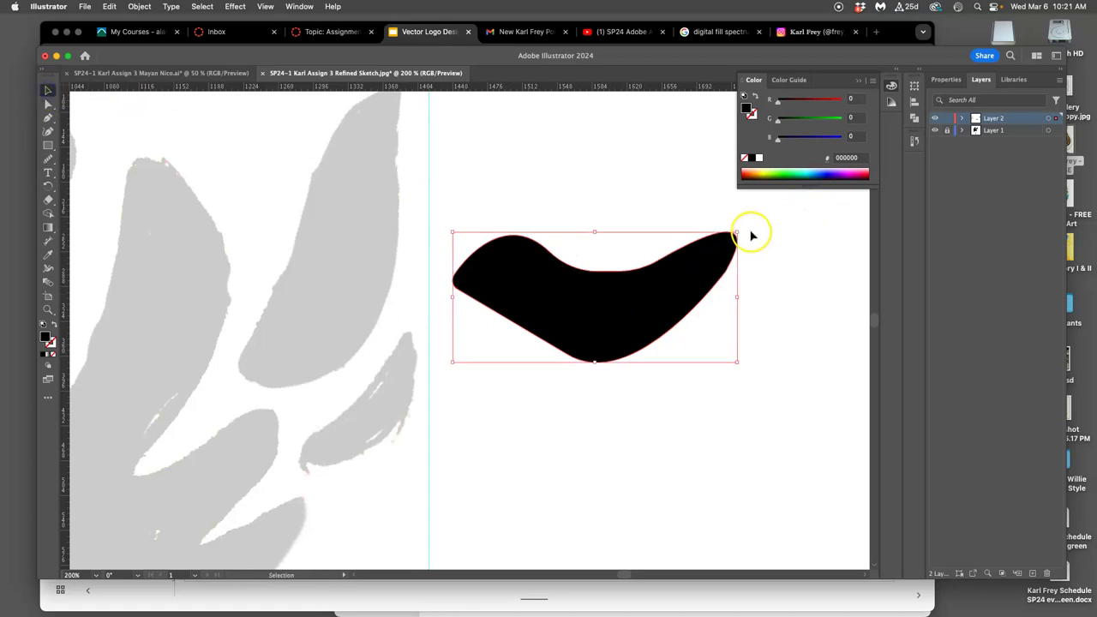
mouse_move(741, 229)
mouse_down()
mouse_move(674, 180)
mouse_move(615, 311)
mouse_move(614, 287)
mouse_up()
drag(651, 335, 645, 307)
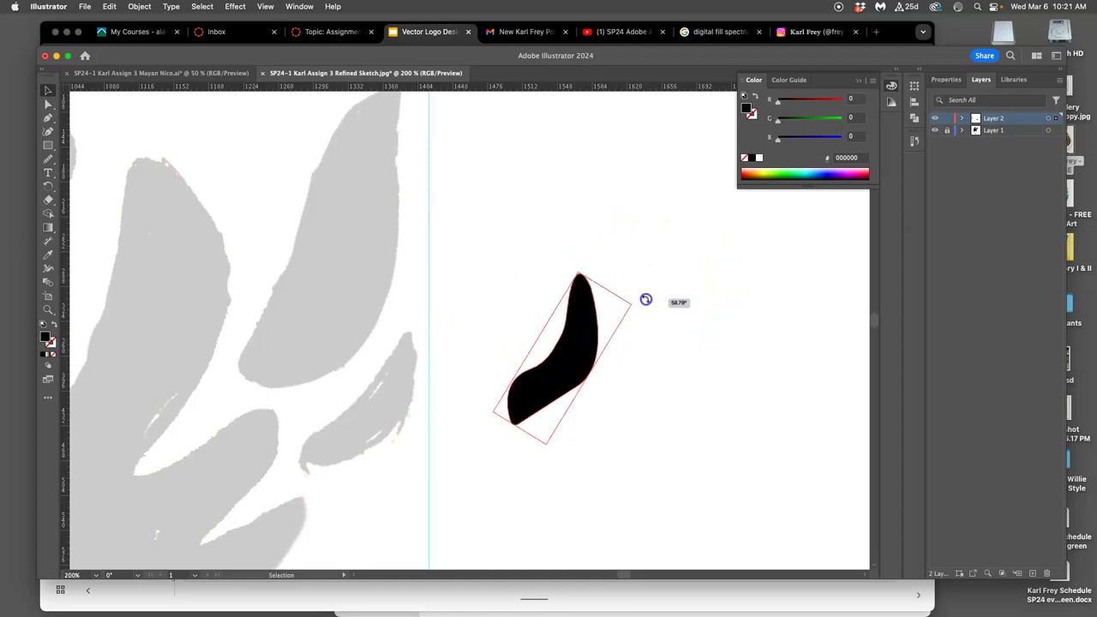
drag(586, 350, 391, 409)
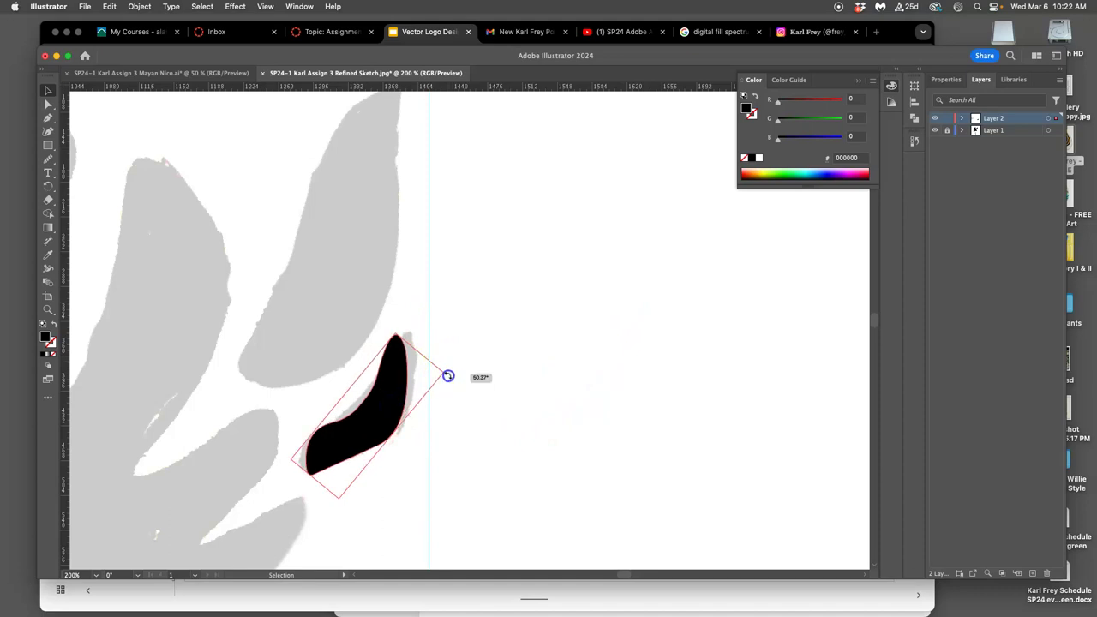
drag(441, 366, 452, 382)
Step: Cancel the Move dialog and deselect the black shape
key(Return)
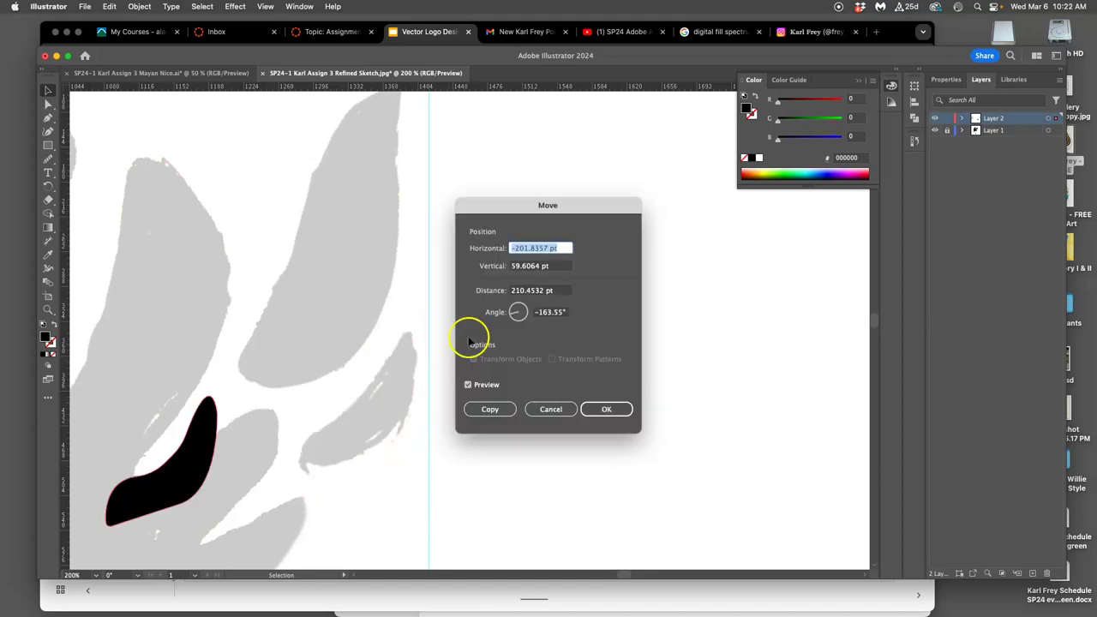
click(551, 409)
click(483, 392)
click(390, 409)
click(49, 160)
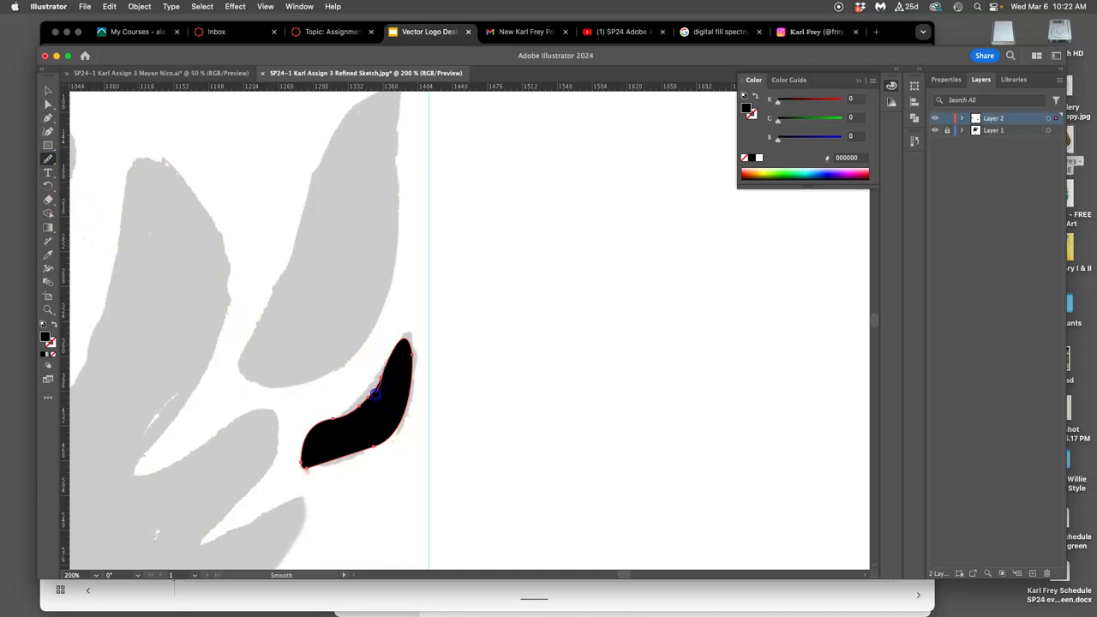
Step: Smooth the black shape's right and lower edges, then switch to the Pencil tool
drag(402, 381, 407, 392)
drag(334, 465, 343, 459)
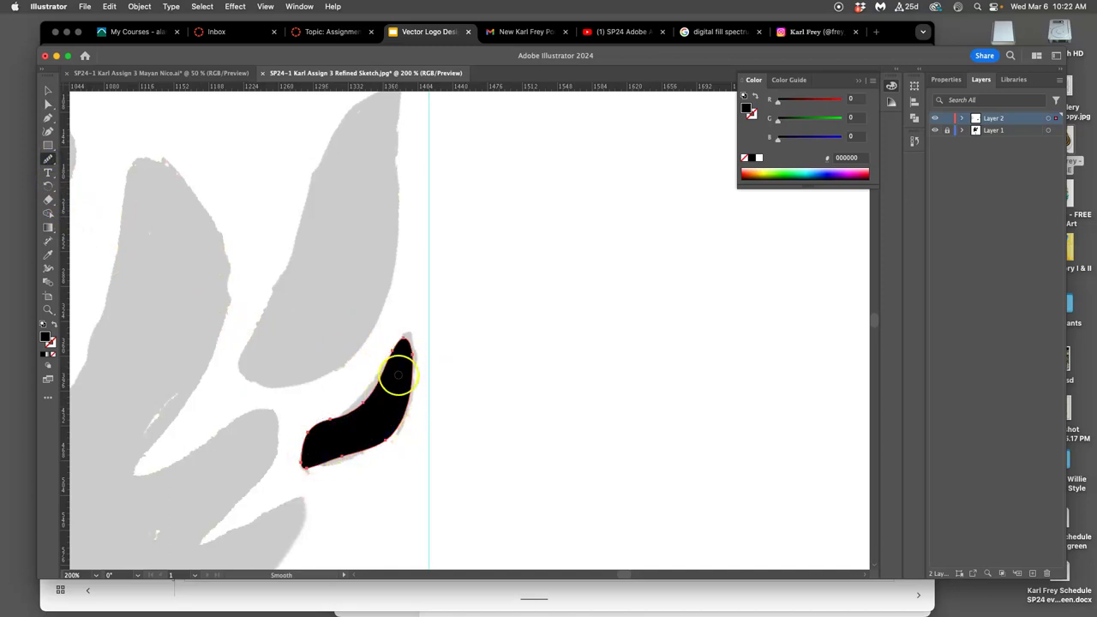
click(45, 159)
drag(45, 159, 92, 192)
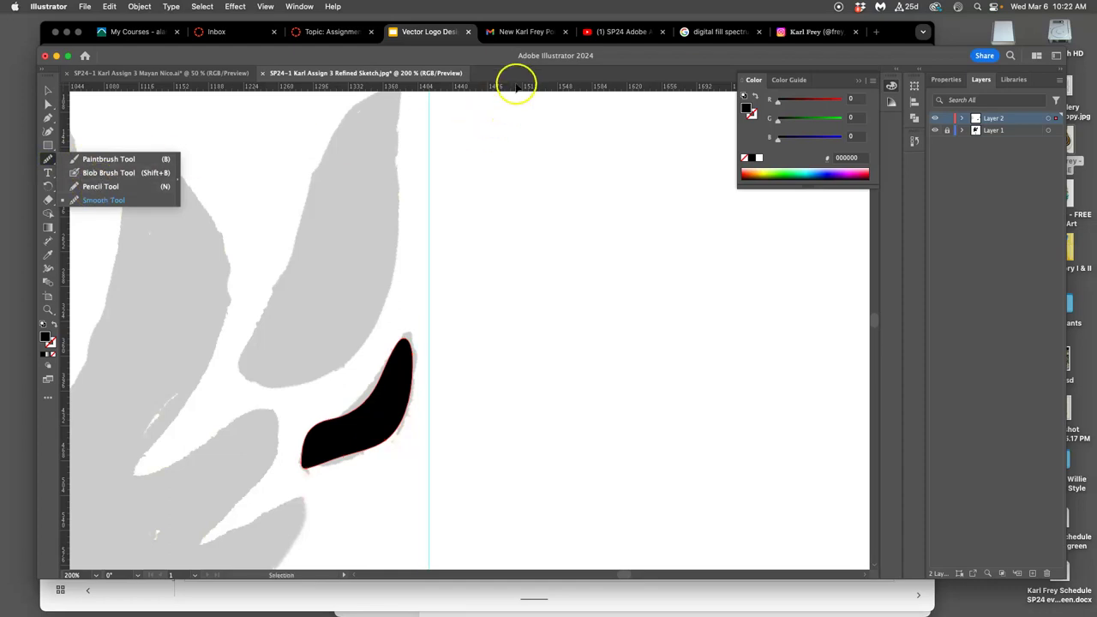
click(48, 401)
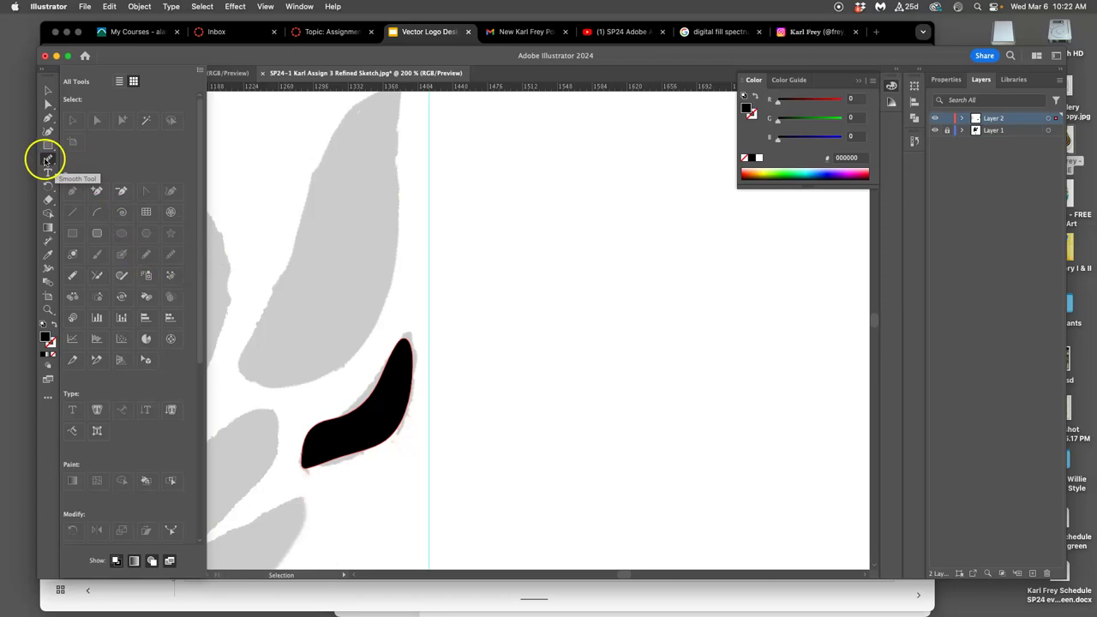
drag(48, 159, 101, 161)
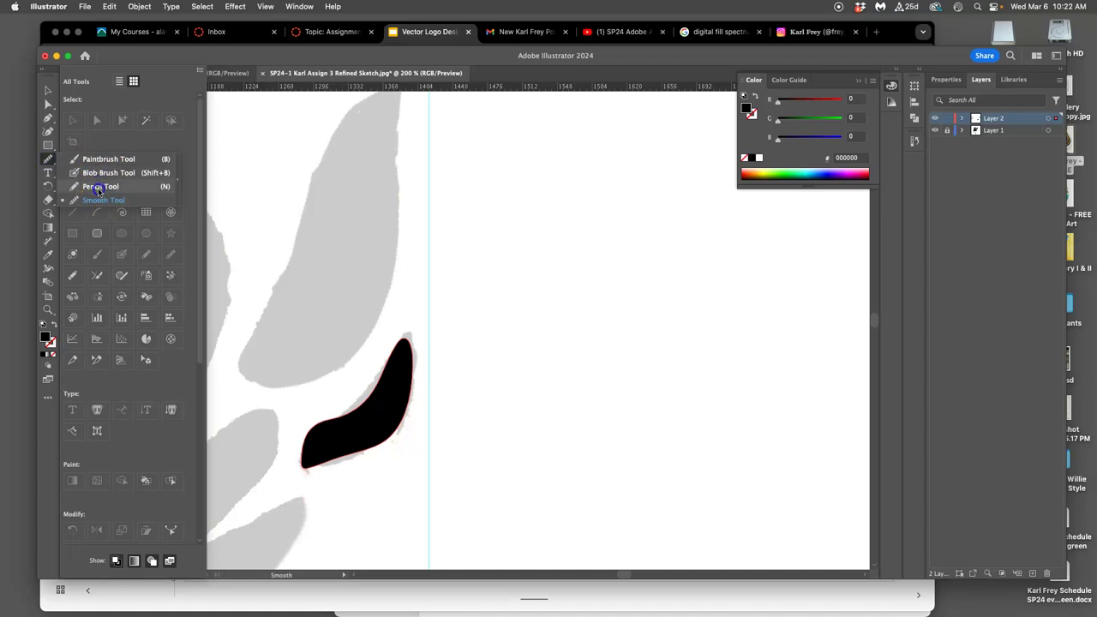
click(99, 186)
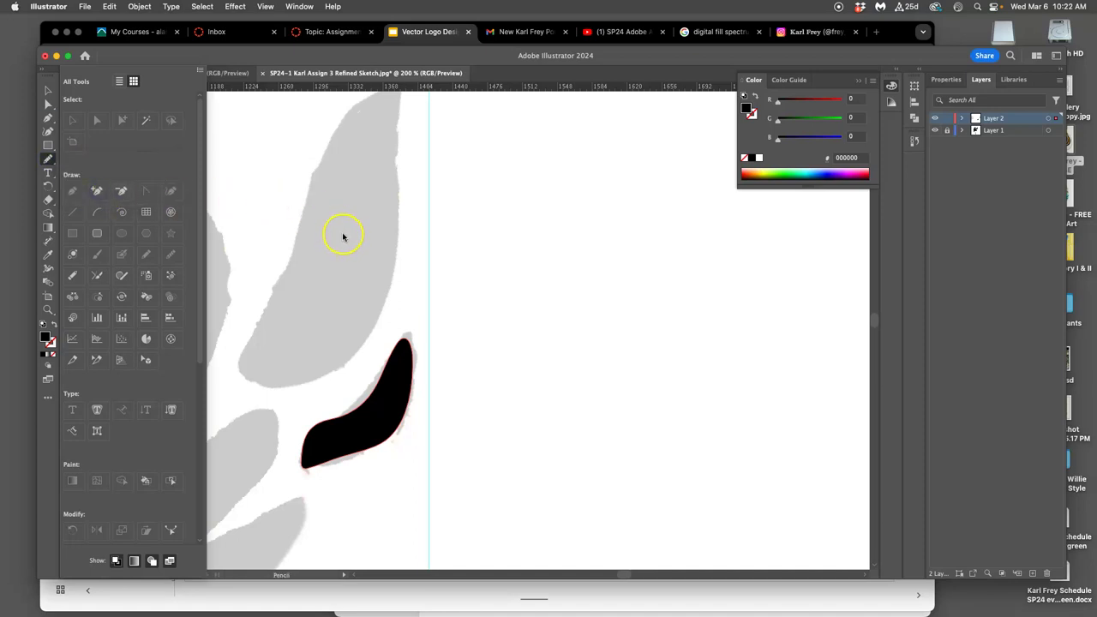
click(400, 236)
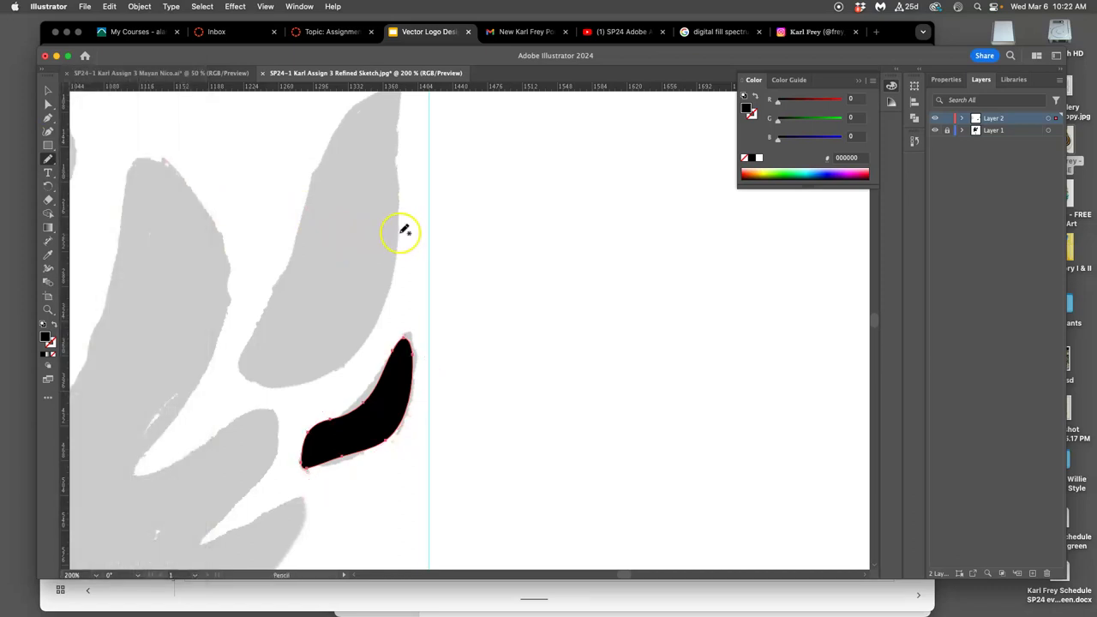
scroll(383, 227, left, 5)
scroll(386, 225, up, 3)
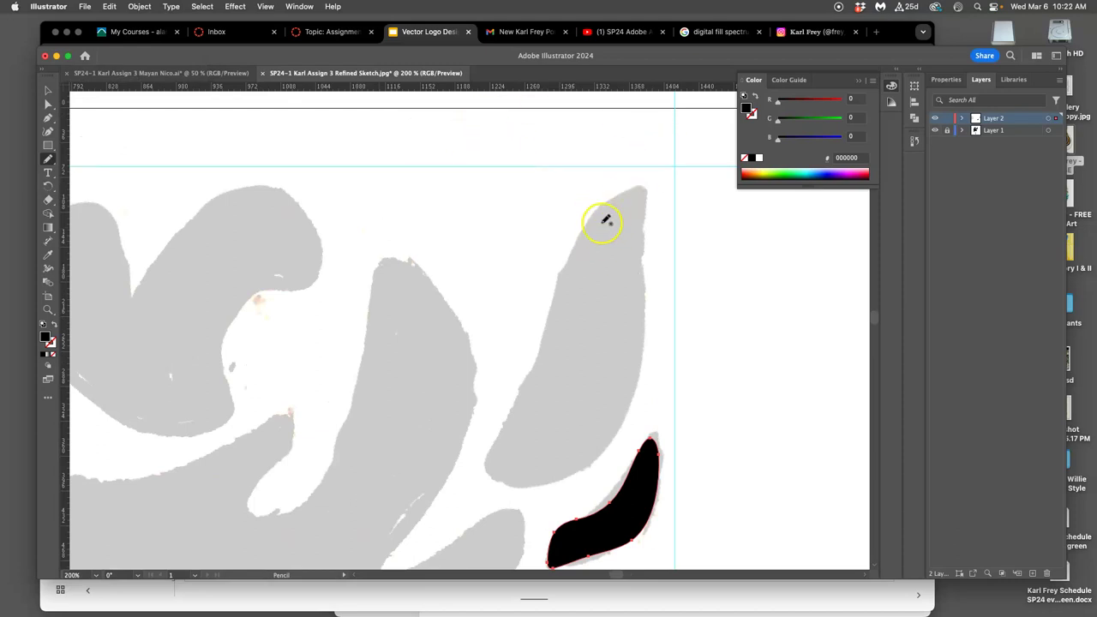
super+click(283, 189)
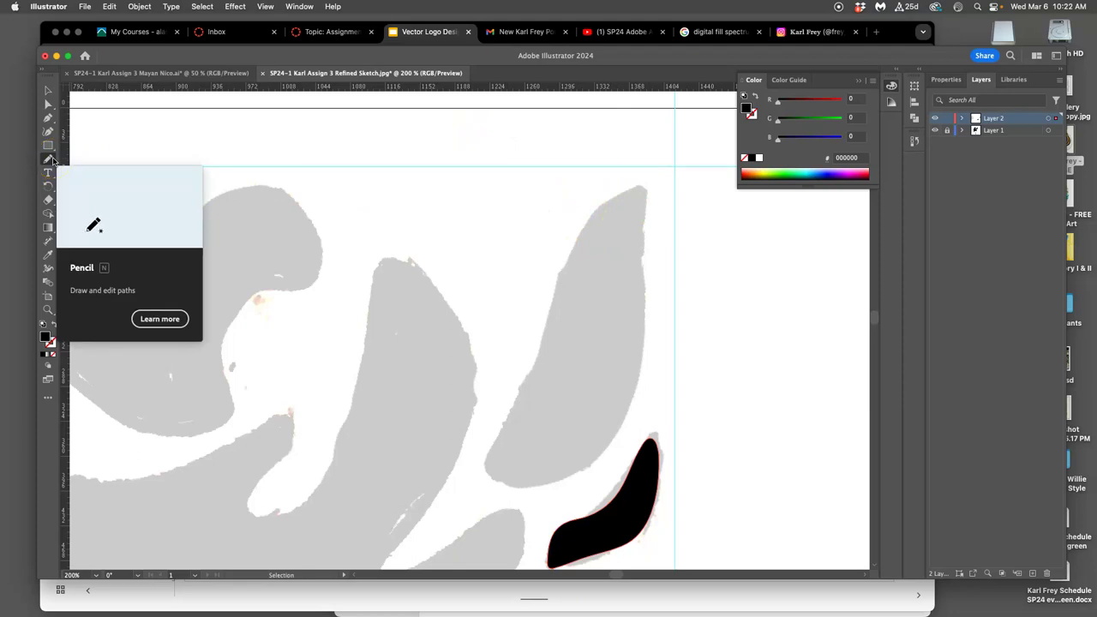
click(48, 161)
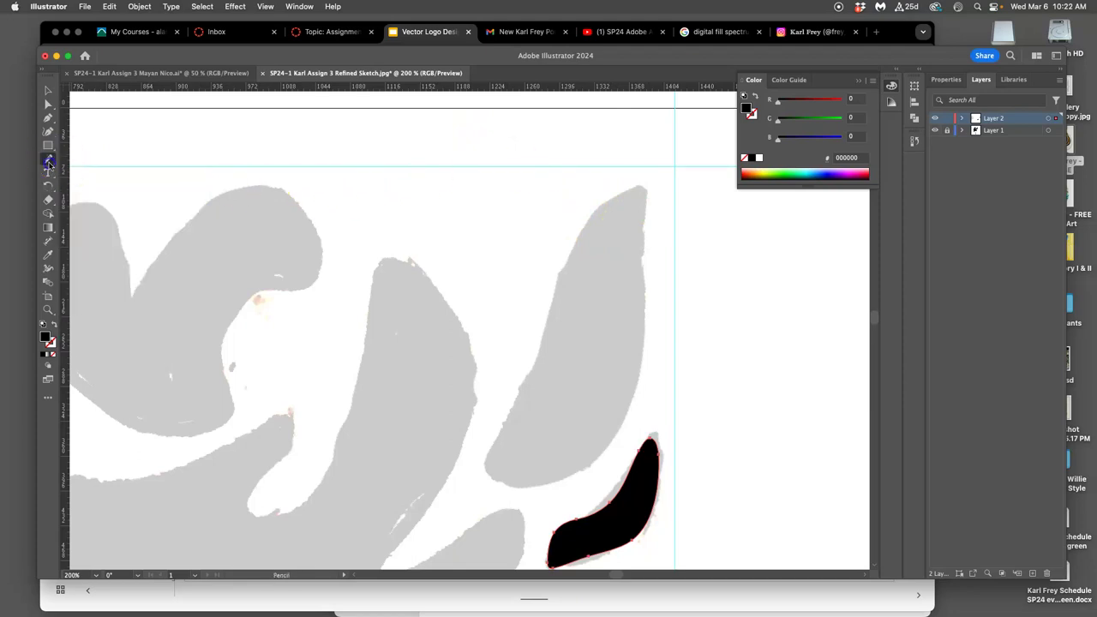
Step: Set the Pencil tool's Fidelity toward Smooth in its options
double_click(49, 161)
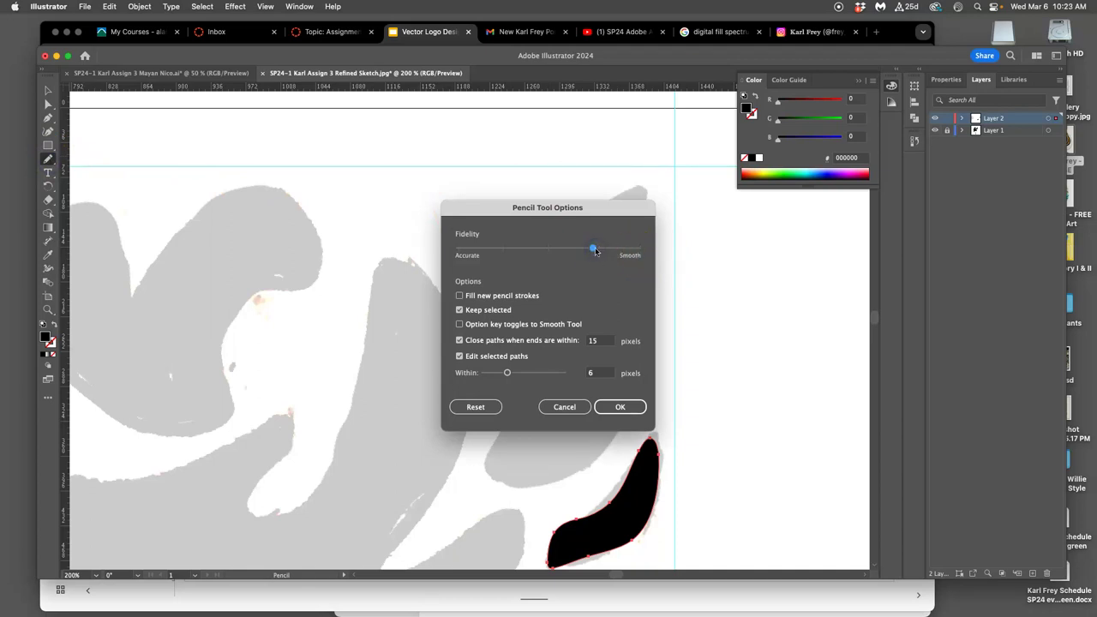
click(623, 405)
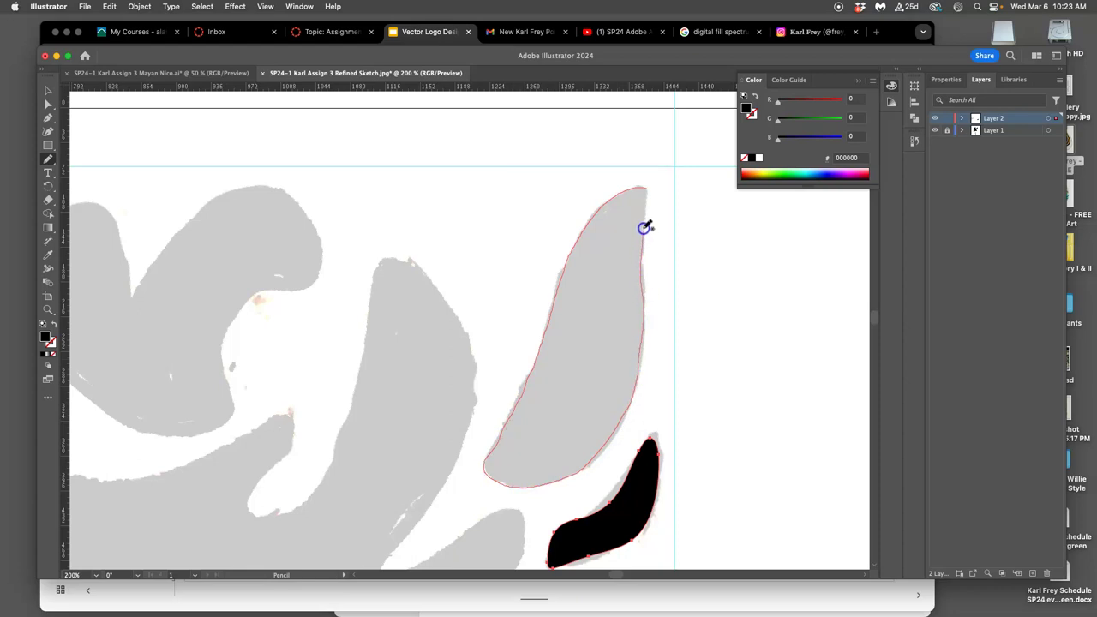
Step: Trace a closed pencil outline around the tall grey stroke and fill it black
drag(650, 192, 647, 191)
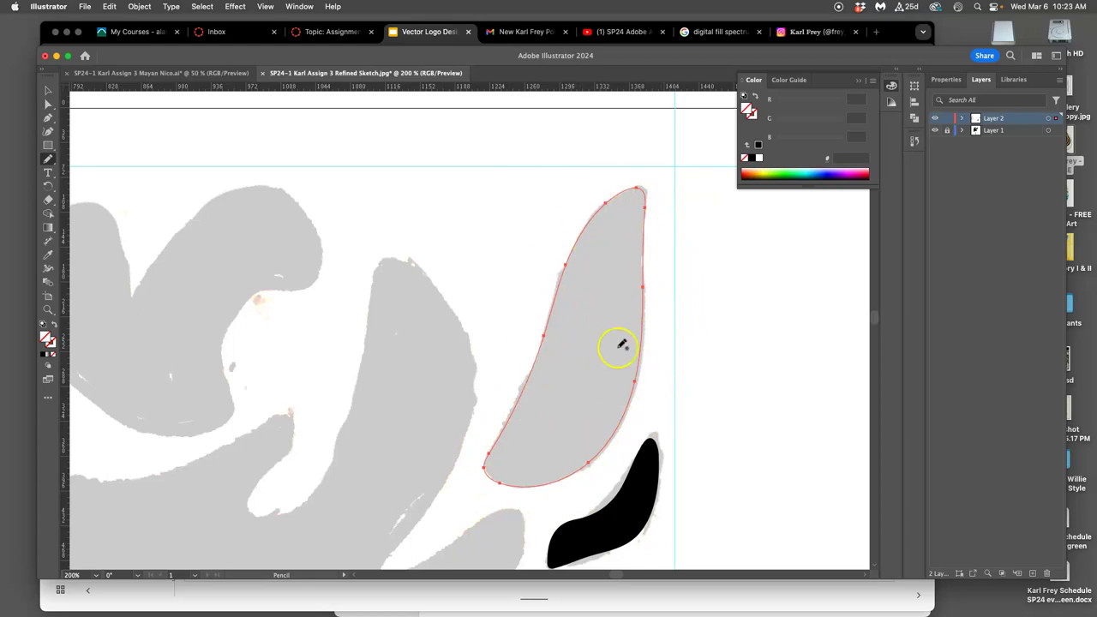
click(44, 355)
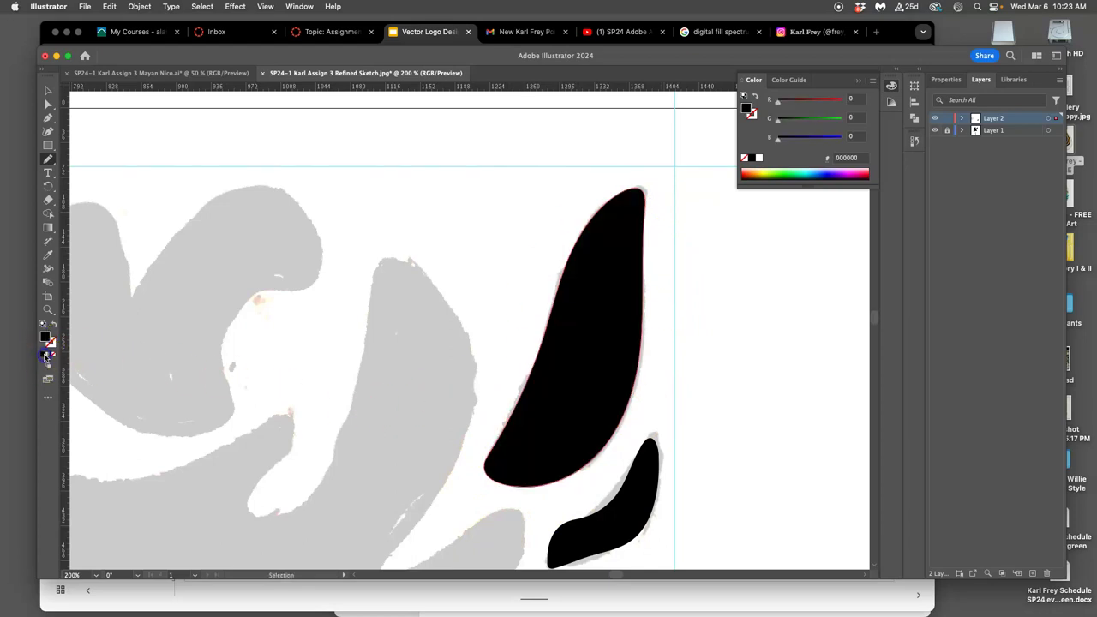
super+click(701, 256)
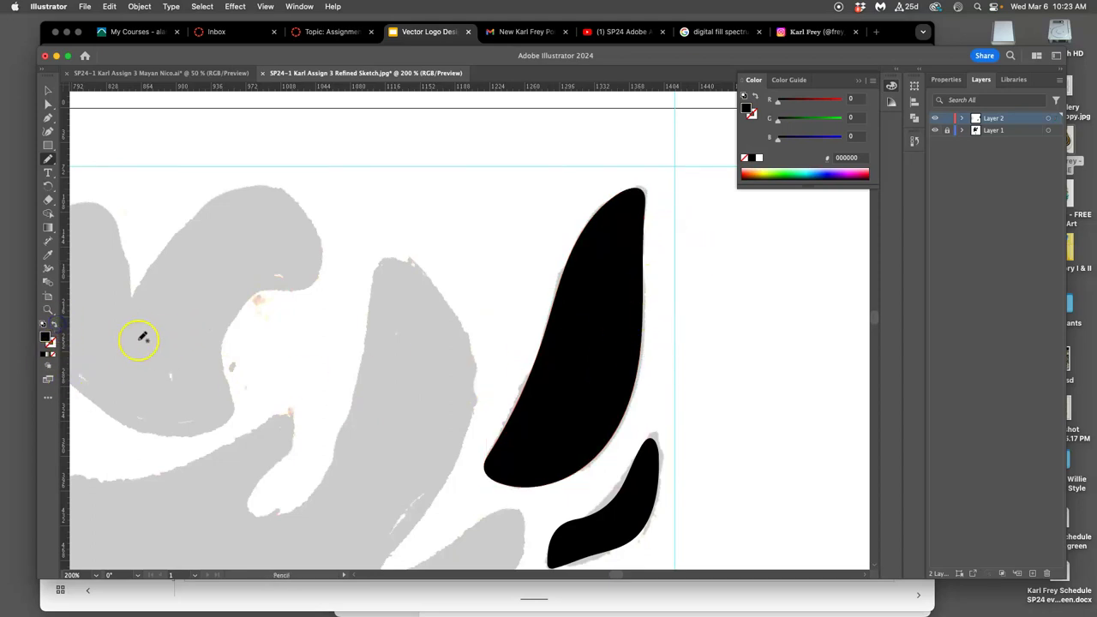
Step: Empty the tall crescent's fill to check it against the sketch, then restore solid black
click(55, 325)
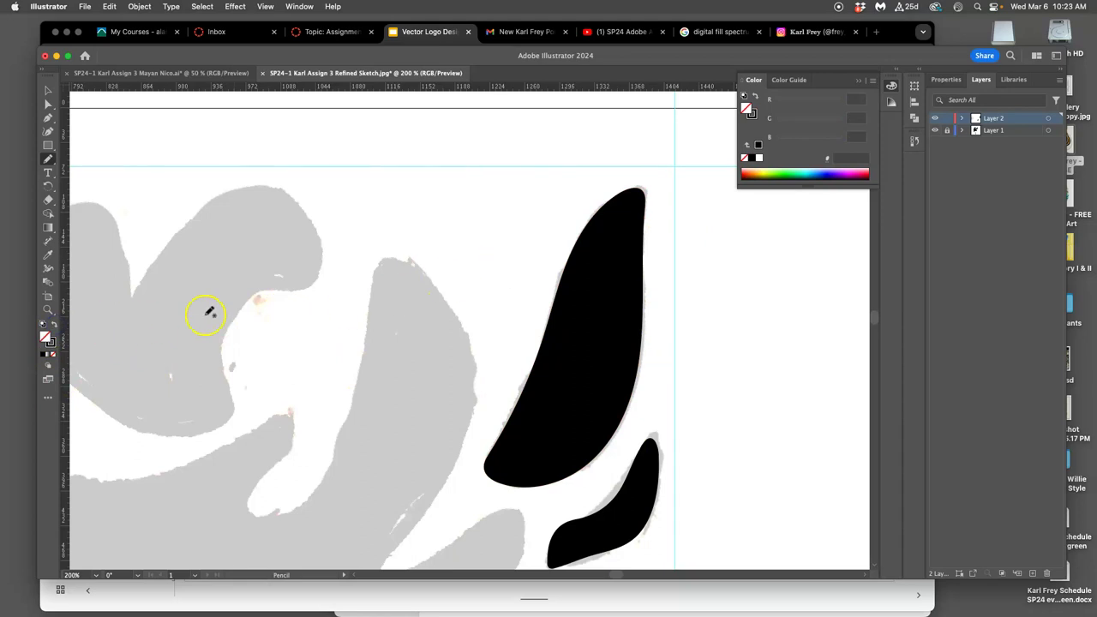
super+click(582, 288)
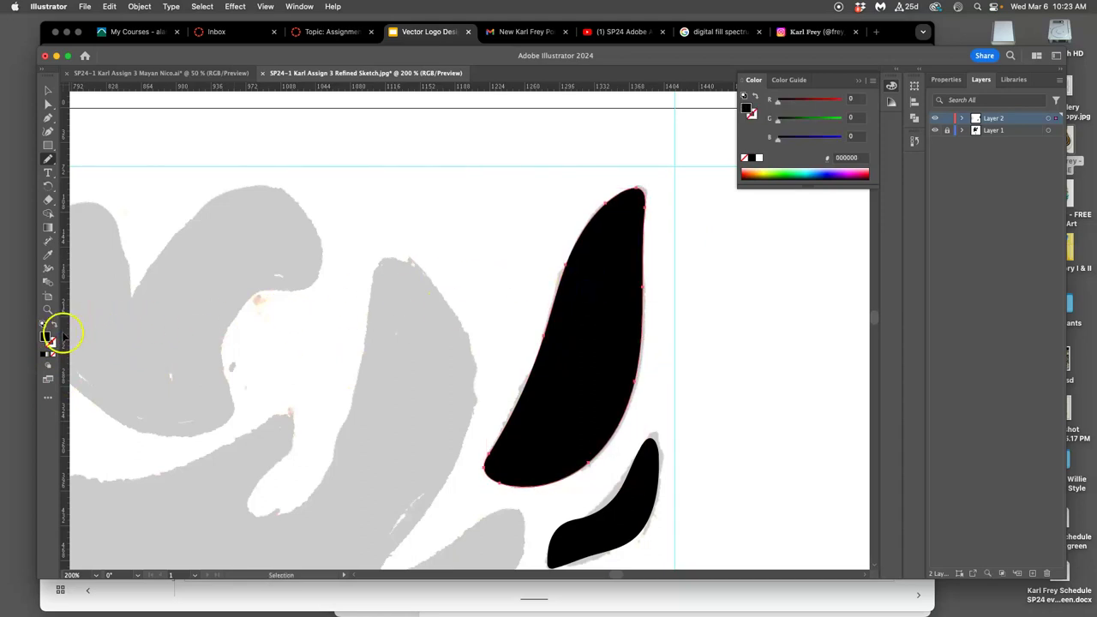
click(55, 325)
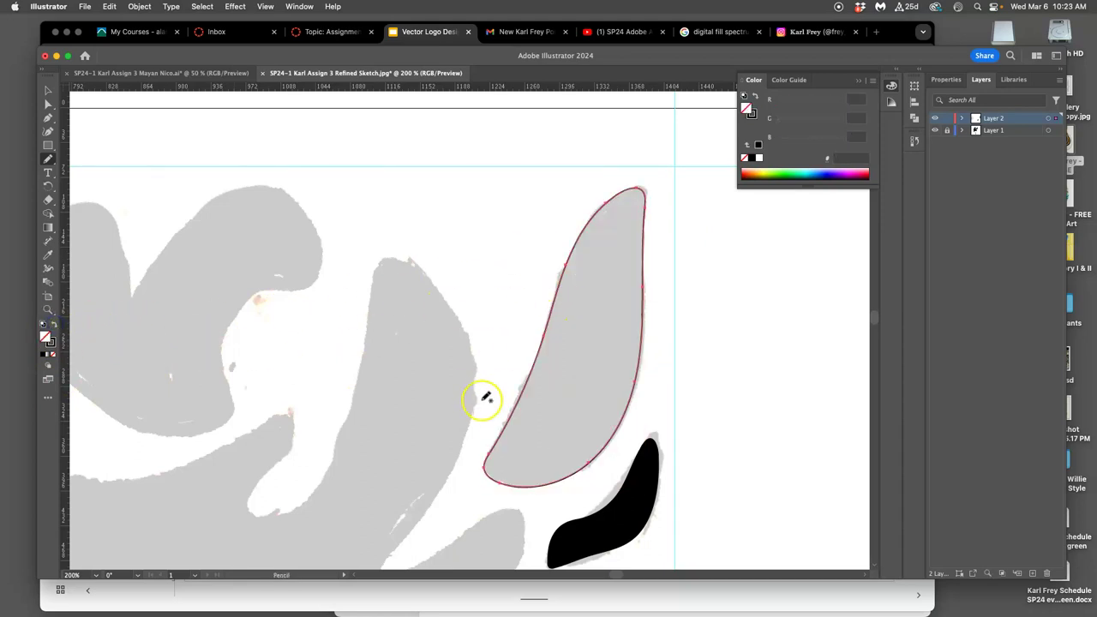
click(53, 325)
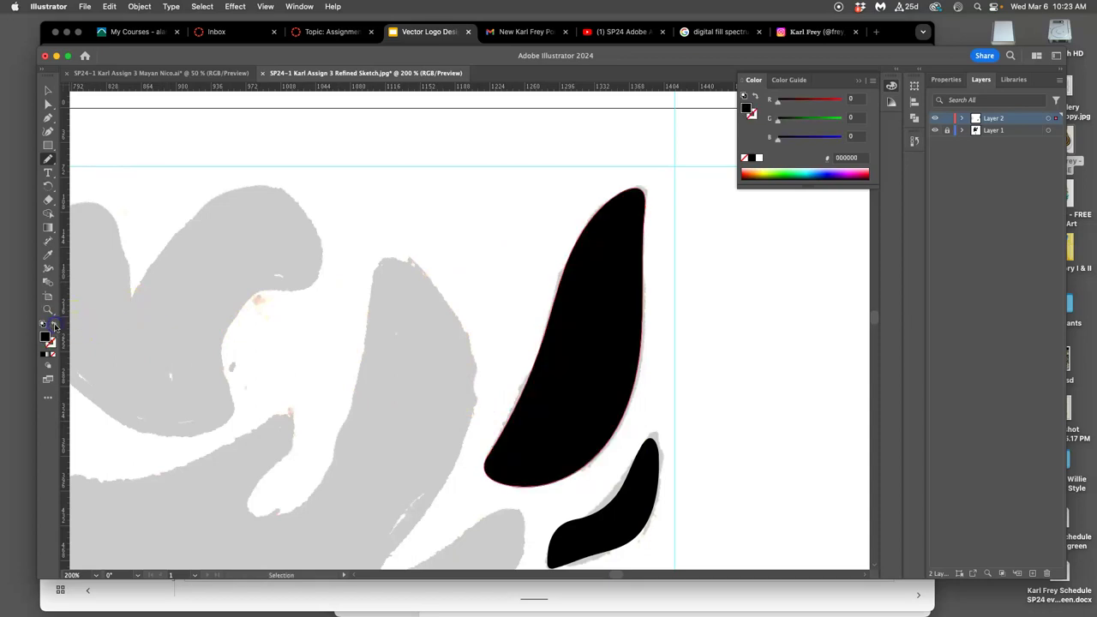
scroll(402, 313, down, 3)
Step: Draw a practice freehand pencil outline on the artboard's empty left side
scroll(433, 310, down, 3)
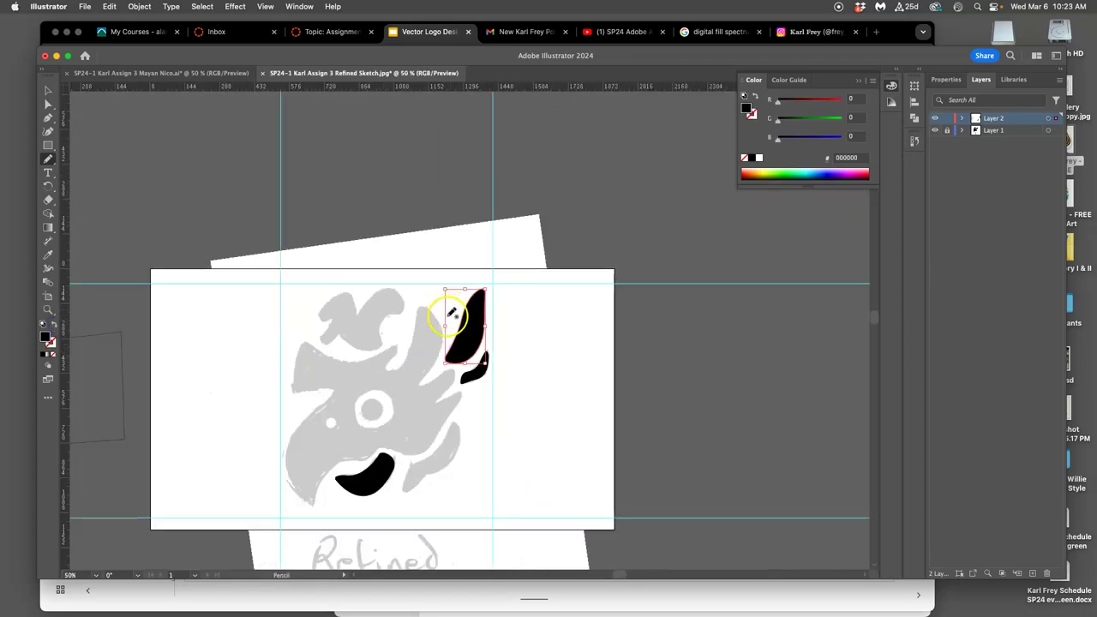
scroll(532, 360, down, 1)
drag(577, 322, 615, 288)
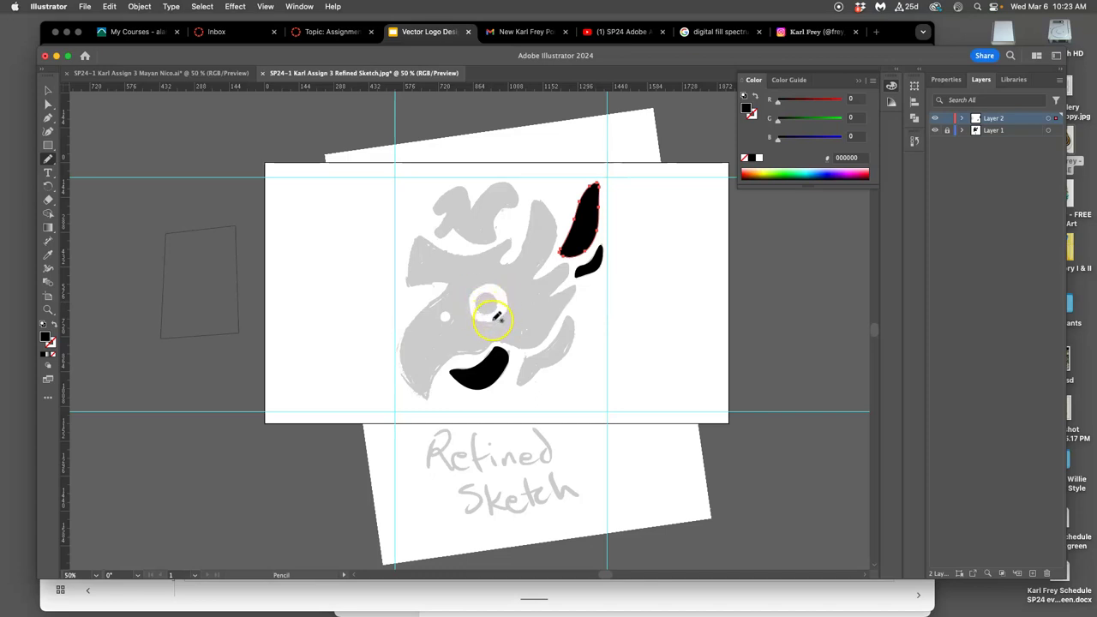
mouse_move(480, 358)
mouse_down()
mouse_move(469, 366)
mouse_move(463, 355)
mouse_up()
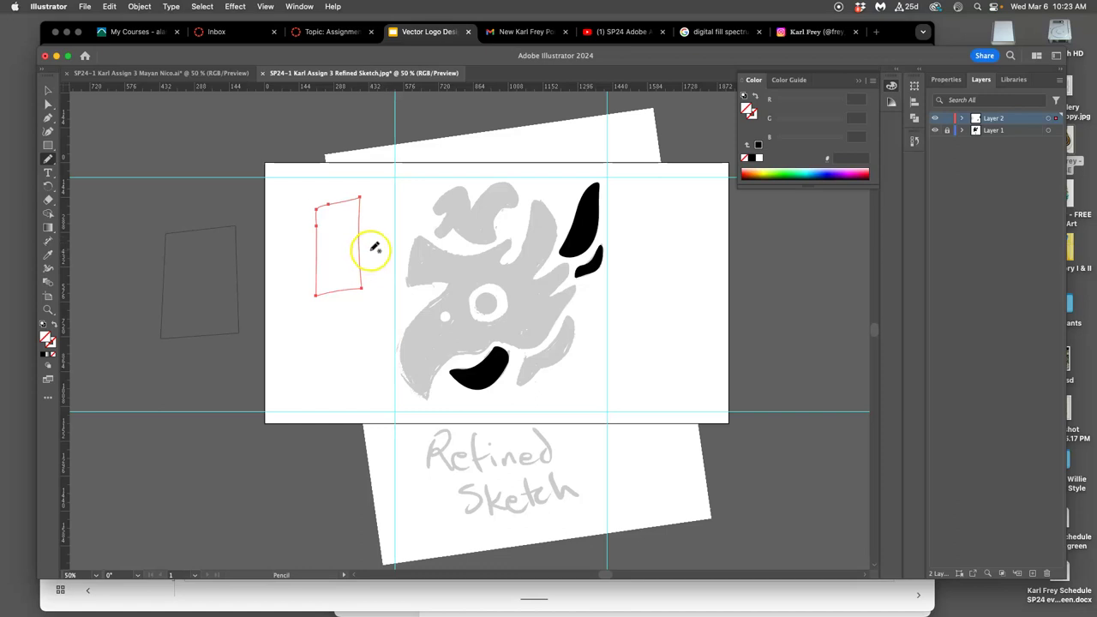
key(super+equal)
key(super+equal)
key(super+equal)
key(super+equal)
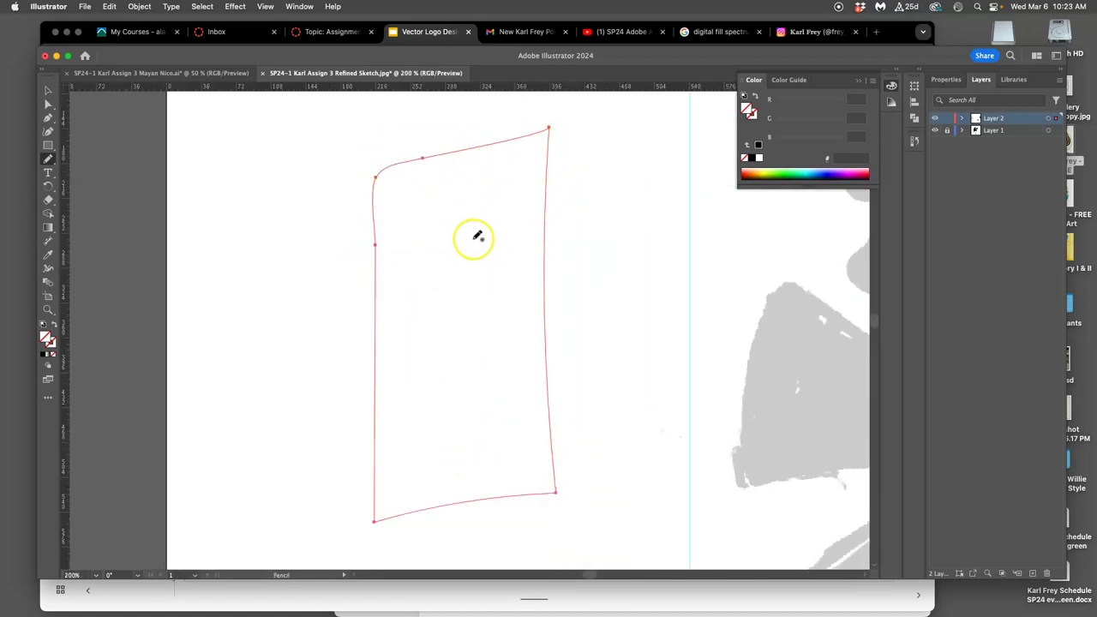
key(super+shift+a)
Step: Draw a closed four-corner Pen outline, then delete its starting anchor
click(48, 117)
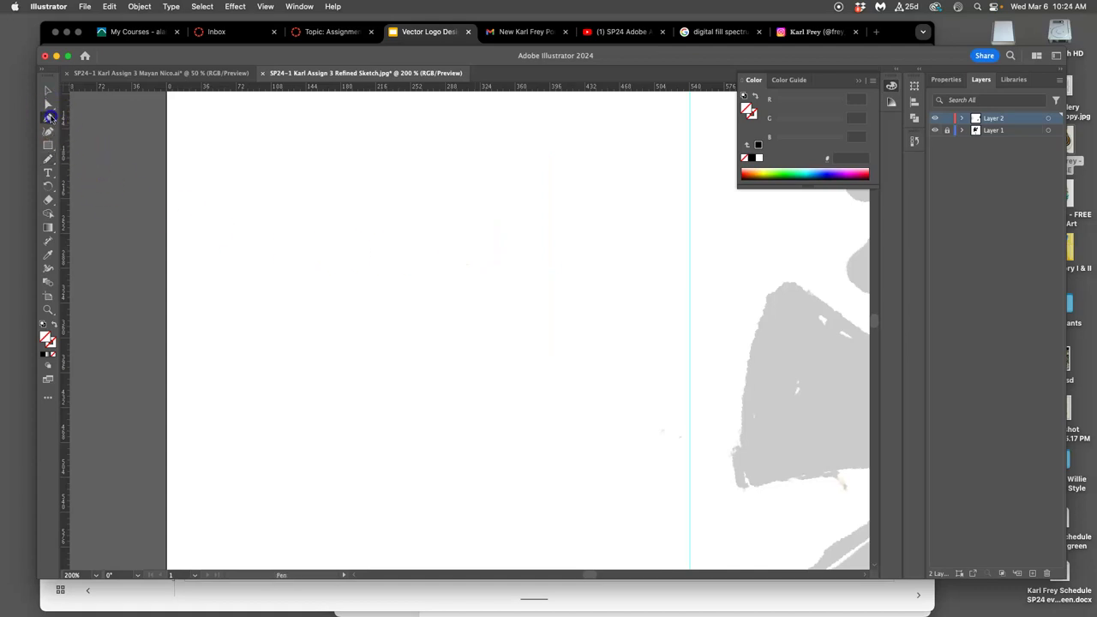
click(353, 181)
click(384, 442)
click(527, 415)
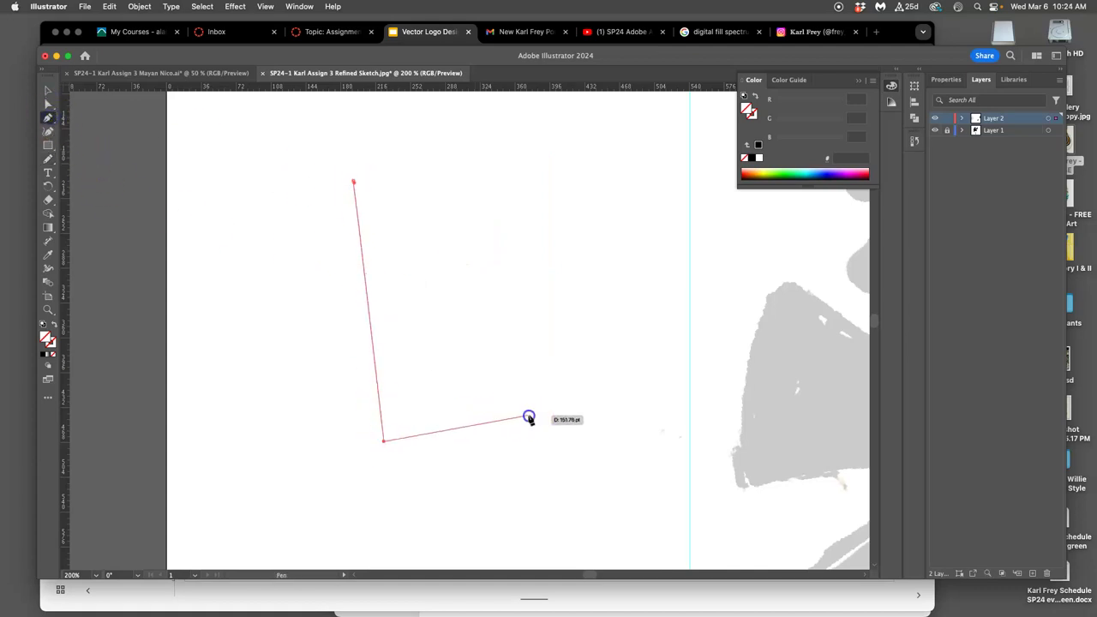
click(486, 160)
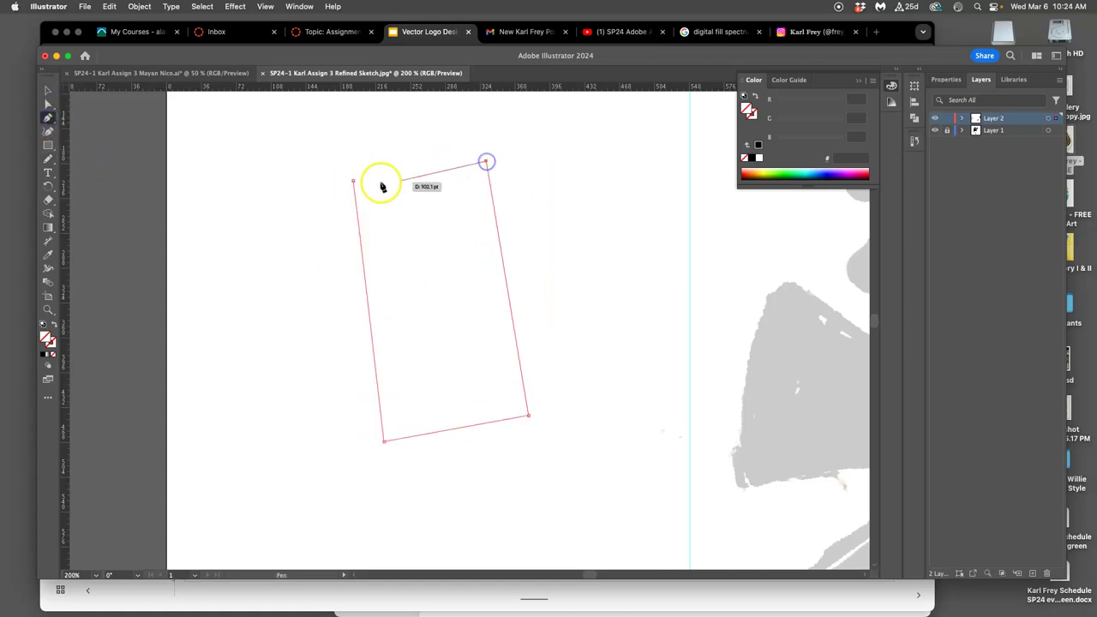
click(354, 181)
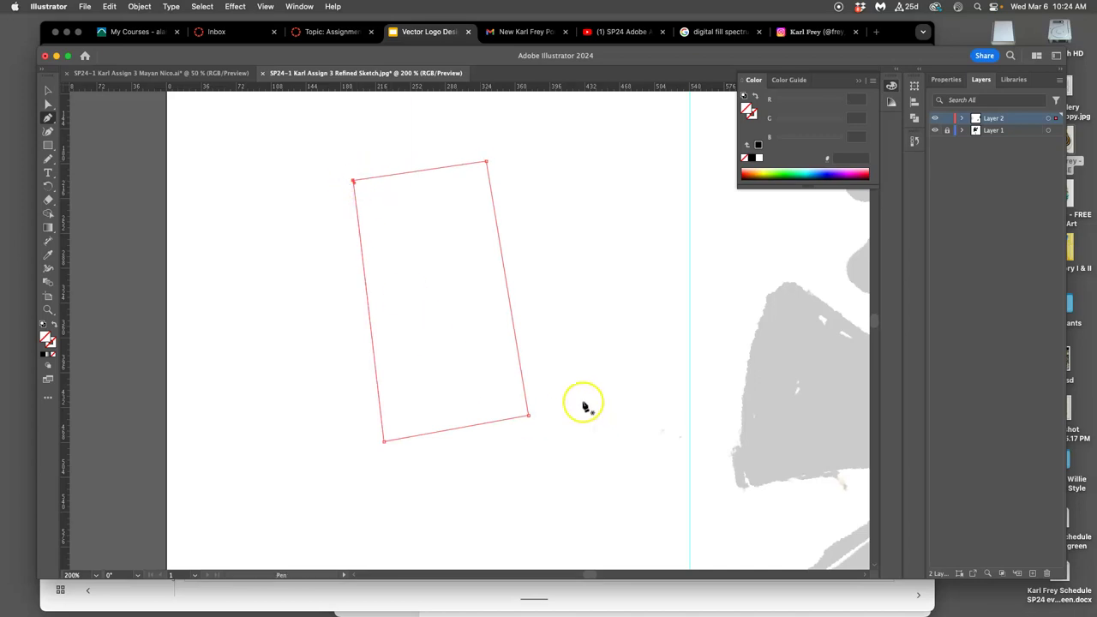
key(BackSpace)
key(BackSpace)
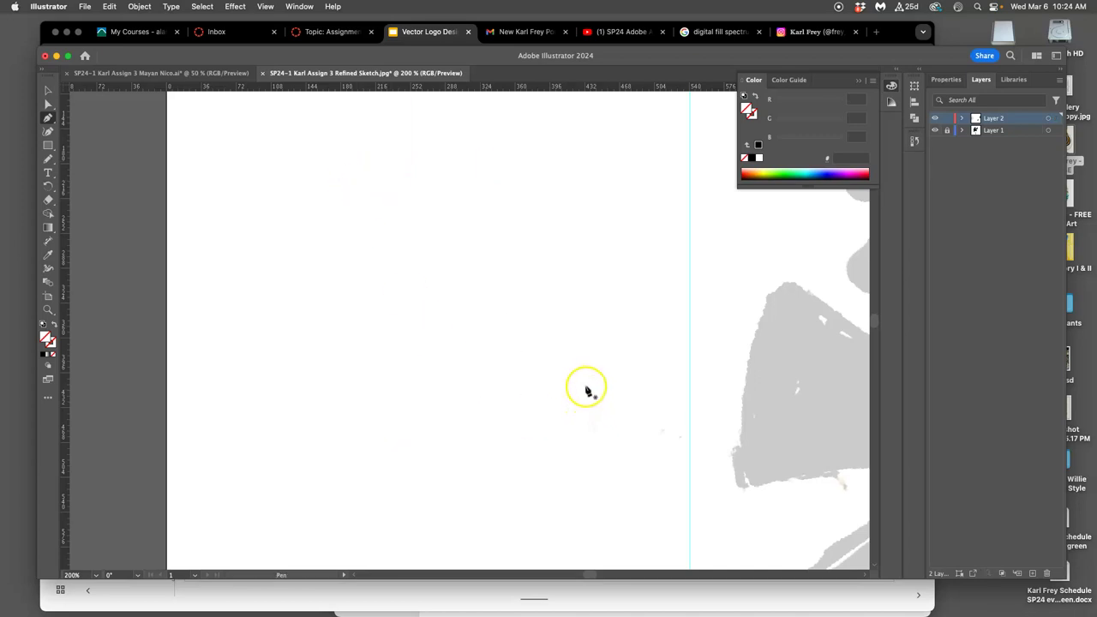
Step: Start a Pen outline at the grey horn stroke's top tip, curving down to its lower-left tip
scroll(588, 390, down, 3)
scroll(588, 390, down, 3)
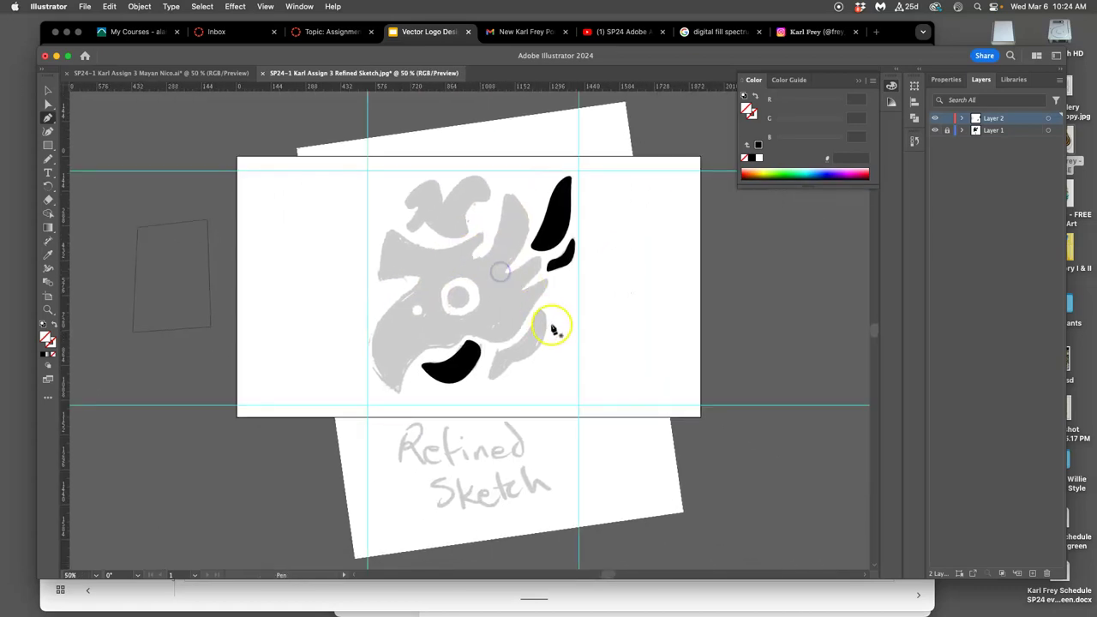
scroll(551, 323, up, 2)
scroll(558, 318, up, 2)
scroll(569, 328, up, 2)
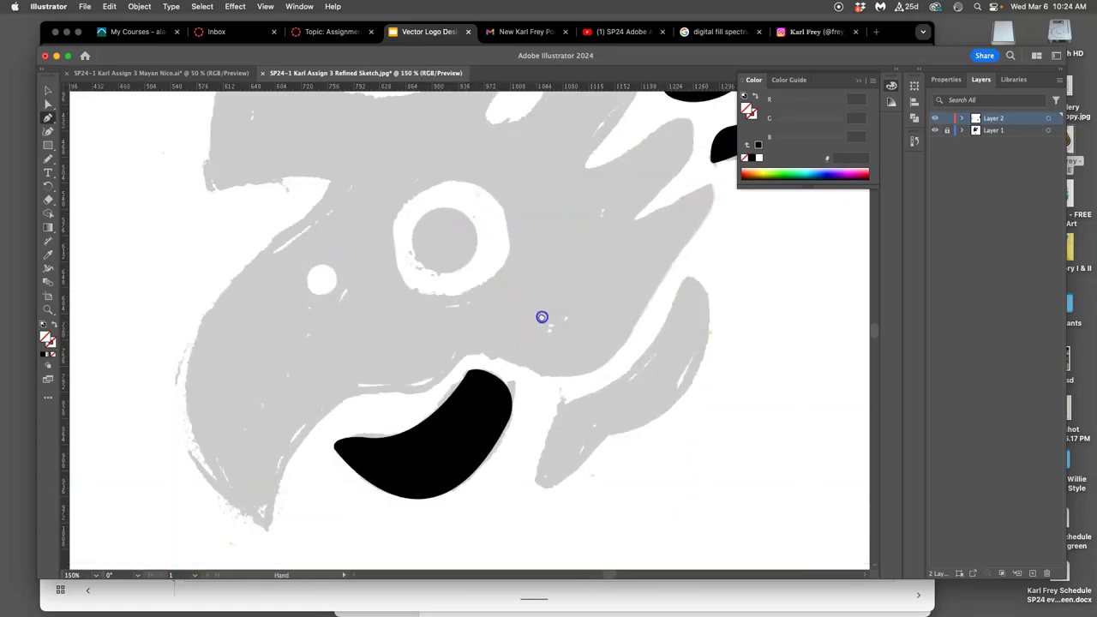
scroll(542, 316, down, 3)
scroll(541, 317, right, 3)
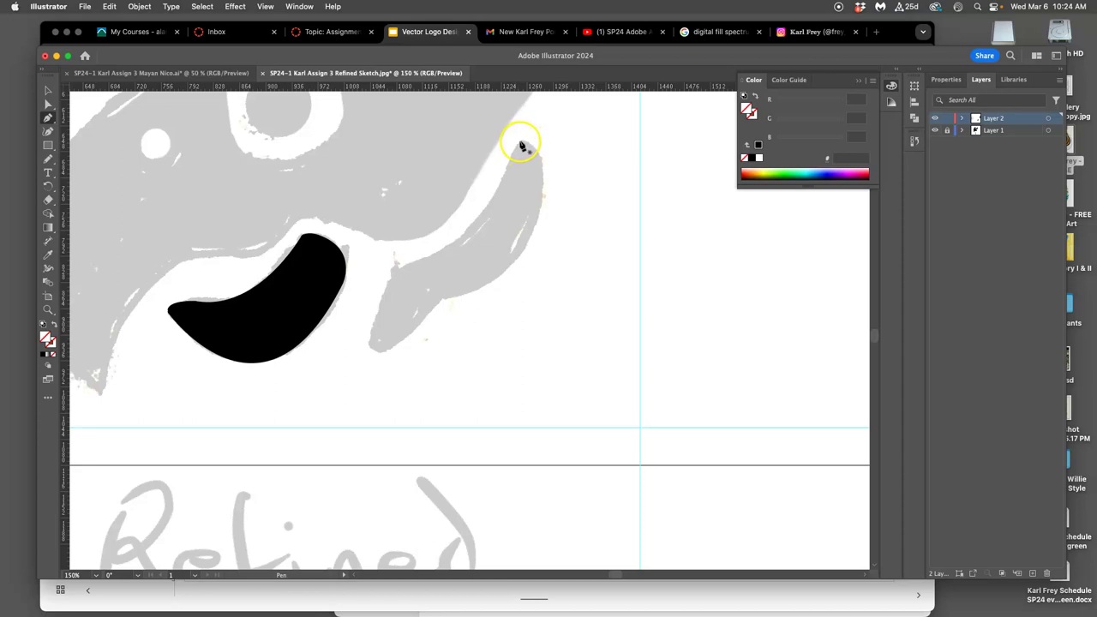
click(519, 142)
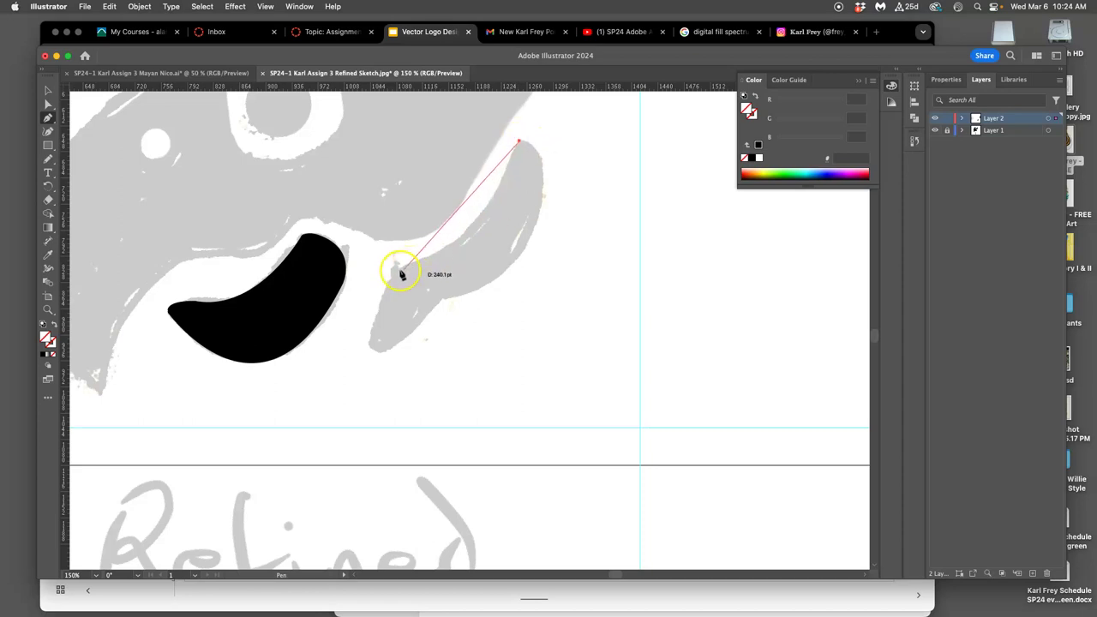
mouse_move(402, 268)
mouse_down()
mouse_move(306, 309)
mouse_move(311, 296)
mouse_up()
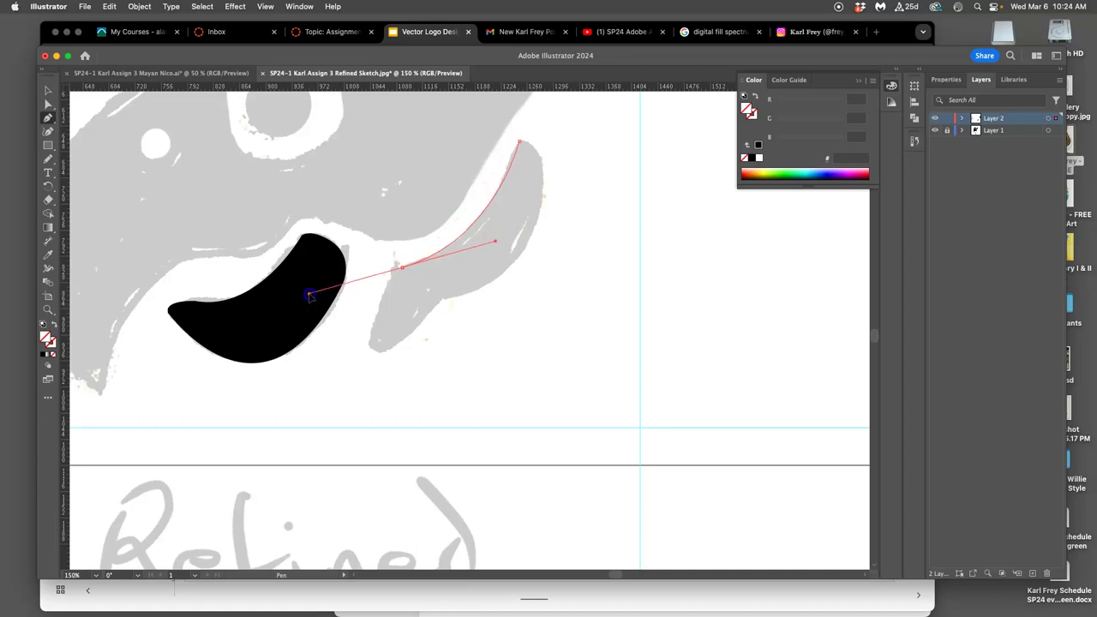
click(402, 270)
drag(387, 289, 368, 347)
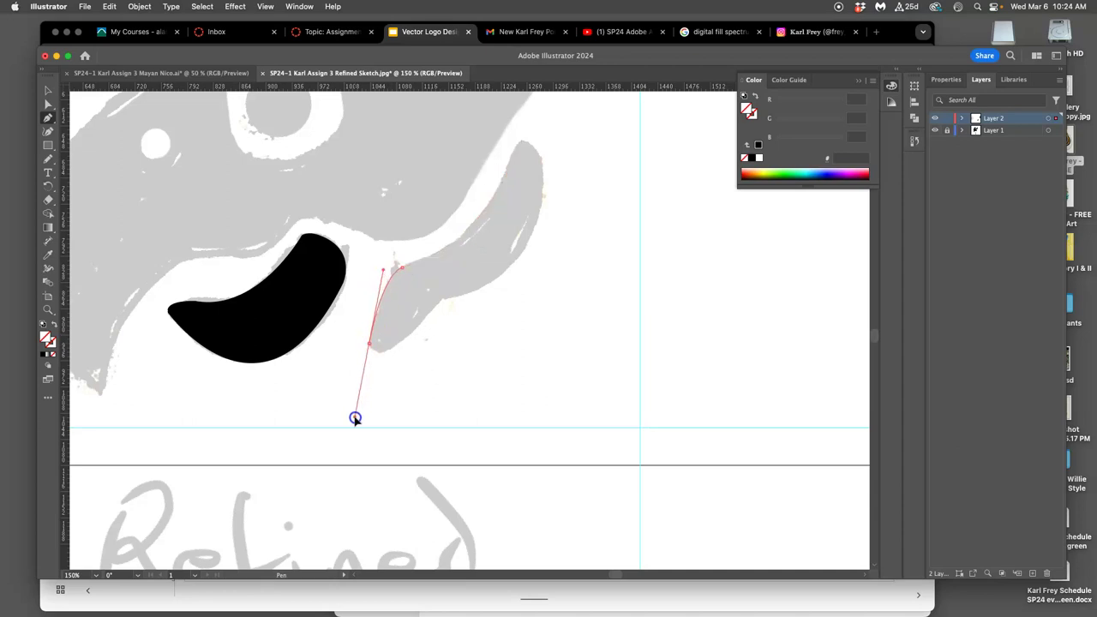
click(369, 345)
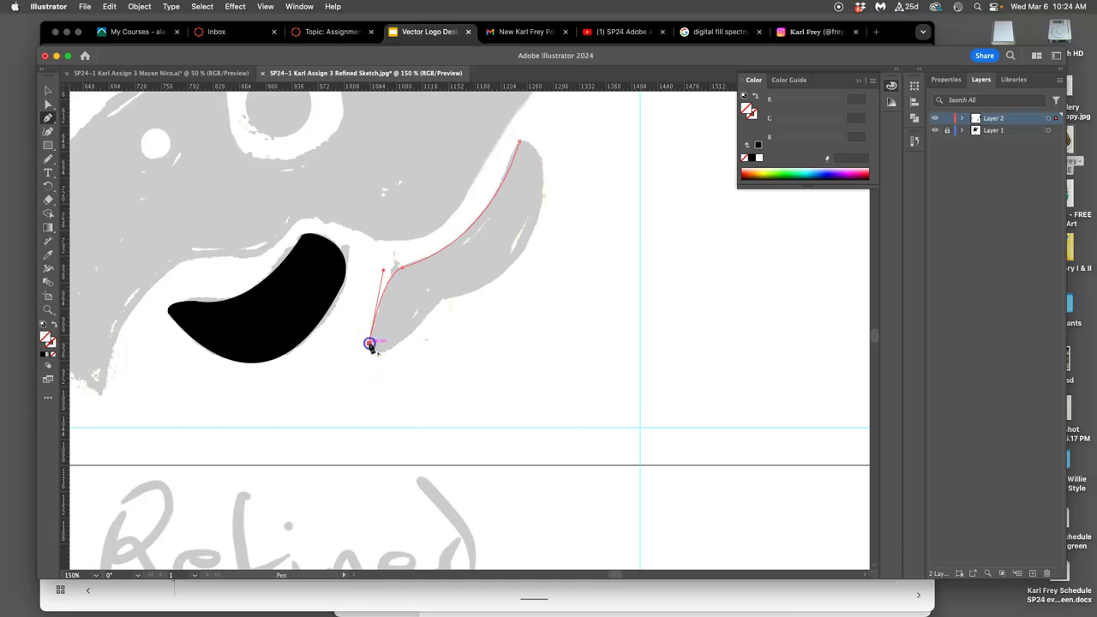
Step: Round the lower tip, curve back along the lower edge, and close the outline at the top
mouse_move(369, 345)
mouse_down()
mouse_move(390, 401)
mouse_move(398, 344)
mouse_up()
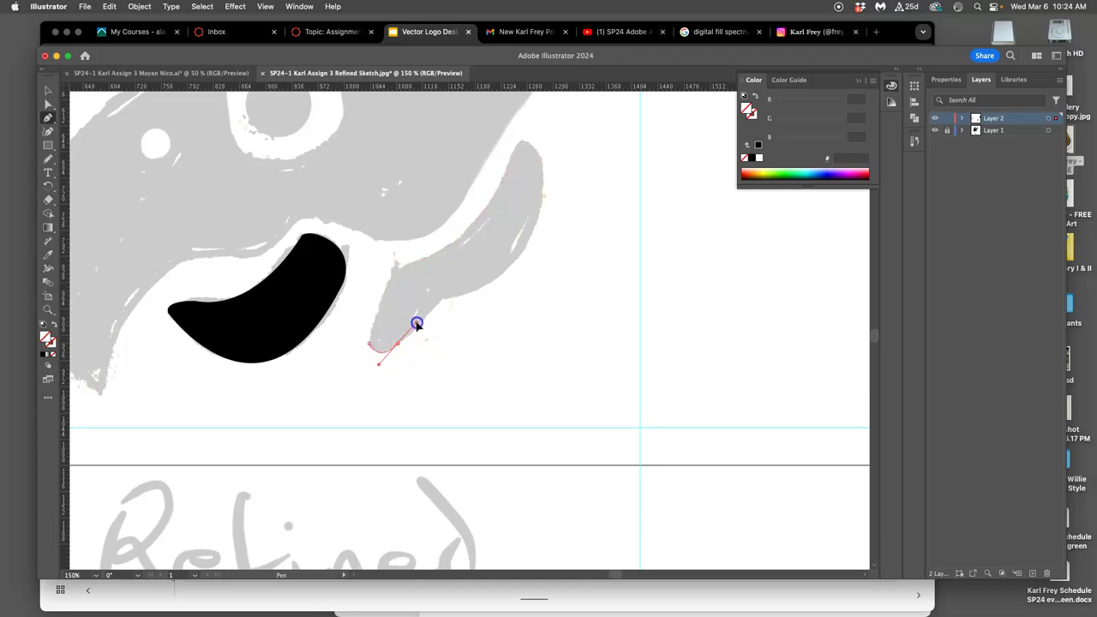
drag(397, 344, 441, 301)
mouse_move(451, 288)
mouse_down()
mouse_move(444, 306)
mouse_move(543, 162)
mouse_up()
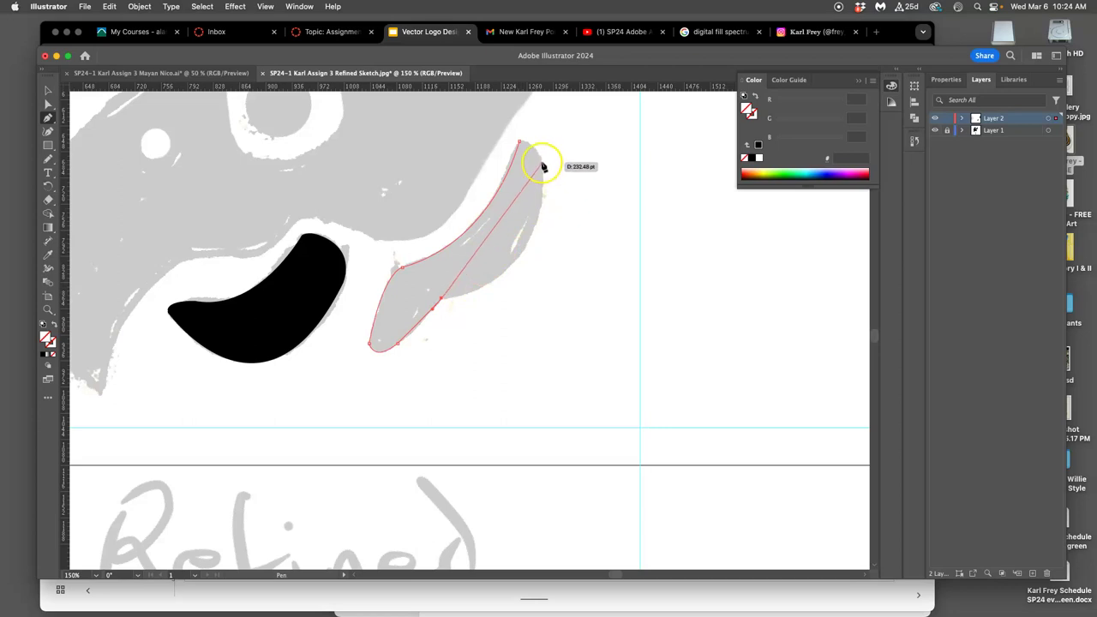
click(542, 162)
mouse_move(550, 136)
mouse_down()
mouse_move(533, 178)
mouse_move(568, 124)
mouse_move(530, 173)
mouse_move(531, 151)
mouse_up()
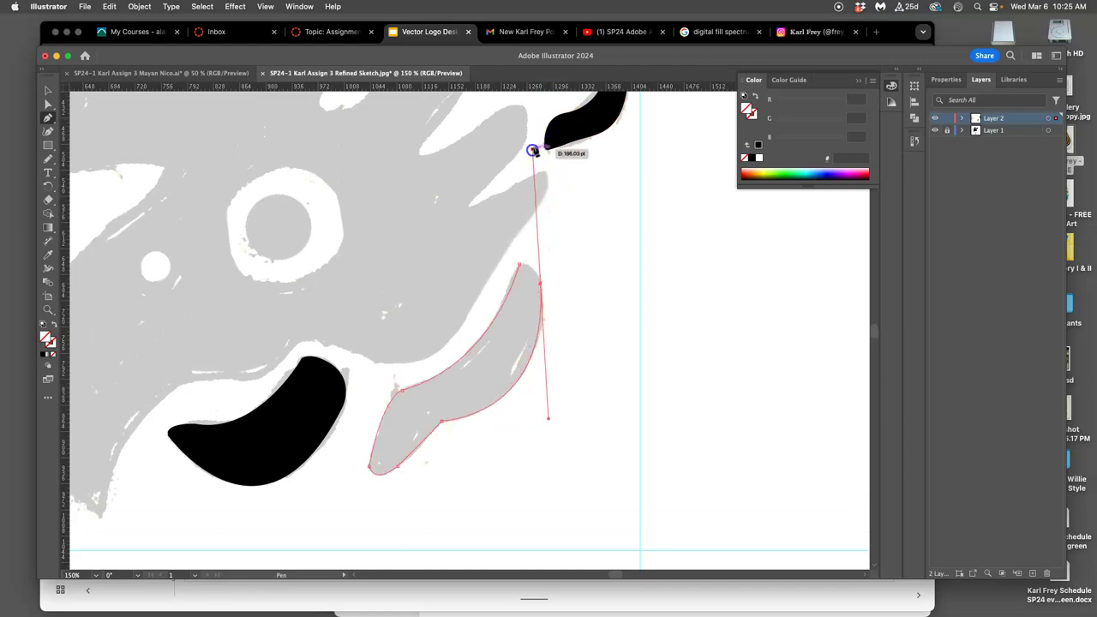
click(540, 283)
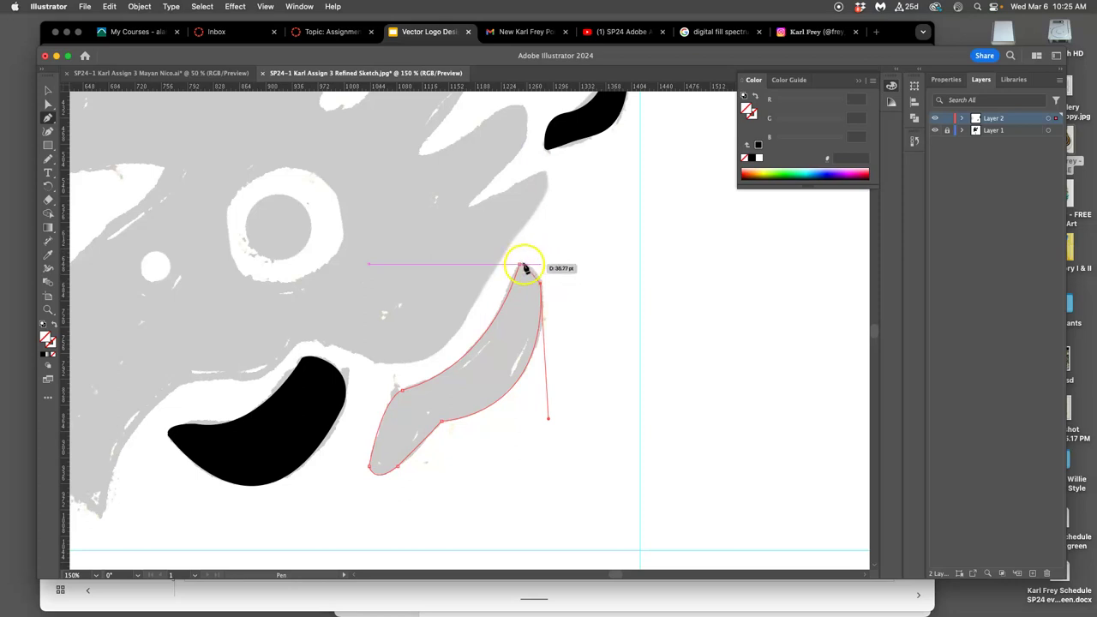
click(524, 267)
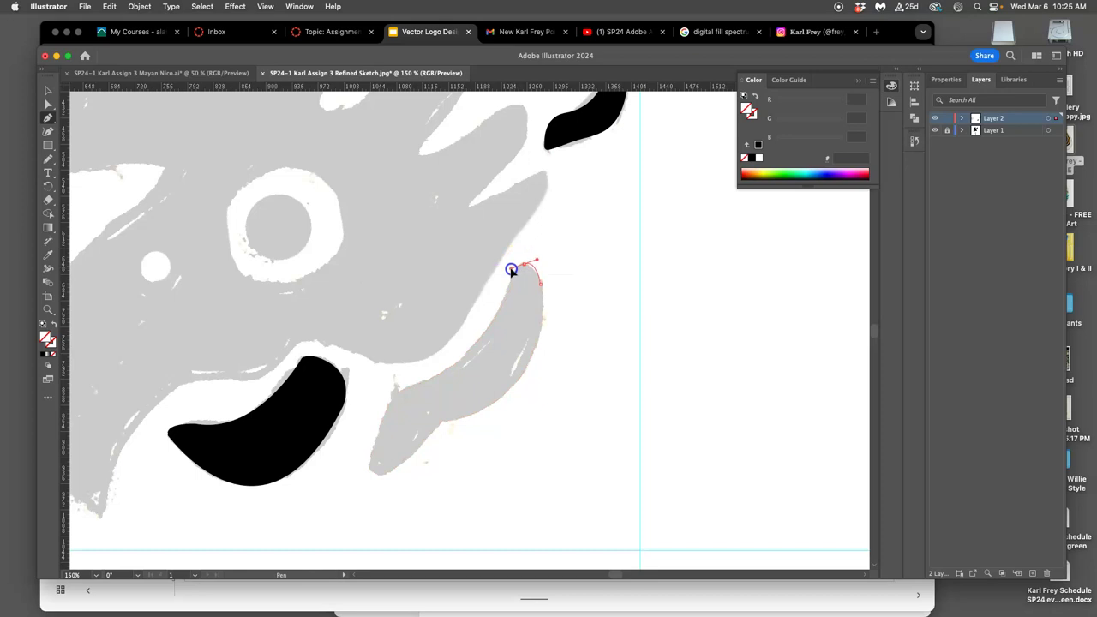
drag(511, 263, 523, 266)
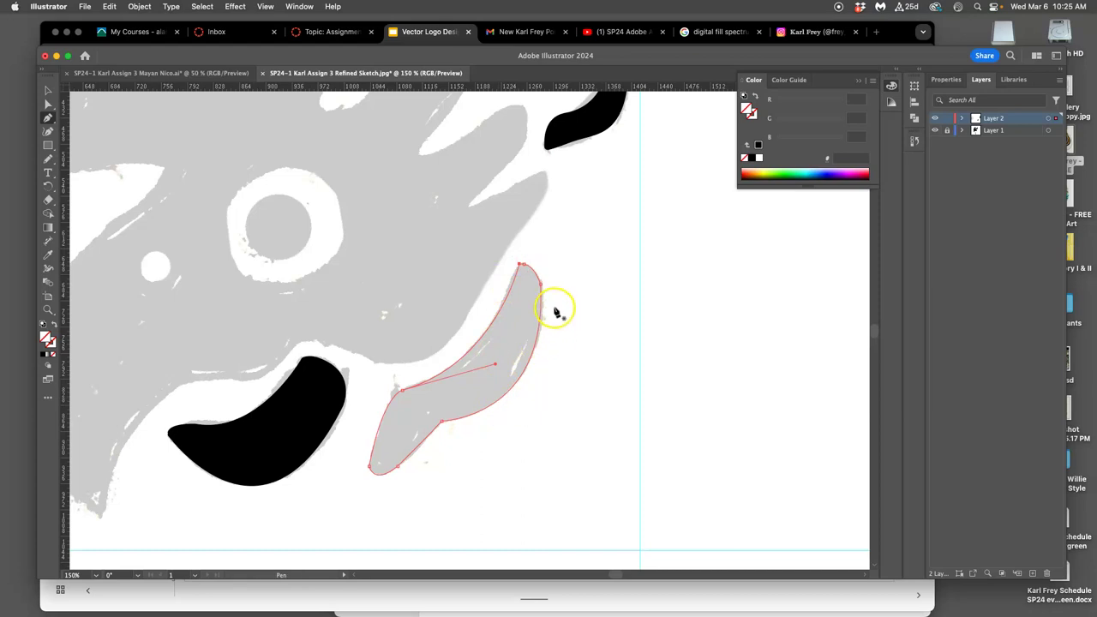
key(super+equal)
key(super+equal)
key(super+equal)
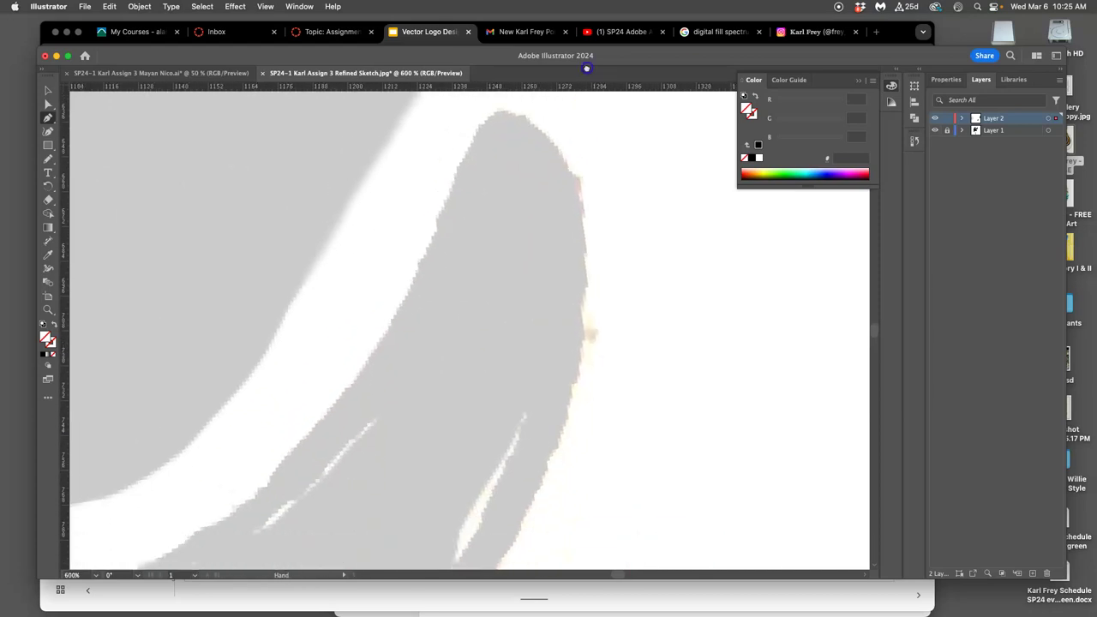
Step: Fill the traced horn shape black and round off the sharp bend on its lower edge
click(44, 353)
scroll(638, 283, up, 3)
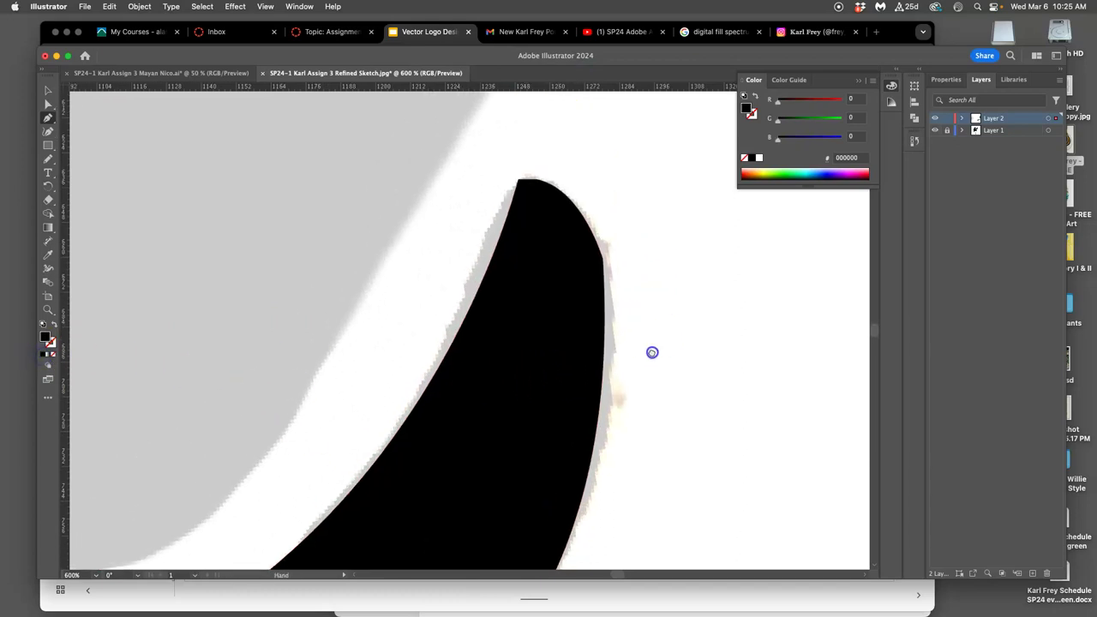
click(48, 105)
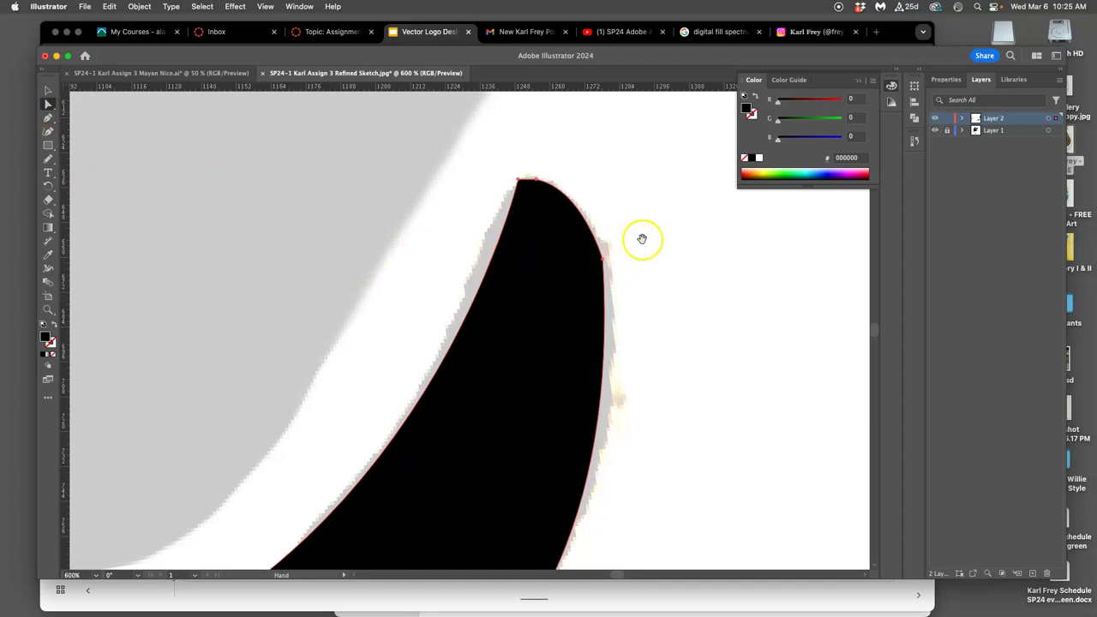
drag(641, 237, 666, 97)
drag(656, 199, 549, 265)
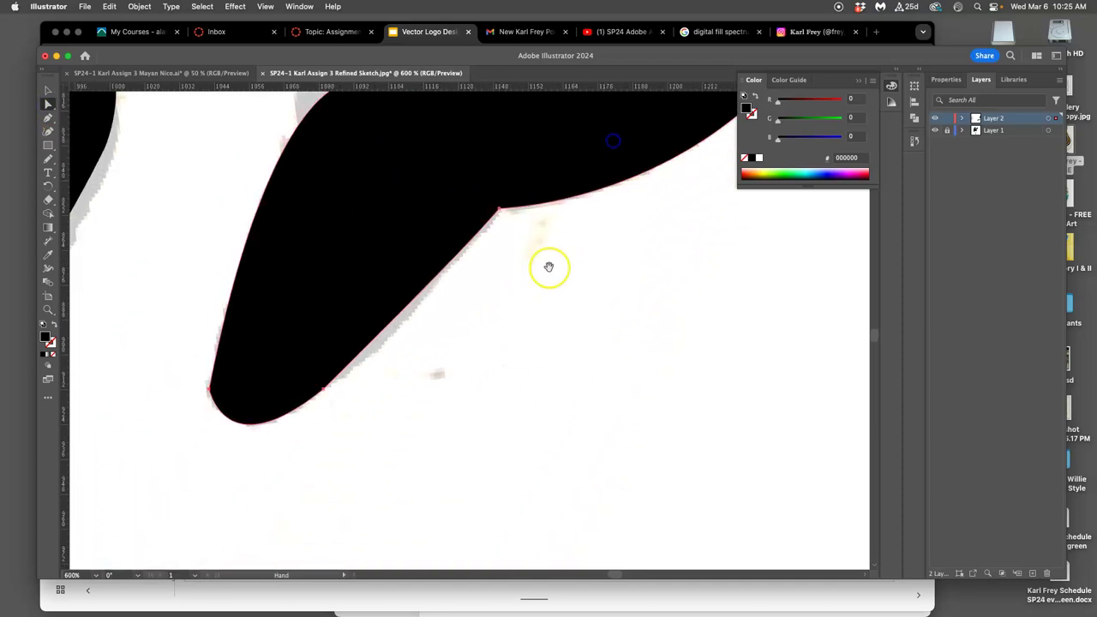
click(488, 248)
drag(488, 248, 546, 353)
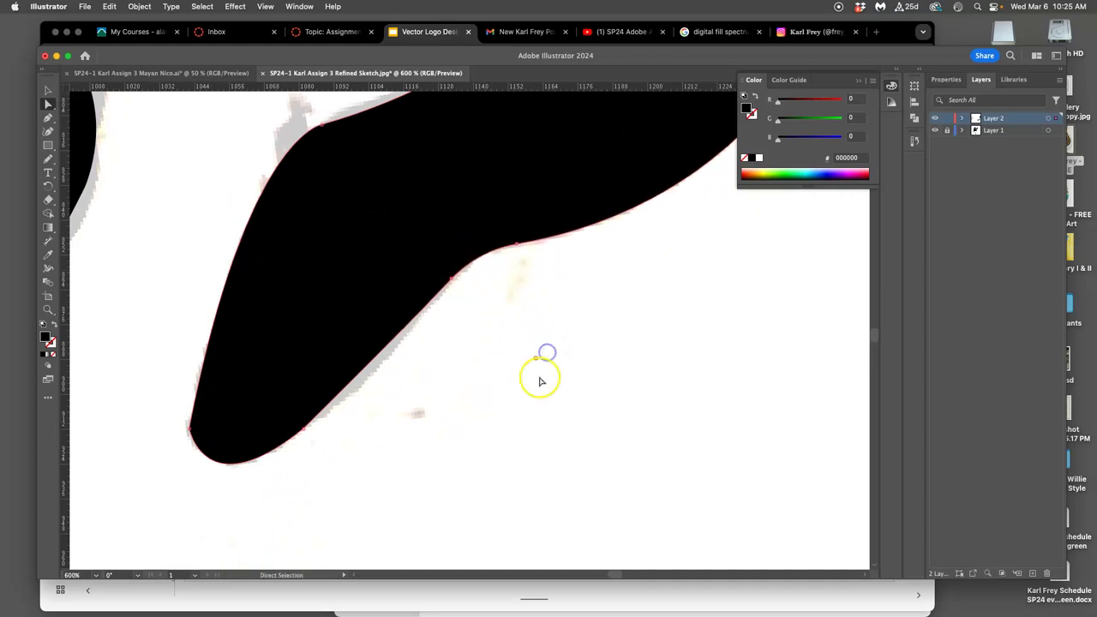
Step: Adjust the lower-left point and round the top tip to about 5.68 pt radius
drag(190, 429, 225, 426)
mouse_move(475, 303)
mouse_down()
mouse_move(470, 384)
mouse_move(460, 384)
mouse_move(536, 286)
mouse_move(426, 403)
mouse_move(499, 276)
mouse_move(394, 361)
mouse_up()
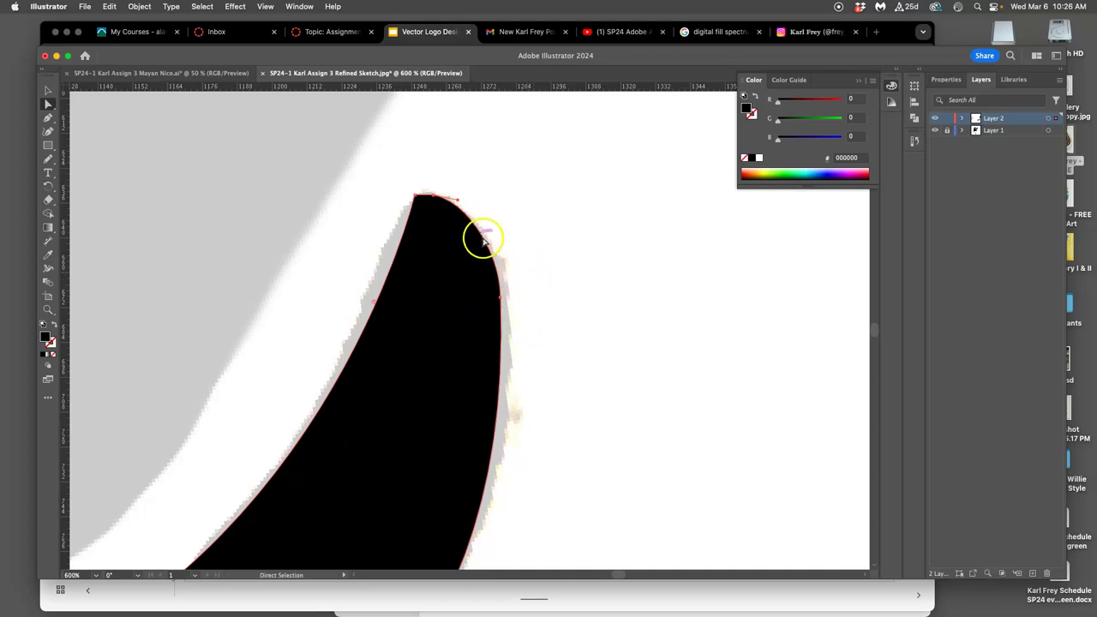
drag(433, 195, 415, 196)
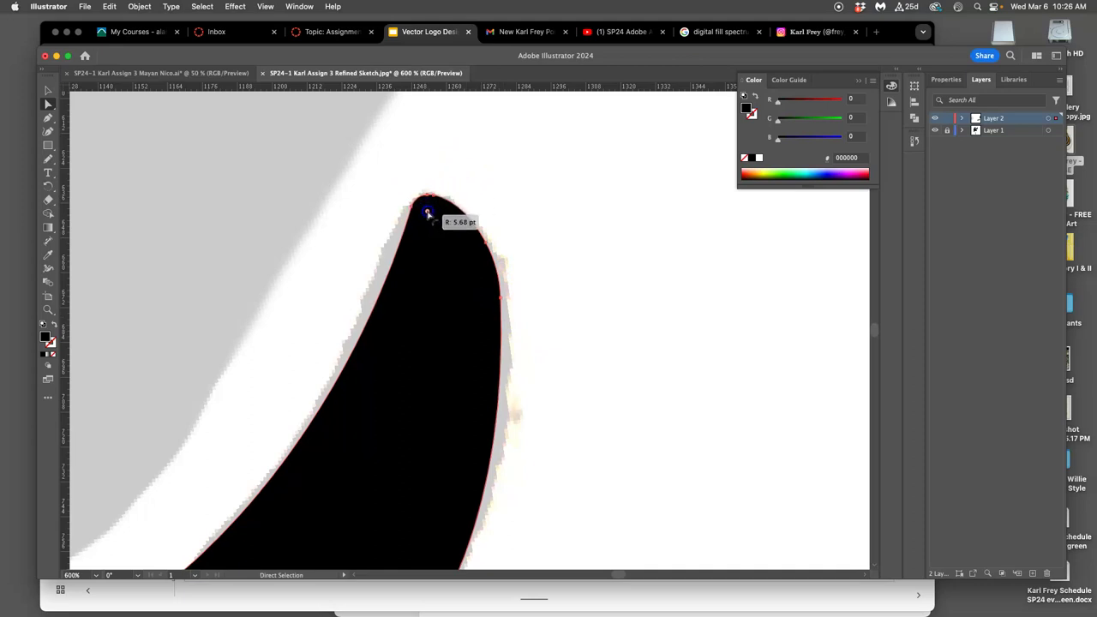
click(555, 201)
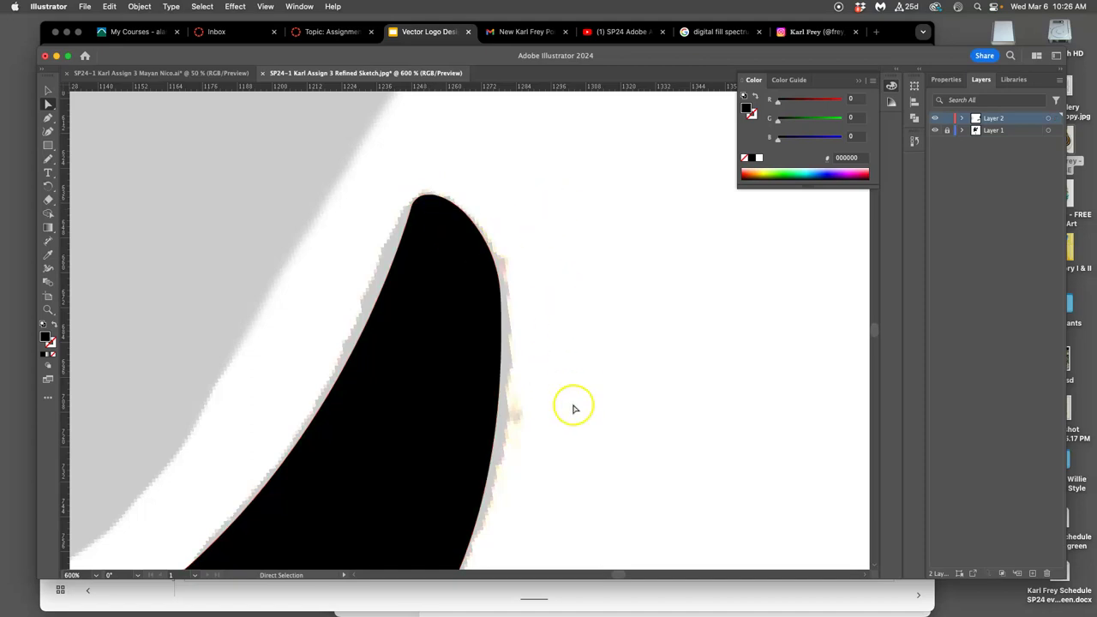
key(super+minus)
key(super+minus)
key(super+minus)
key(super+minus)
key(super+minus)
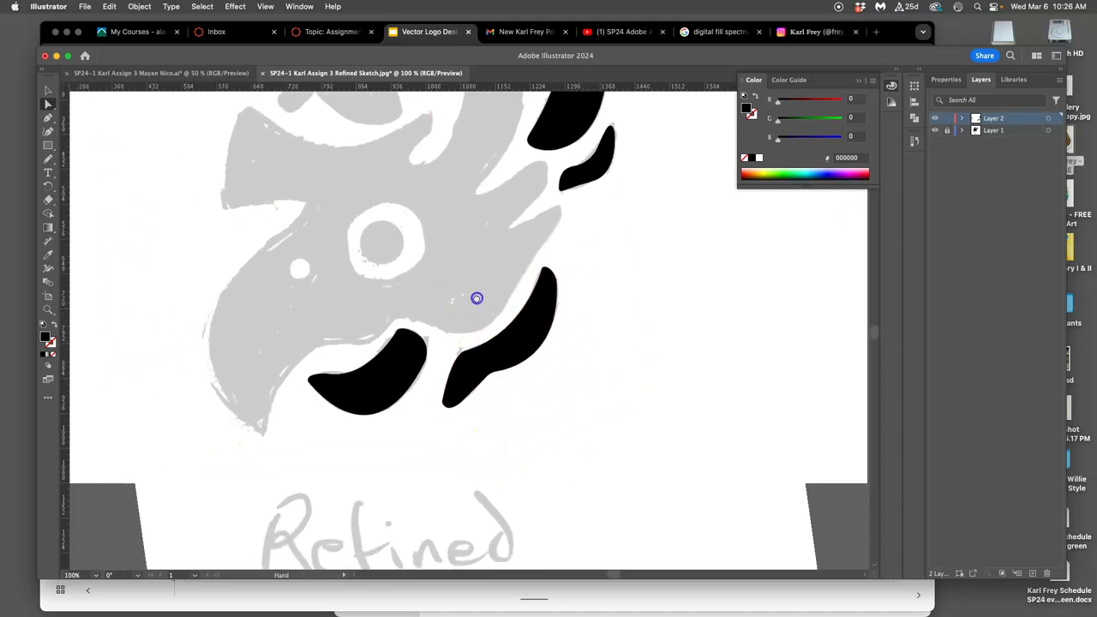
Step: Select the lower-left black shape and remove its fill to reveal the sketch beneath
drag(373, 339, 500, 304)
key(super+equal)
key(super+equal)
key(a)
click(423, 386)
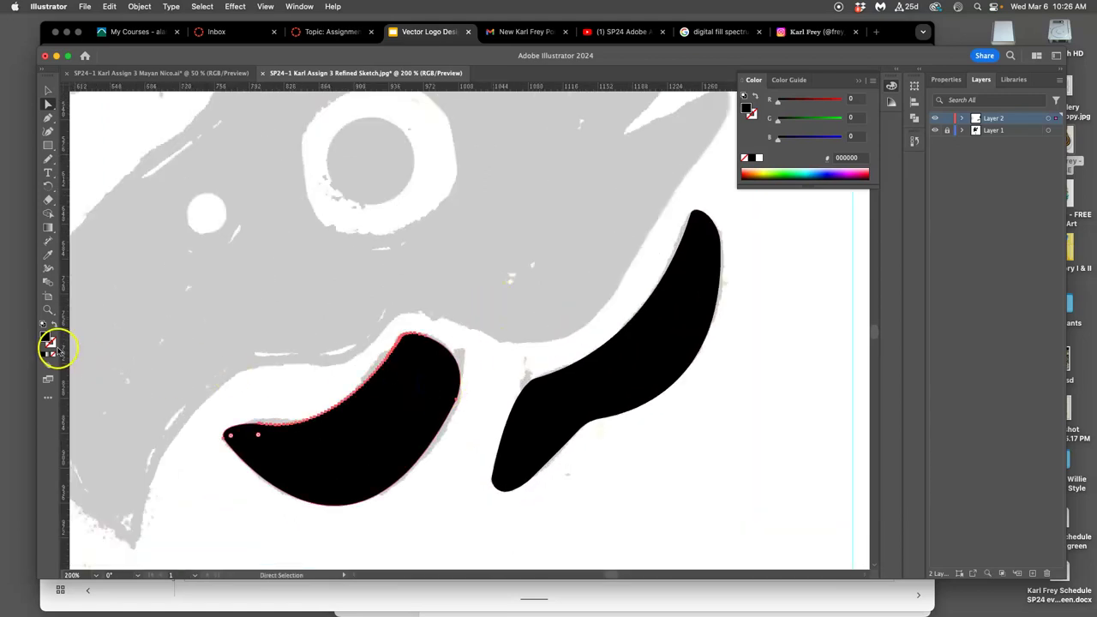
click(53, 327)
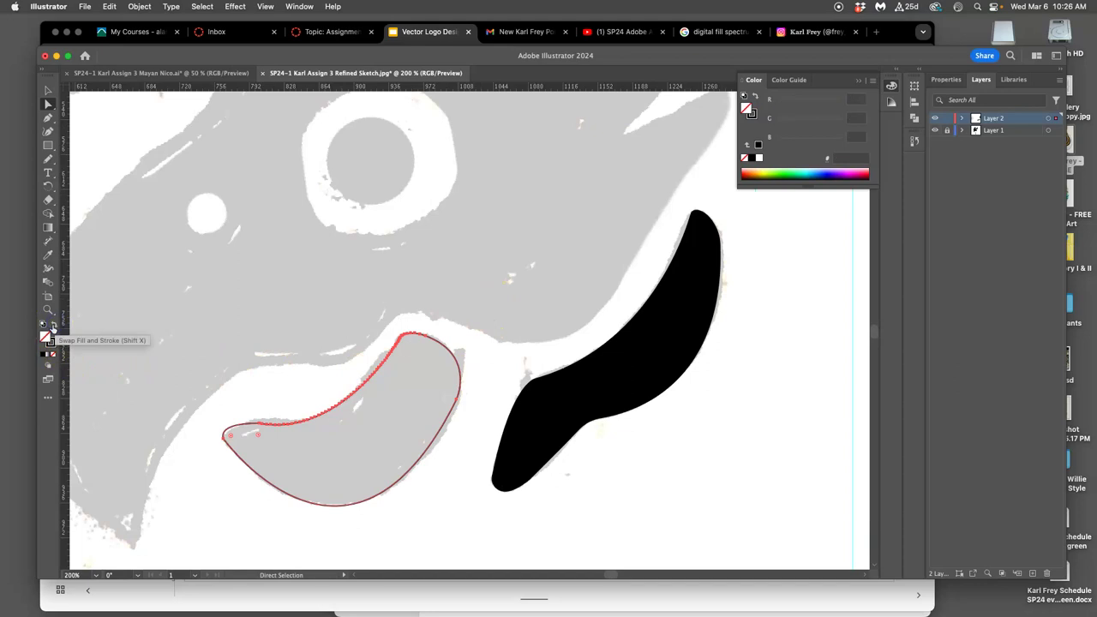
click(307, 375)
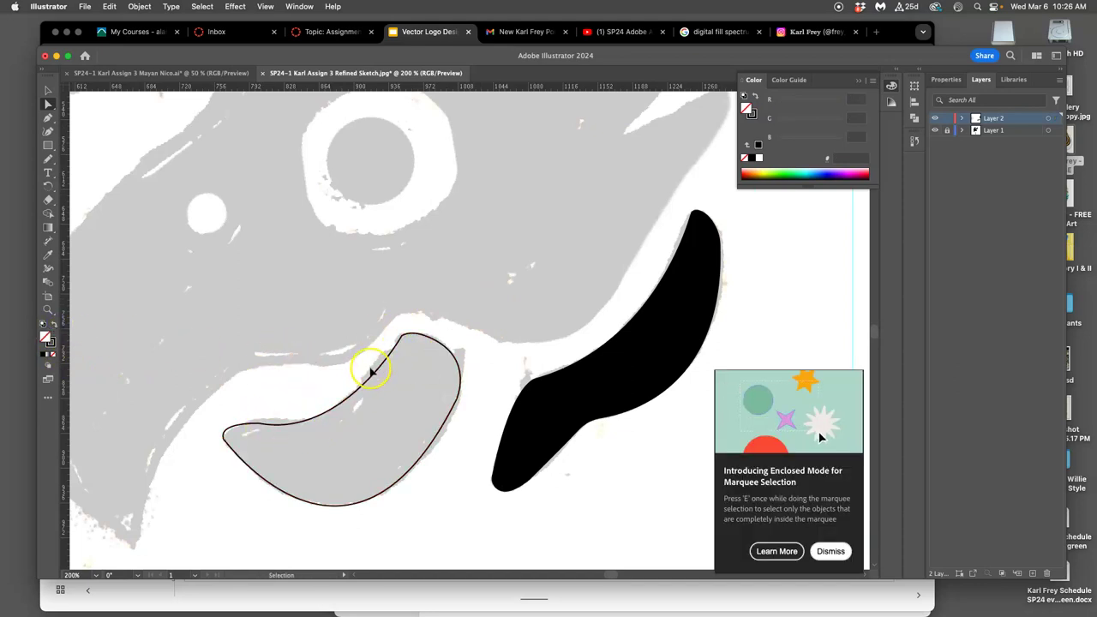
Step: Redraw the shape's top edge with the Pencil so it follows the sketch
key(super+equal)
key(super+equal)
key(super+equal)
key(super+equal)
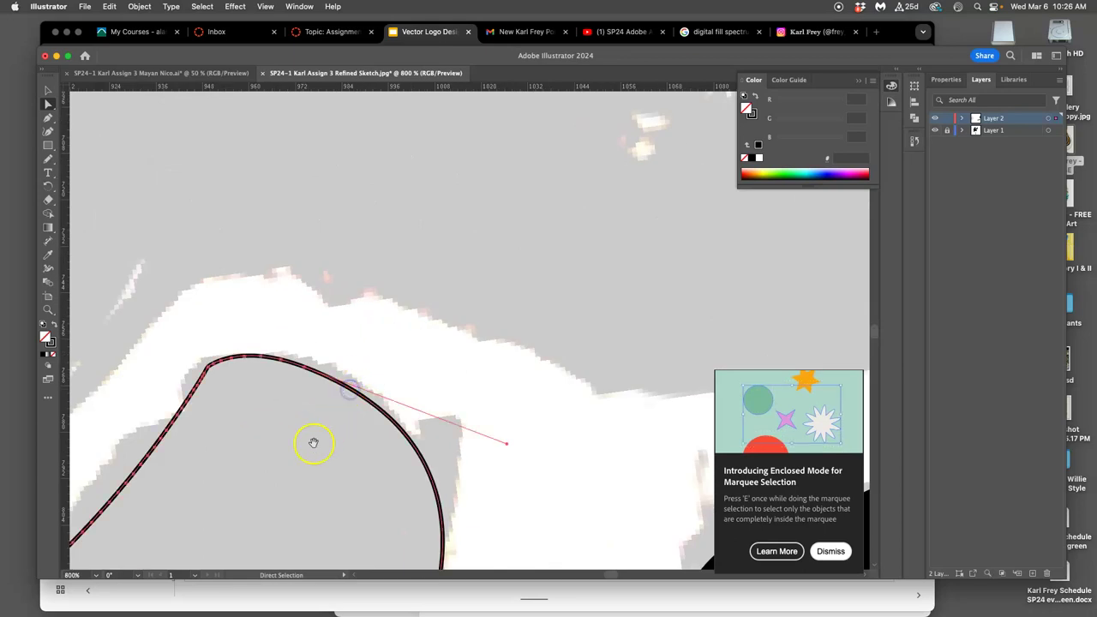
drag(313, 442, 485, 311)
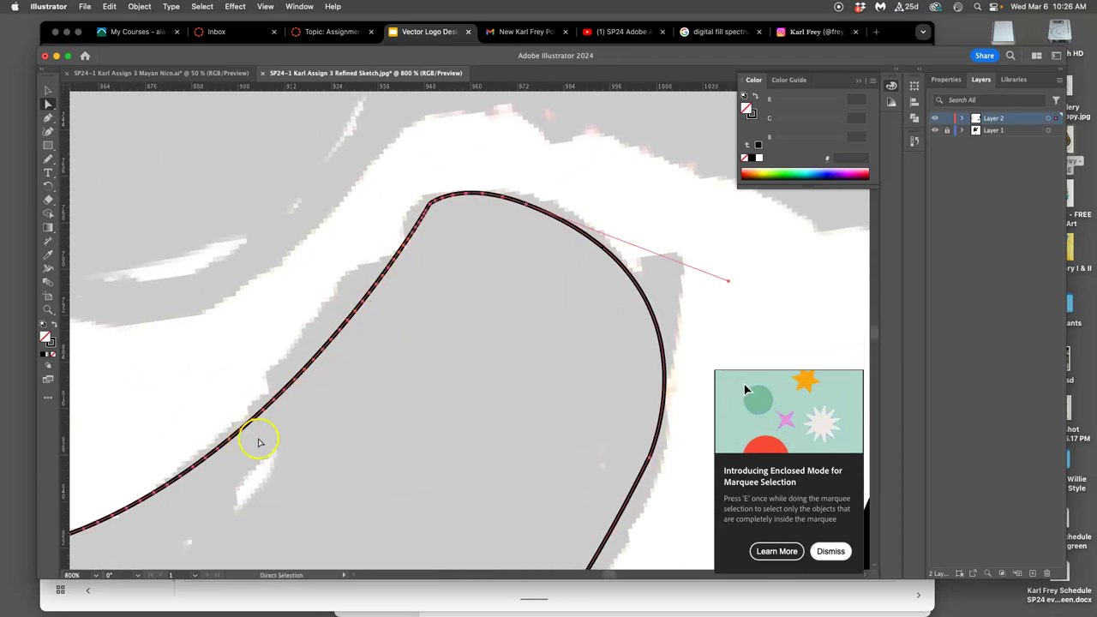
click(48, 158)
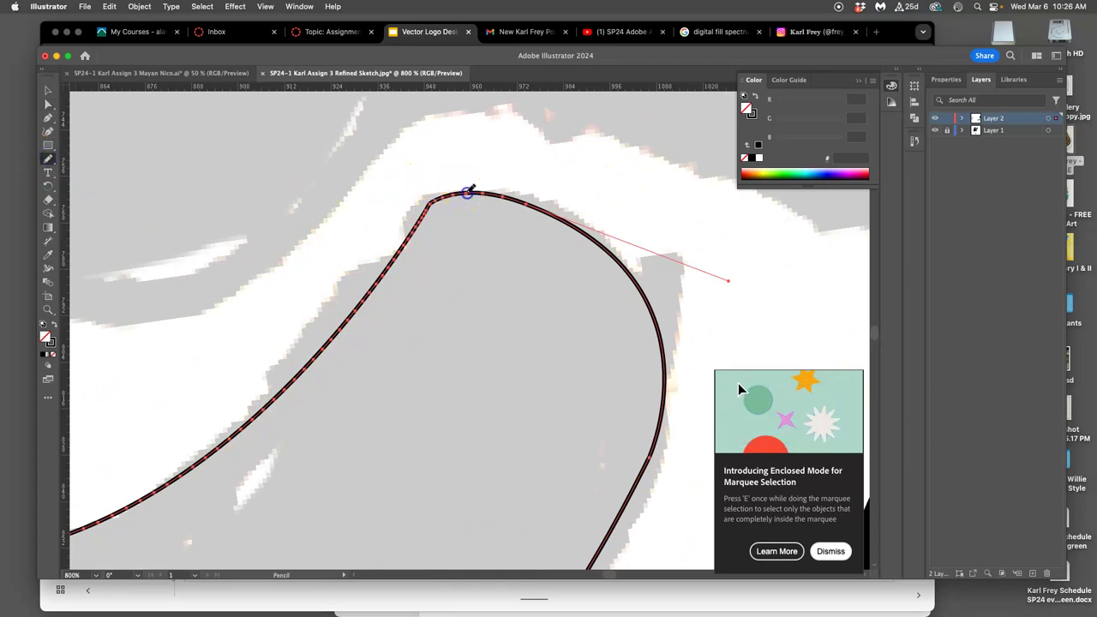
click(365, 379)
drag(360, 339, 413, 231)
drag(480, 190, 377, 300)
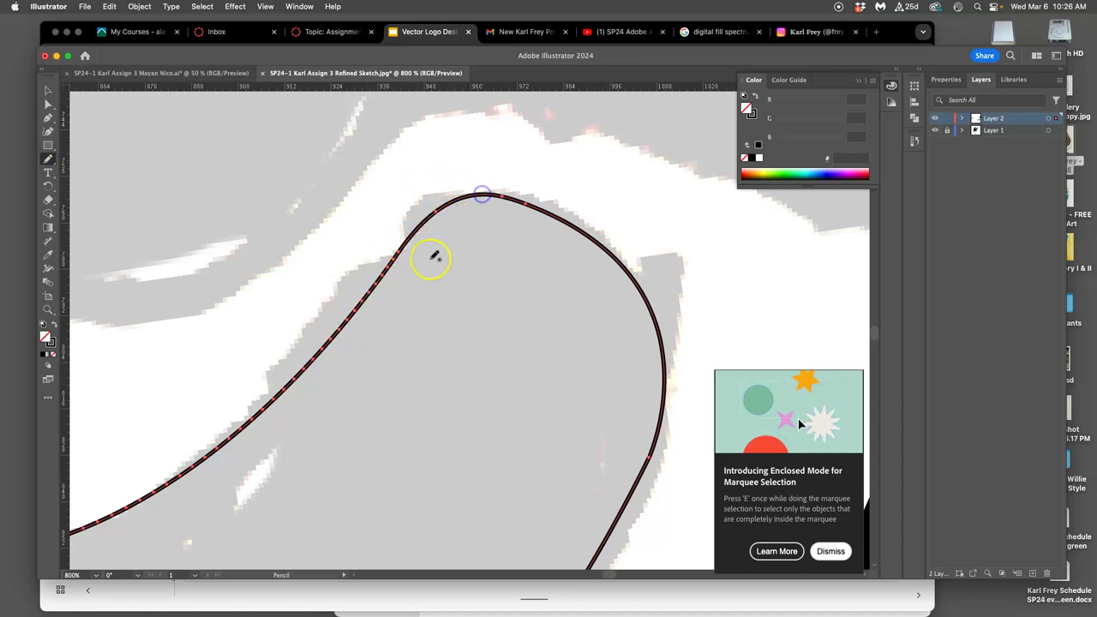
mouse_move(561, 244)
mouse_down()
mouse_move(392, 268)
mouse_move(444, 225)
mouse_move(552, 215)
mouse_up()
mouse_move(466, 451)
mouse_down()
mouse_move(464, 355)
mouse_move(668, 183)
mouse_up()
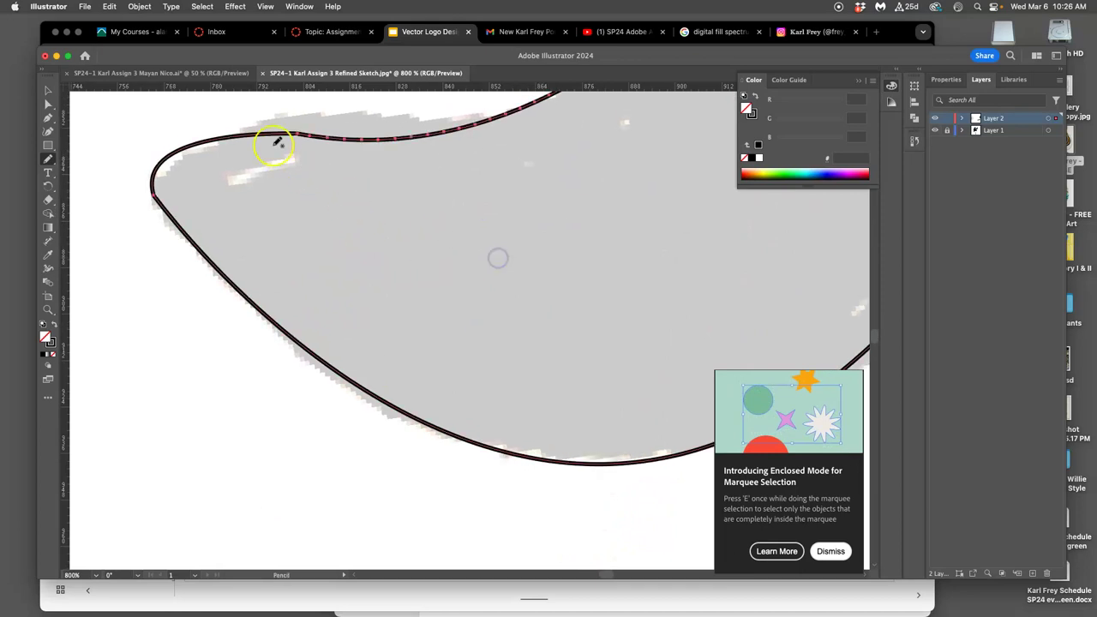
drag(278, 133, 343, 137)
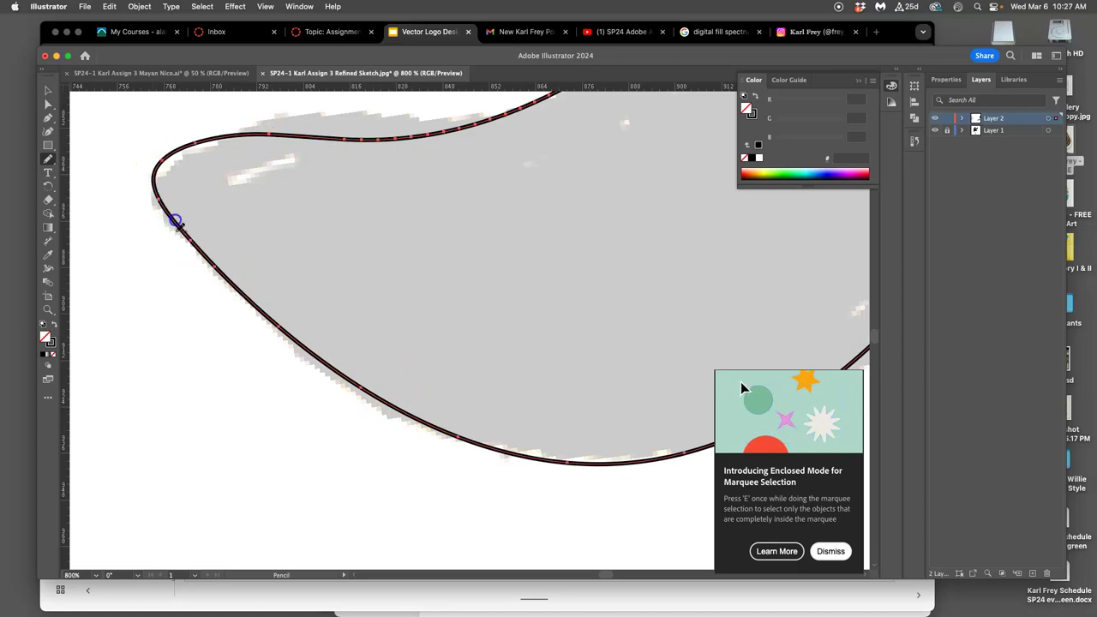
Step: Refill the reshaped shape with solid black and zoom out to the whole logo
mouse_move(506, 385)
mouse_down()
mouse_move(233, 389)
mouse_move(337, 318)
mouse_up()
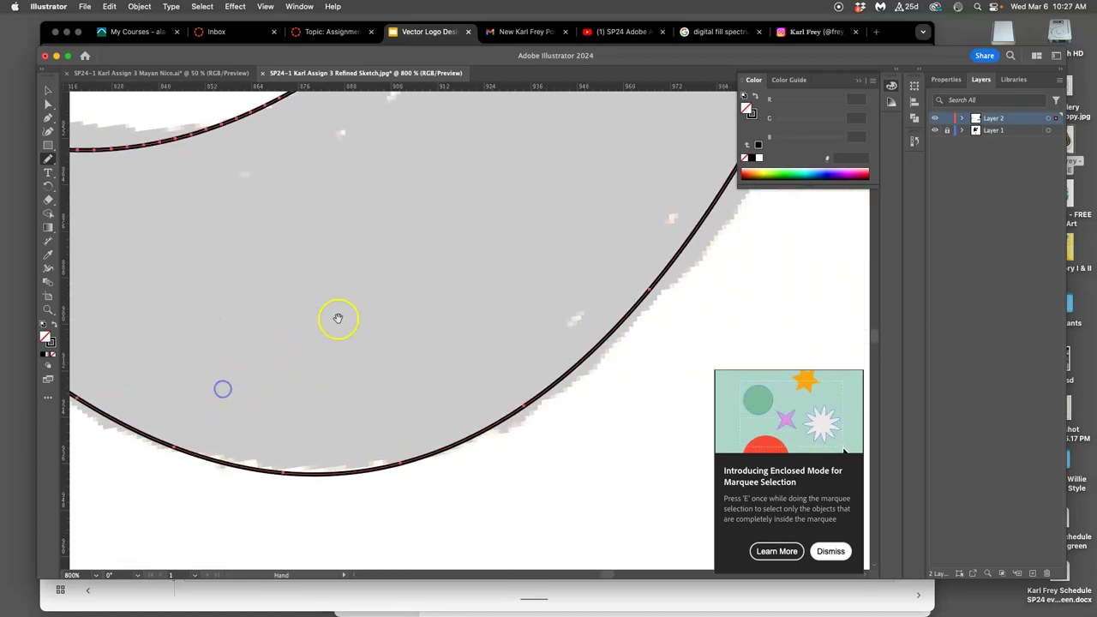
mouse_move(245, 426)
mouse_down()
mouse_move(333, 397)
mouse_move(477, 307)
mouse_up()
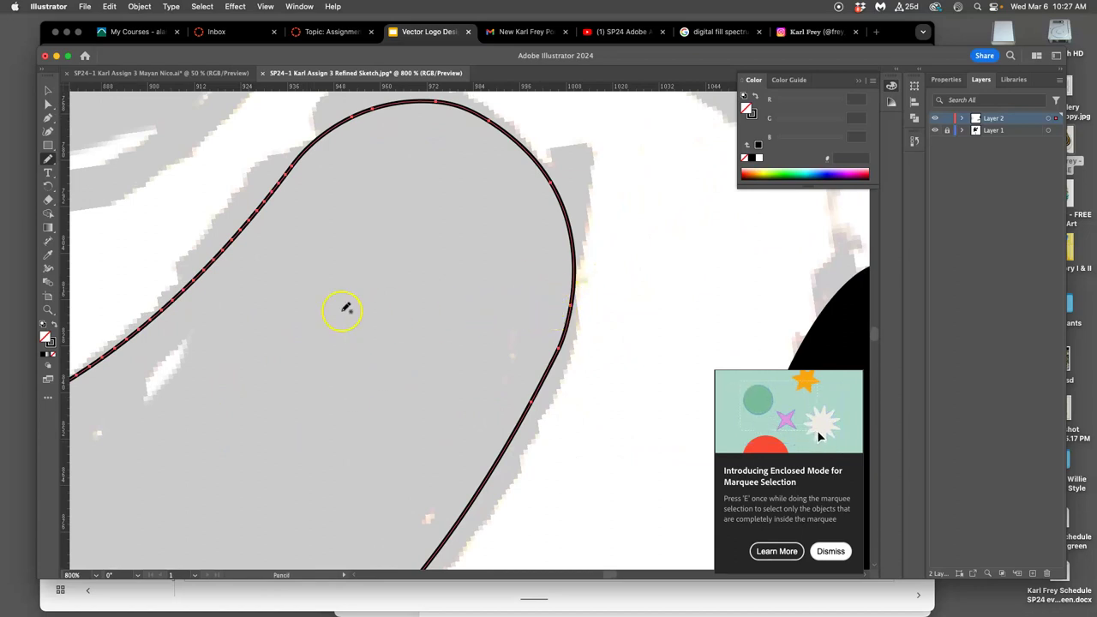
key(a)
click(54, 324)
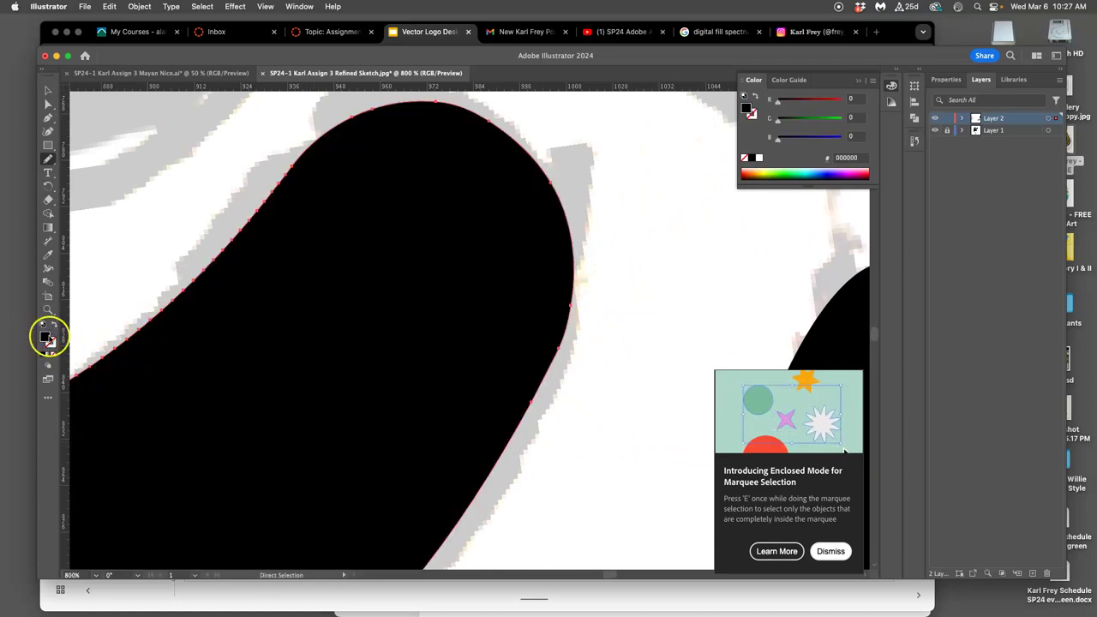
click(611, 385)
key(super+1)
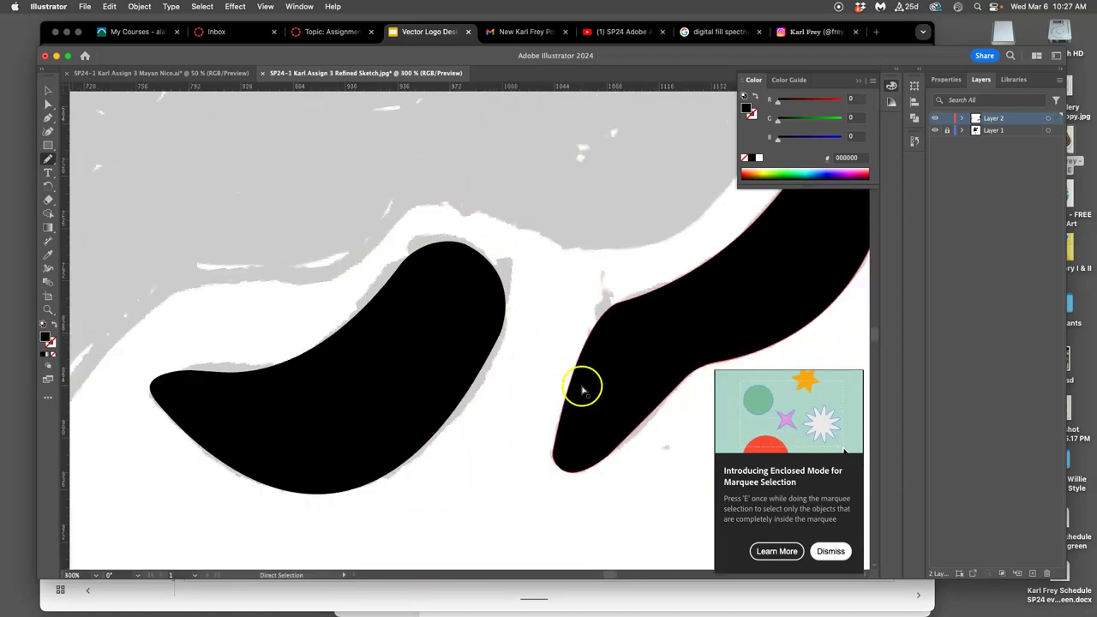
mouse_move(492, 248)
mouse_down()
mouse_move(548, 315)
mouse_move(527, 327)
mouse_up()
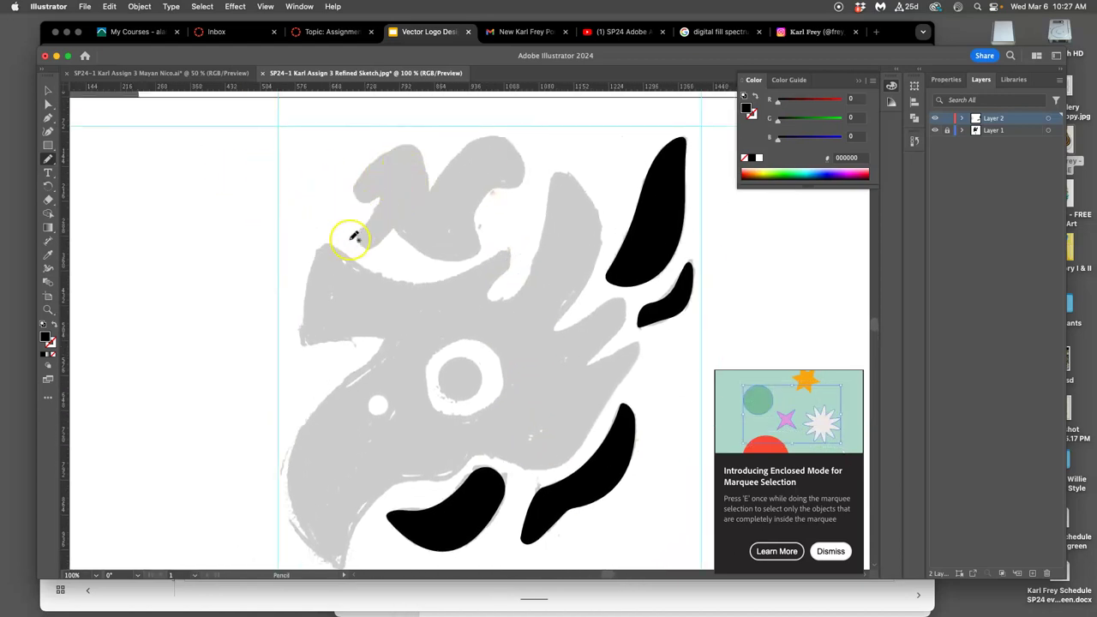
drag(375, 215, 367, 230)
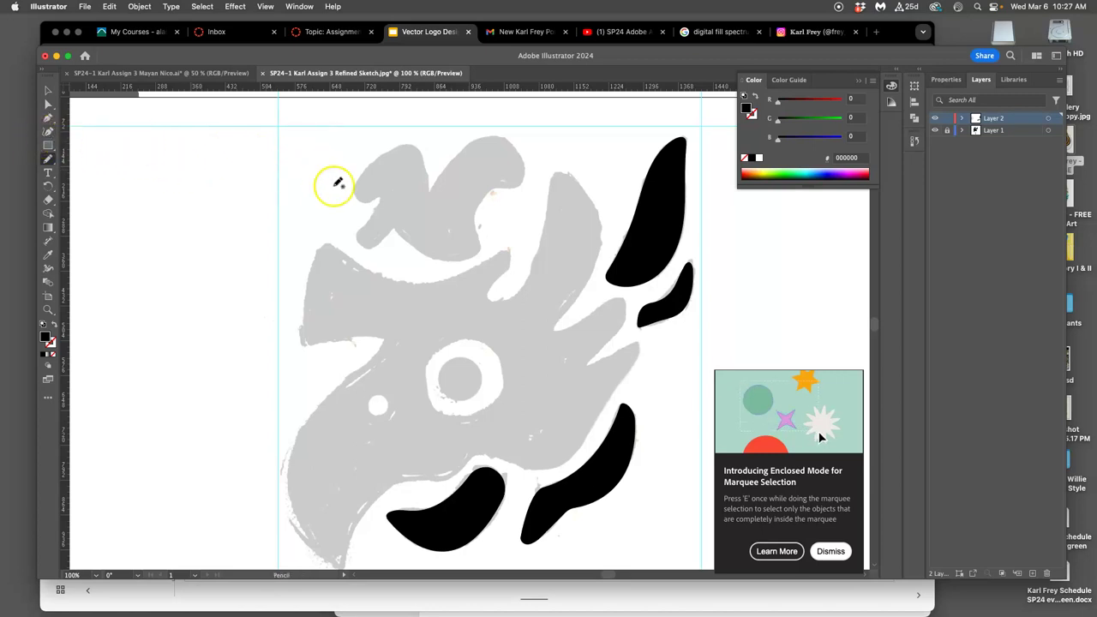
Step: Trace a closed pencil outline around the sketch's top wing-shaped lobe
drag(369, 204, 357, 191)
mouse_move(392, 149)
mouse_down()
mouse_move(424, 157)
mouse_move(431, 189)
mouse_move(488, 138)
mouse_move(521, 152)
mouse_move(525, 169)
mouse_move(495, 189)
mouse_move(481, 233)
mouse_move(446, 262)
mouse_move(391, 234)
mouse_move(371, 246)
mouse_move(357, 237)
mouse_up()
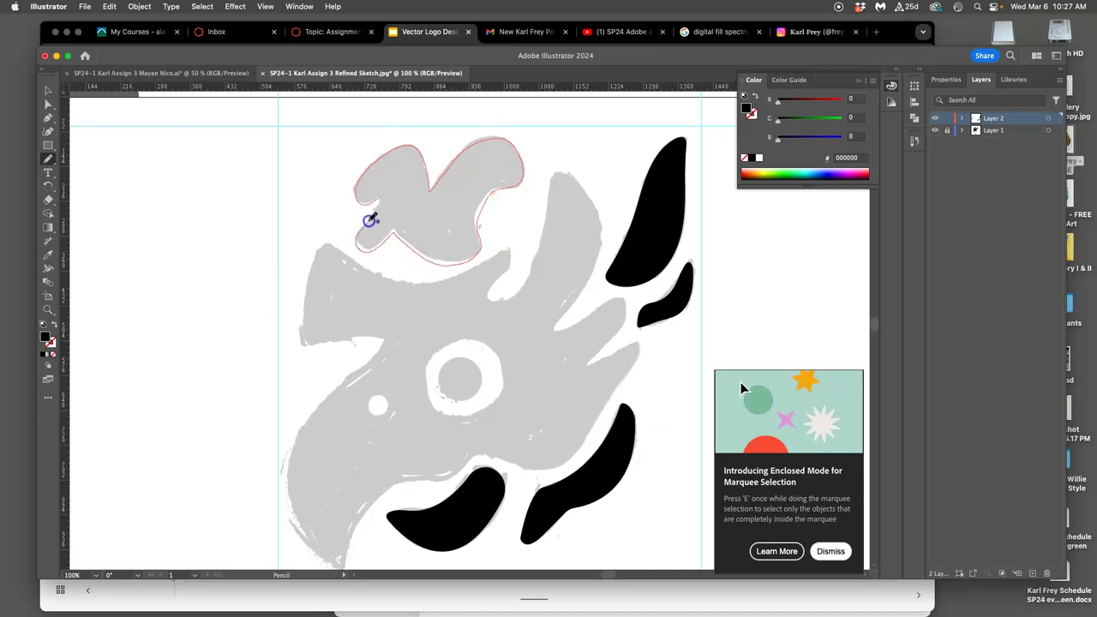
drag(381, 199, 380, 198)
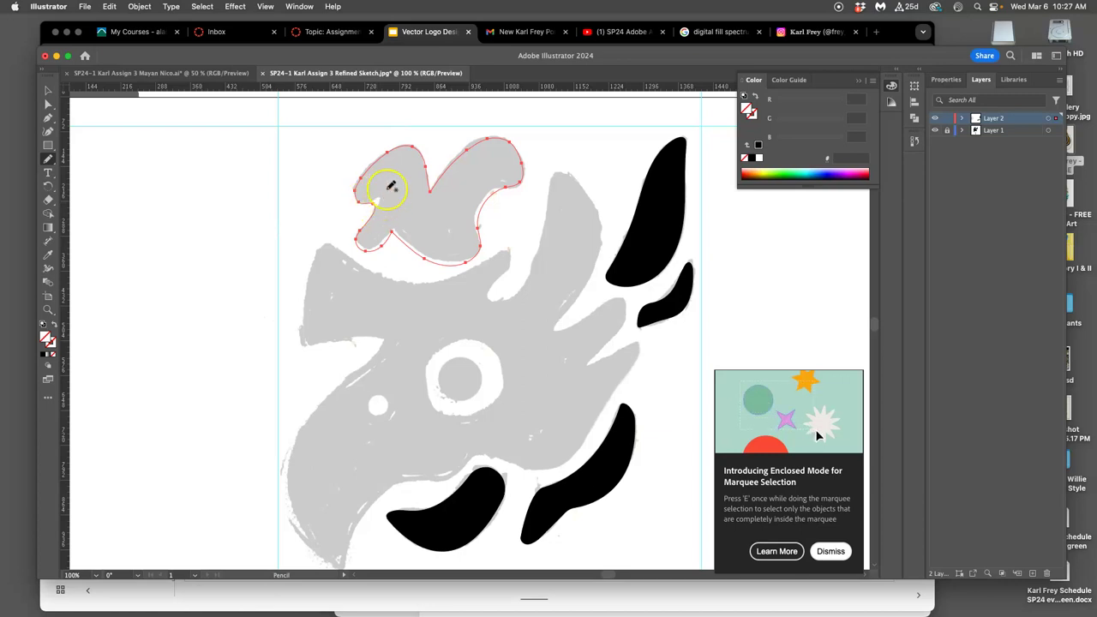
double_click(48, 159)
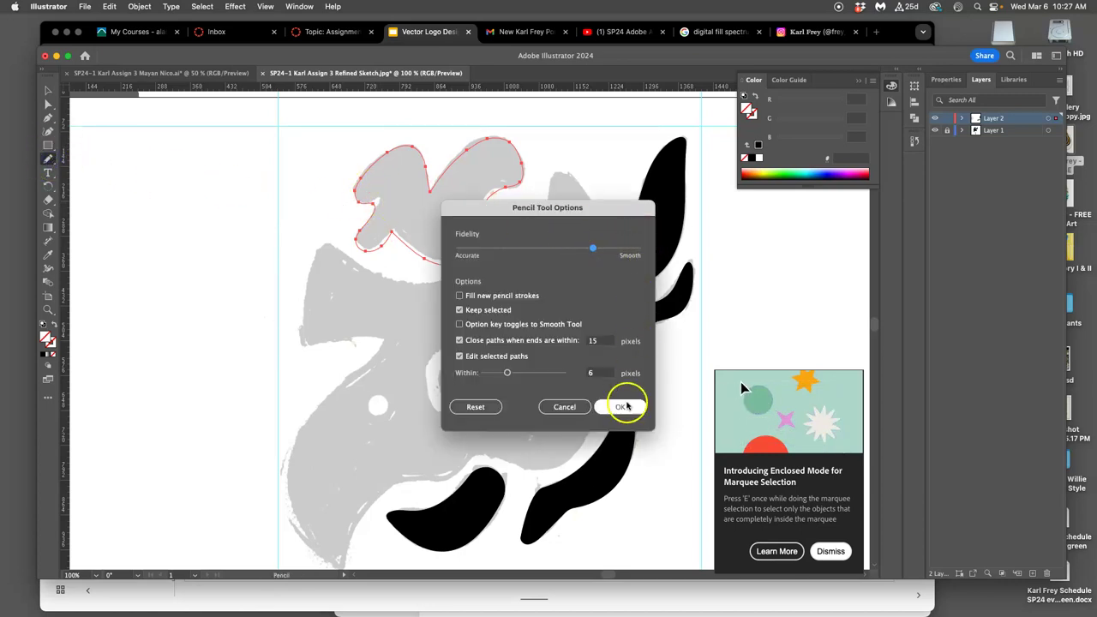
Step: Apply Smooth fidelity with Edit selected paths at 6 px, then redraw the wing's left edge into the notch
click(620, 406)
mouse_move(400, 139)
mouse_down()
mouse_move(372, 209)
mouse_move(367, 198)
mouse_move(382, 187)
mouse_move(362, 197)
mouse_up()
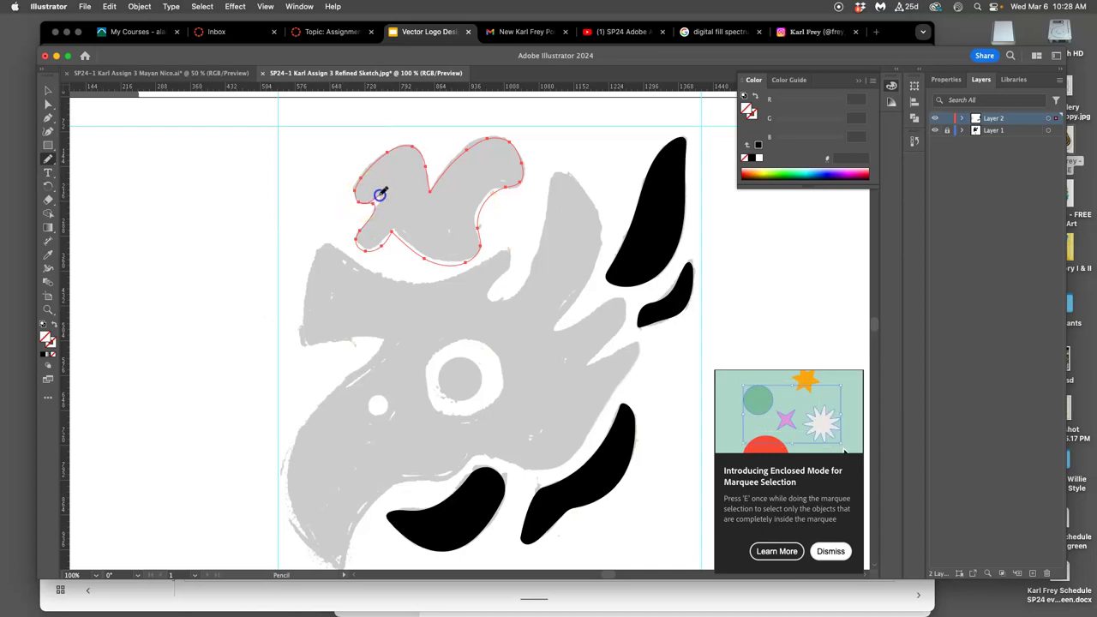
drag(380, 194, 372, 238)
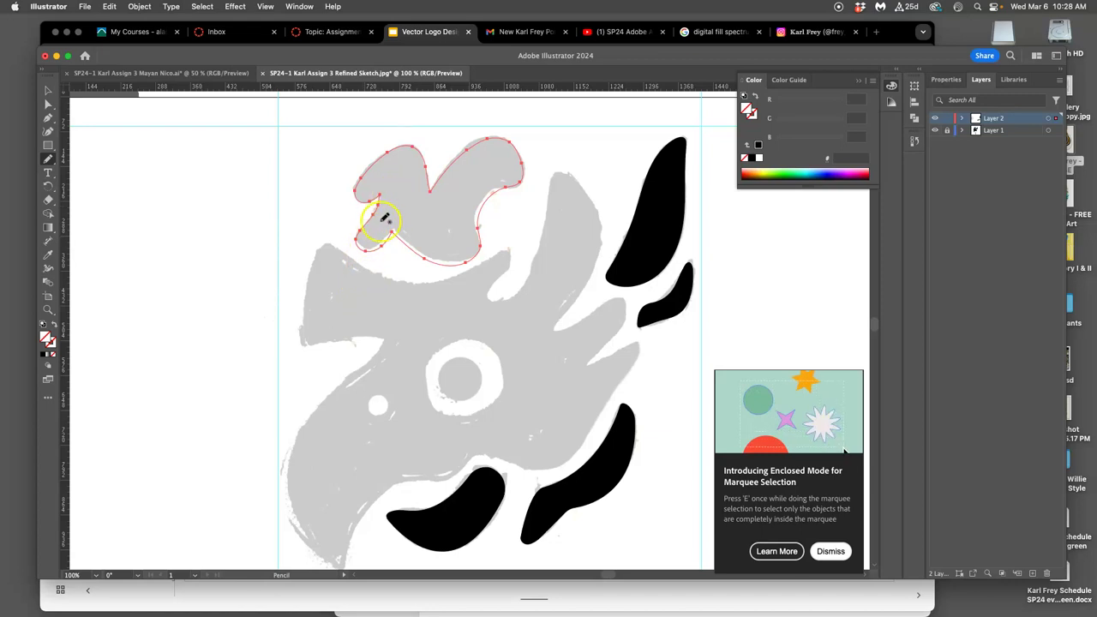
scroll(377, 227, up, 5)
mouse_move(301, 321)
mouse_down()
mouse_move(202, 319)
mouse_move(235, 303)
mouse_move(224, 340)
mouse_up()
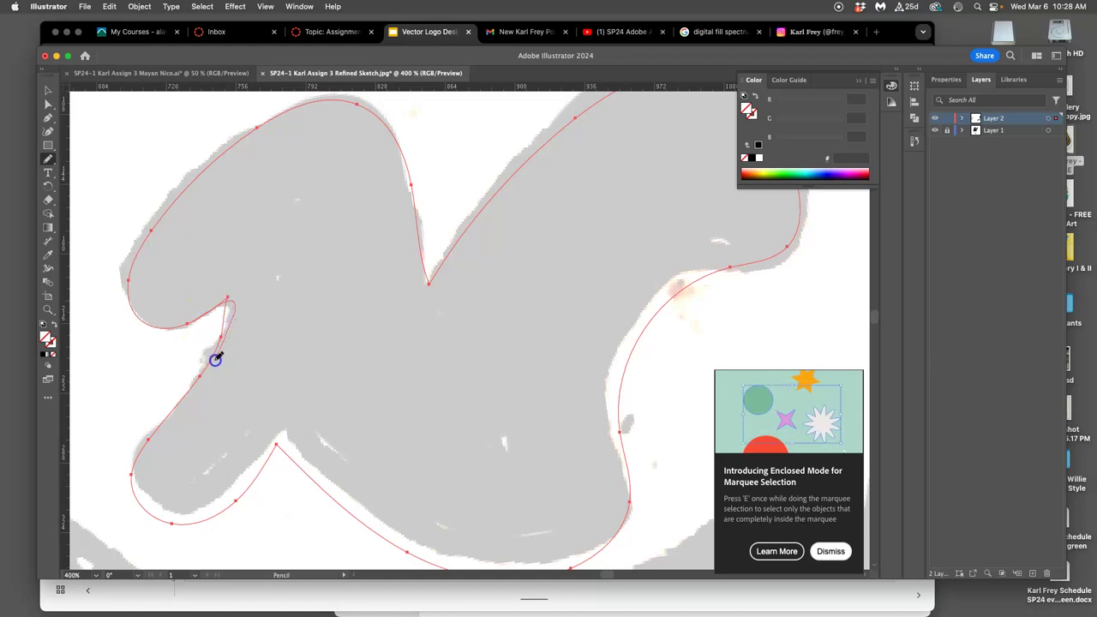
Step: Redraw and smooth the wing outline's lower-left edge with the Pencil and Smooth tools
drag(204, 379, 188, 398)
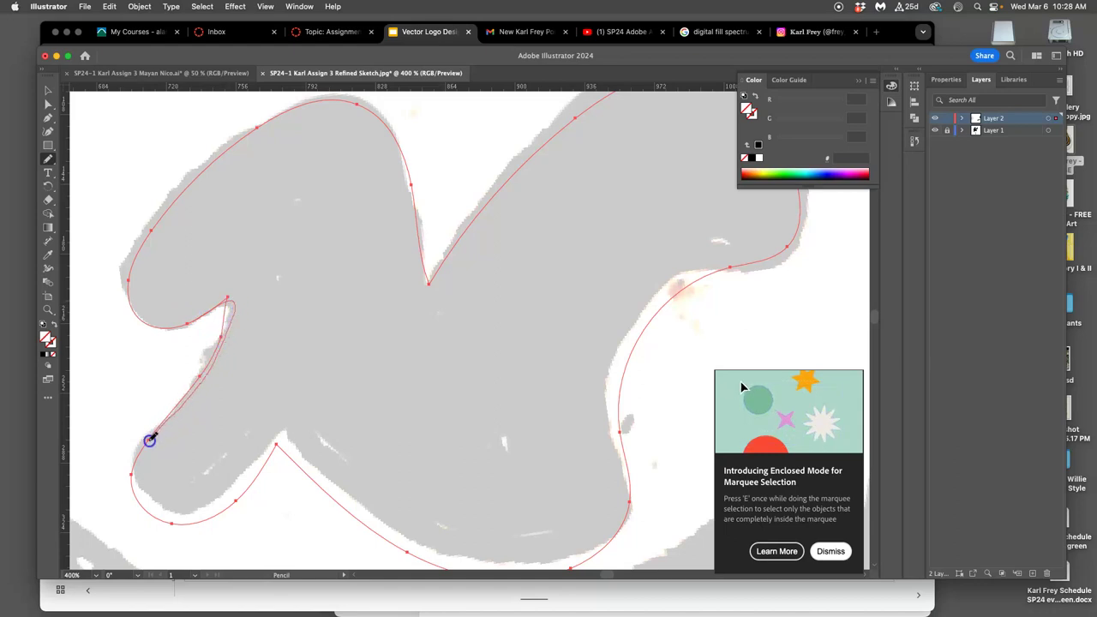
drag(144, 446, 143, 447)
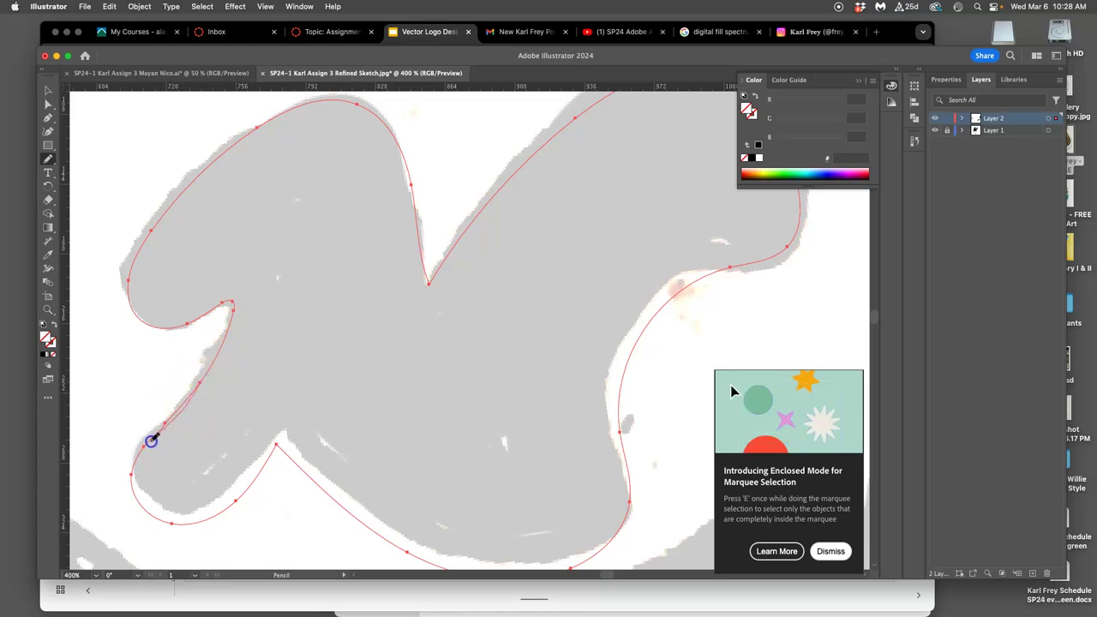
drag(137, 456, 221, 362)
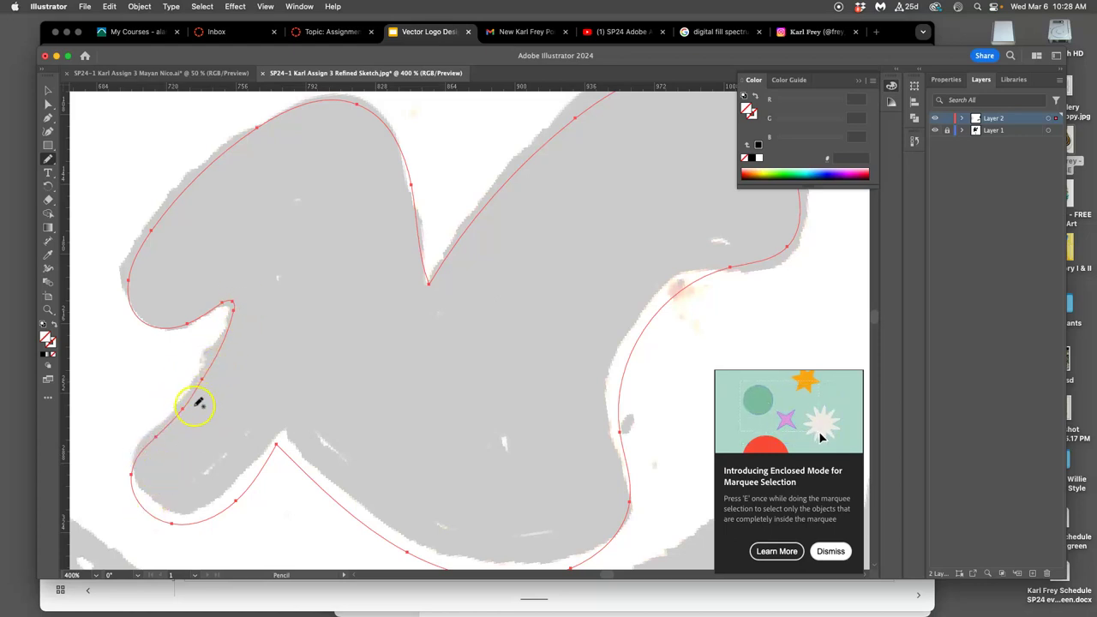
drag(48, 160, 94, 205)
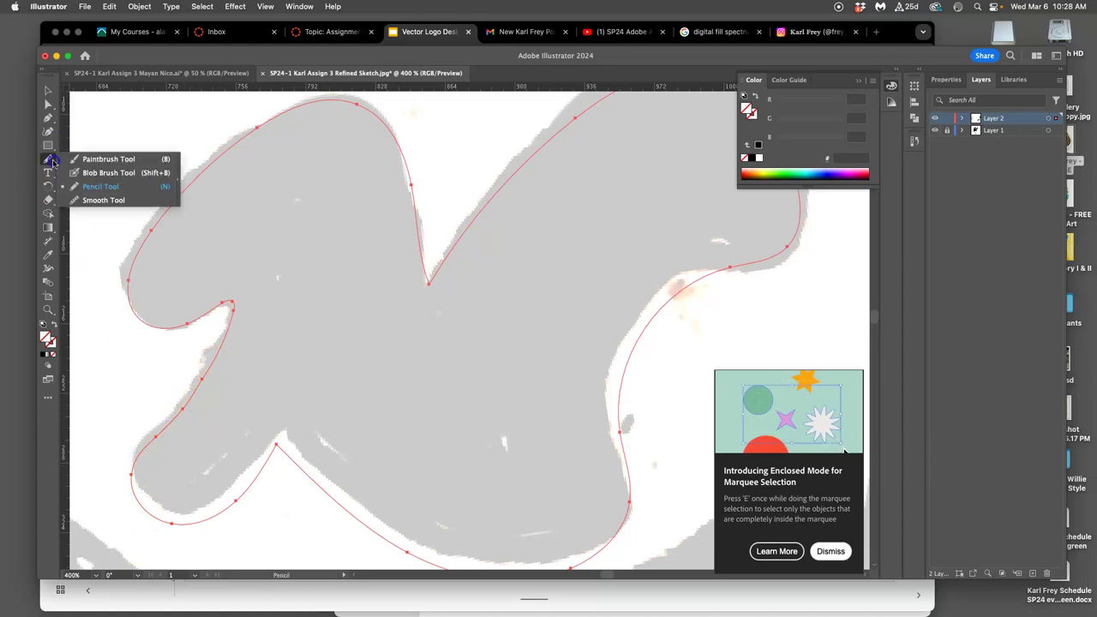
click(94, 206)
drag(238, 306, 174, 414)
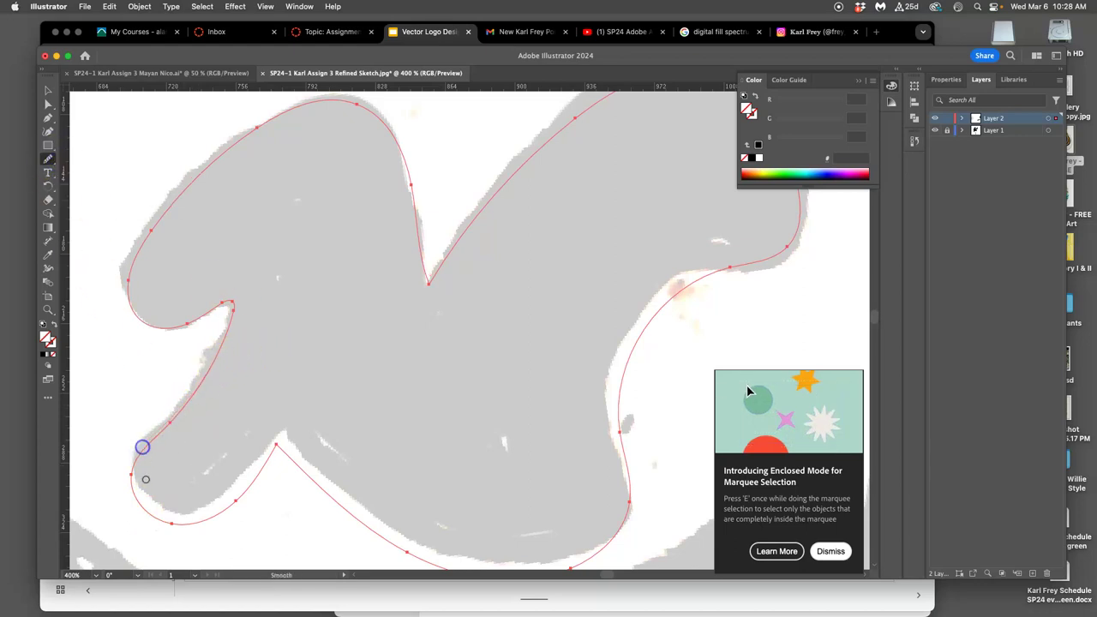
drag(145, 479, 351, 491)
key(super+minus)
key(super+minus)
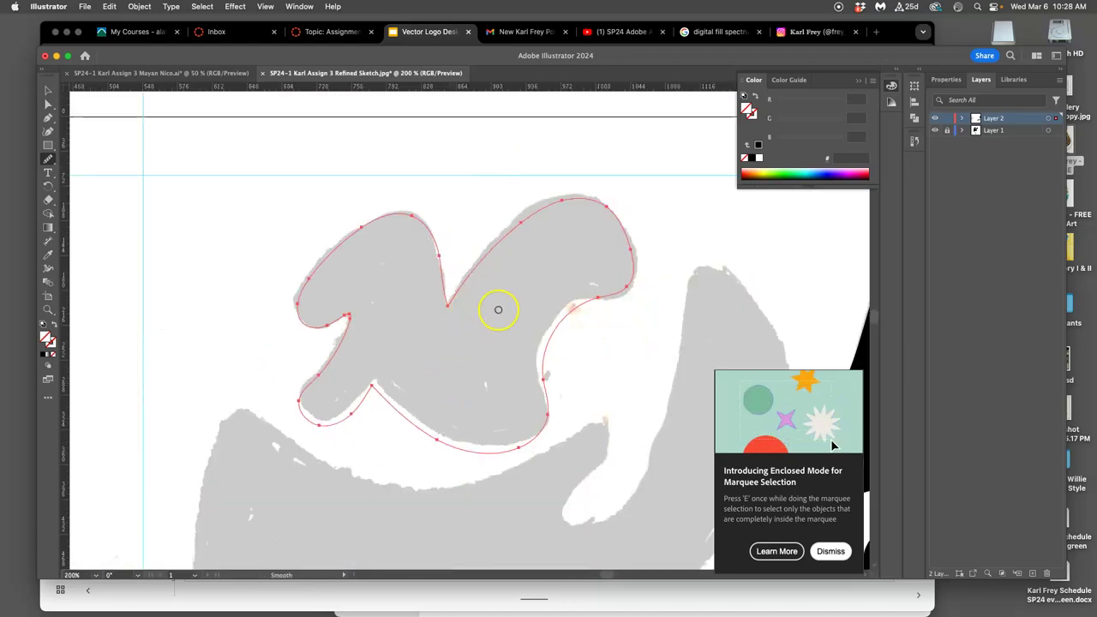
Step: Redraw the wing outline's right and lower edges with the Pencil to match the sketch
click(49, 159)
click(93, 186)
drag(571, 245, 630, 281)
mouse_move(606, 293)
mouse_down()
mouse_move(548, 313)
mouse_move(529, 360)
mouse_move(543, 430)
mouse_up()
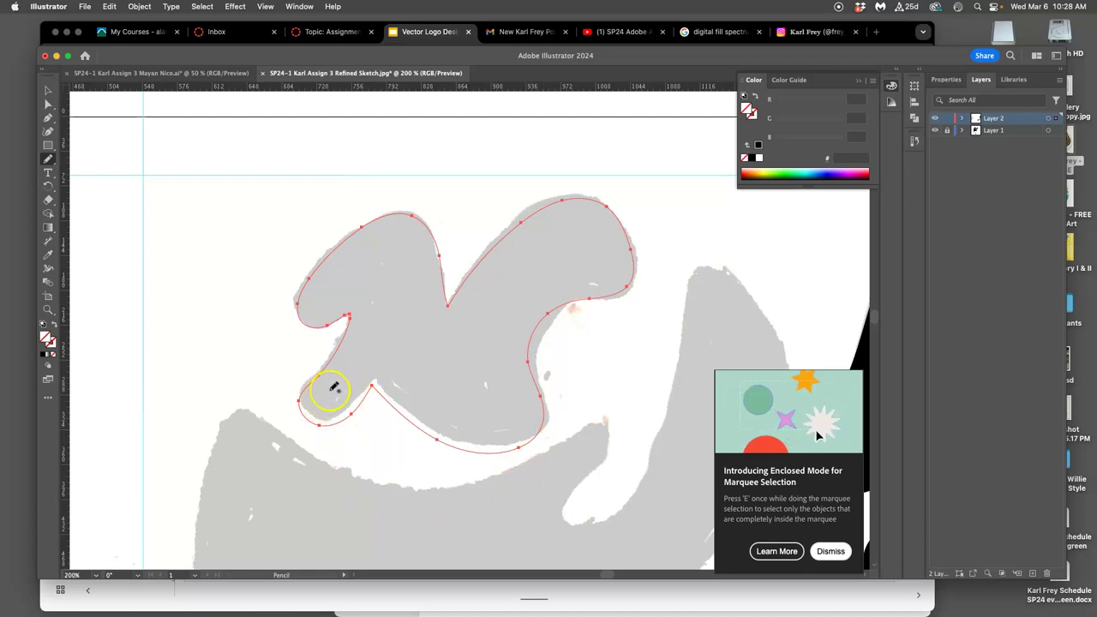
drag(299, 396, 310, 421)
drag(391, 388, 440, 443)
click(402, 405)
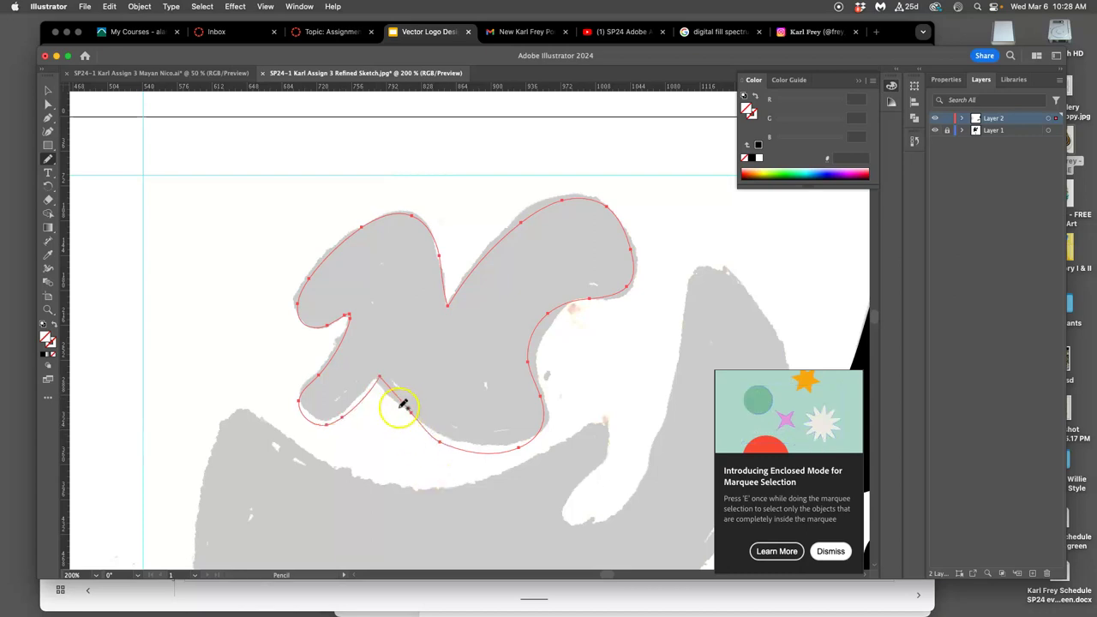
mouse_move(405, 399)
mouse_down()
mouse_move(480, 447)
mouse_move(521, 443)
mouse_up()
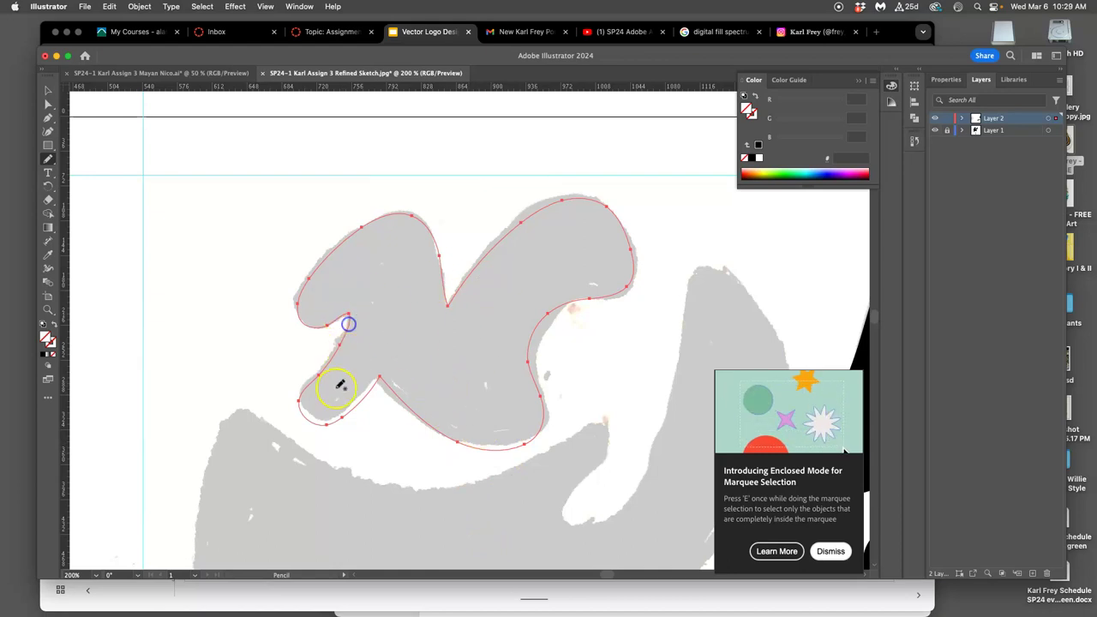
Step: Fill the traced wing shape solid black and deselect it
key(a)
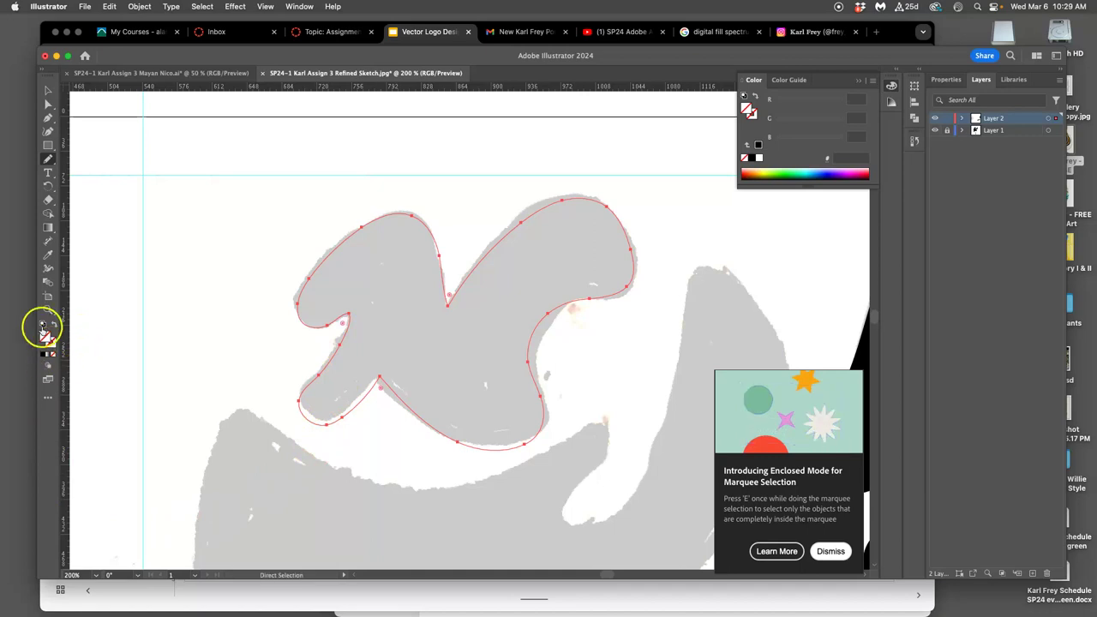
click(53, 335)
click(221, 239)
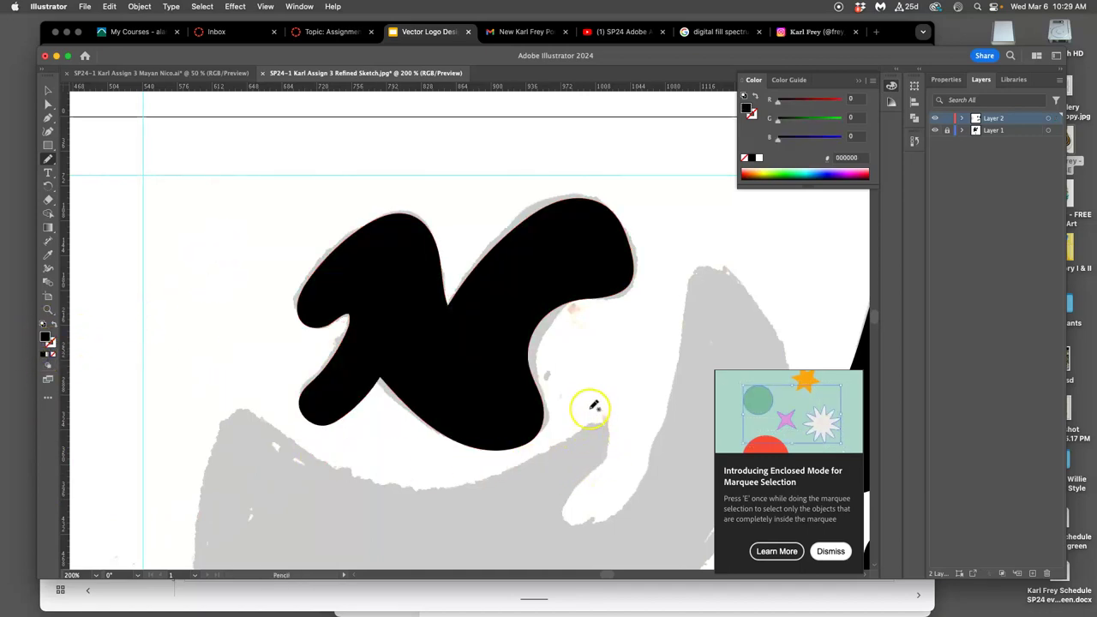
Step: Hide Layer 1's gray sketch and zoom in on the two lower crescents
scroll(593, 407, down, 2)
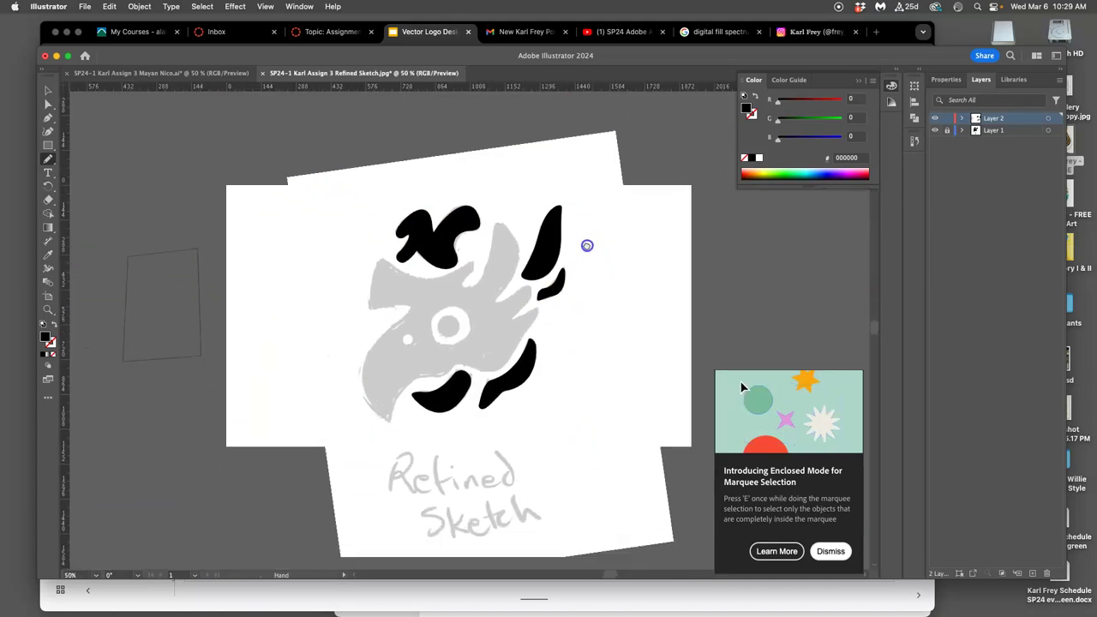
drag(587, 246, 571, 210)
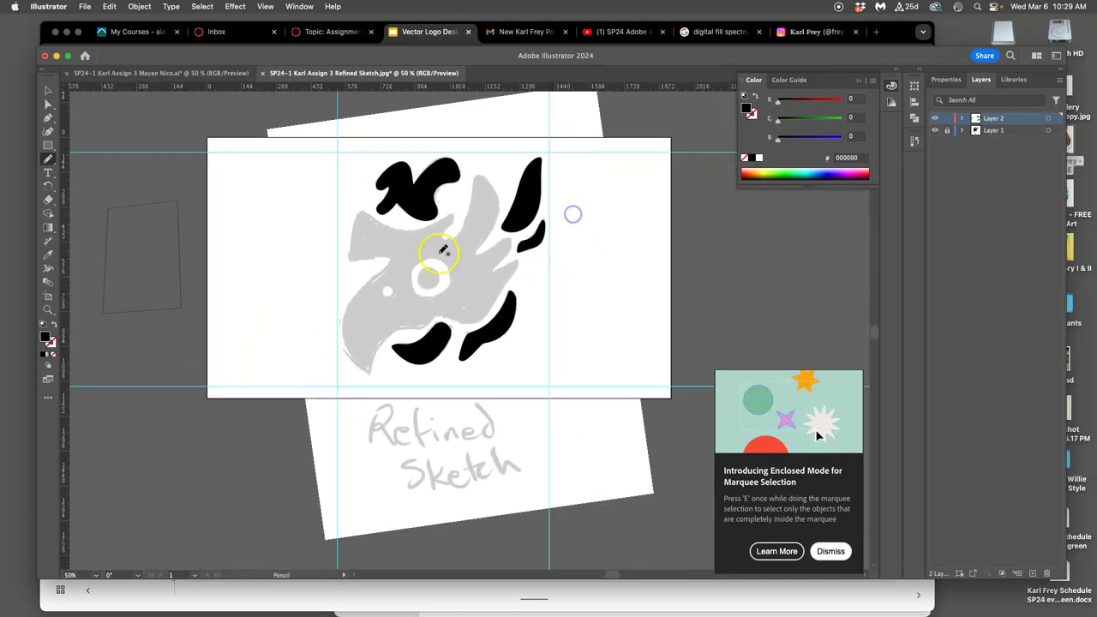
click(935, 129)
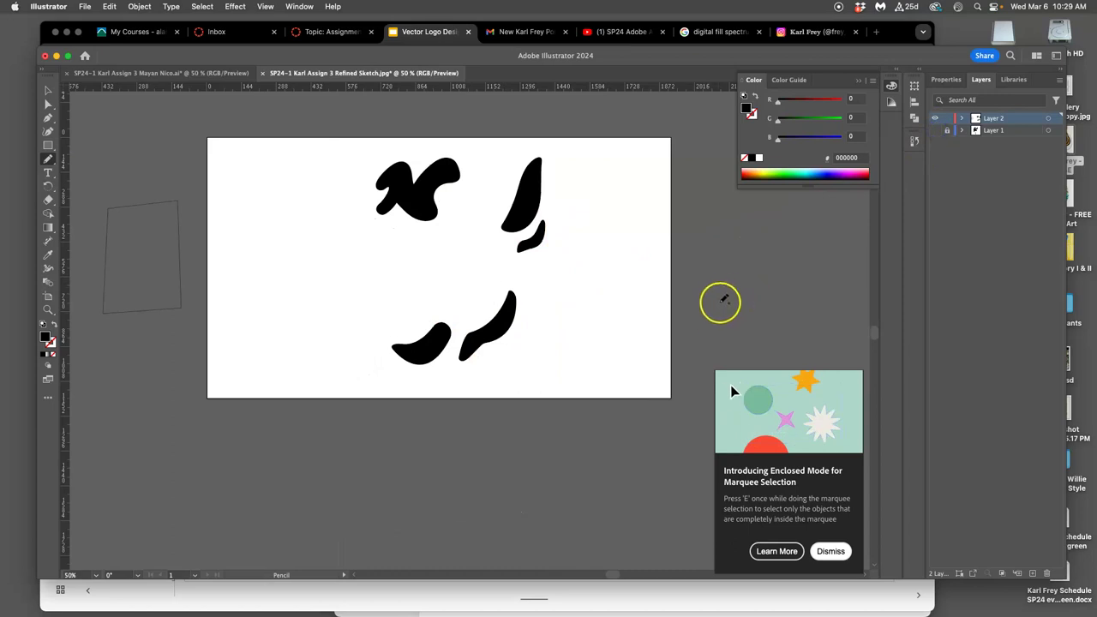
key(super+equal)
key(super+equal)
key(super+equal)
mouse_move(628, 273)
mouse_down()
mouse_move(608, 308)
mouse_move(629, 411)
mouse_up()
mouse_move(595, 325)
mouse_down()
mouse_move(635, 234)
mouse_move(553, 218)
mouse_up()
drag(558, 274, 560, 186)
drag(539, 252, 526, 210)
drag(536, 296, 527, 209)
Step: Select the right crescent and redraw its lower edge with the Pencil tool
key(a)
click(538, 296)
click(539, 297)
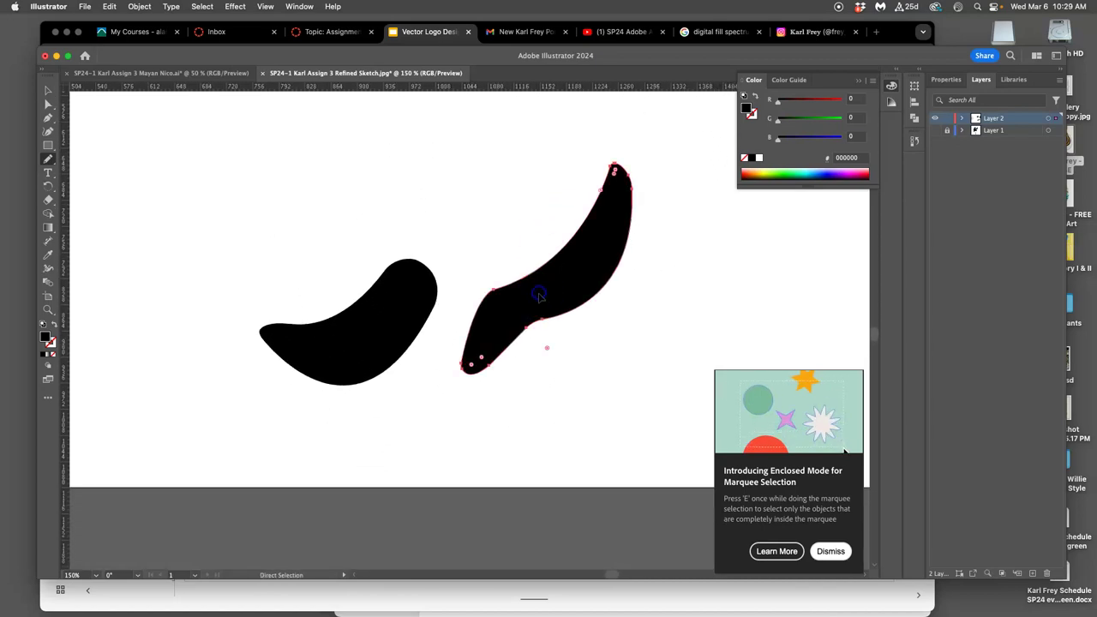
key(n)
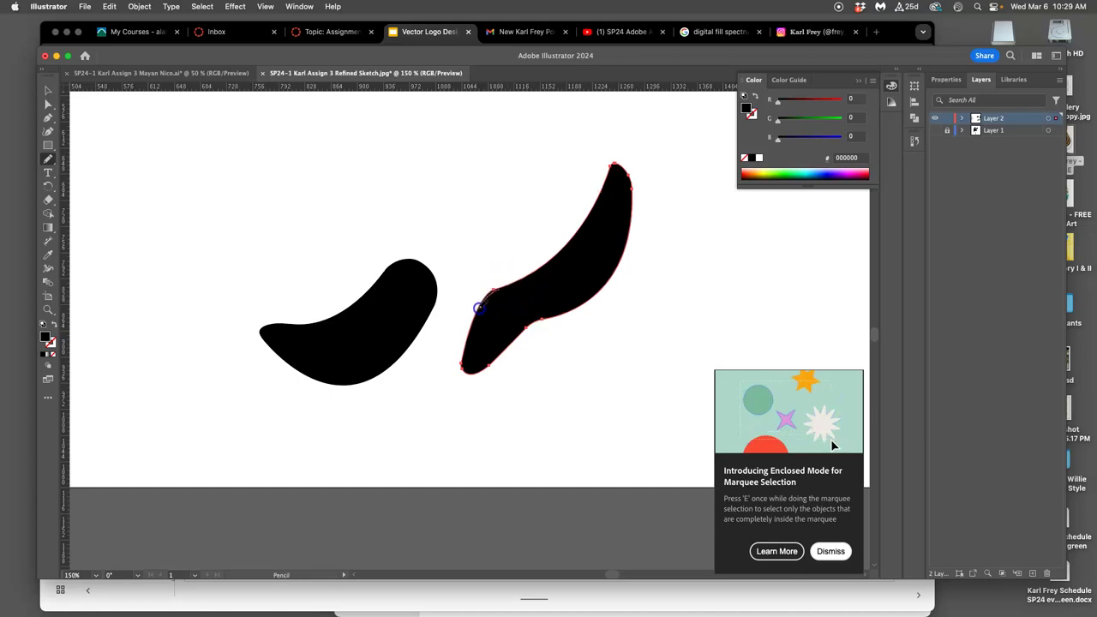
drag(439, 459, 509, 313)
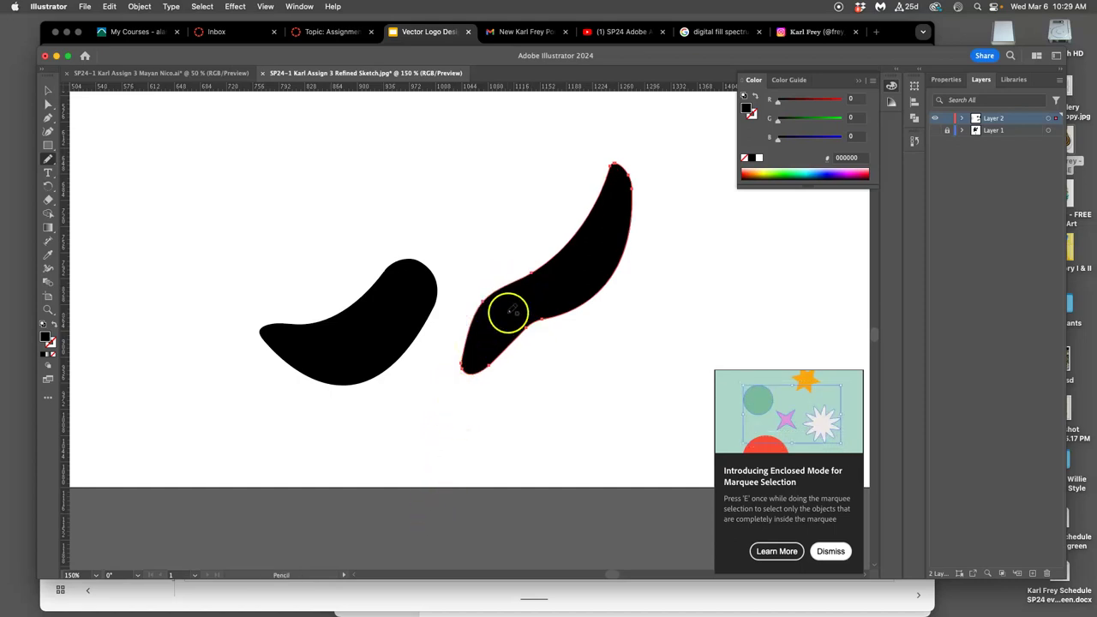
mouse_move(508, 312)
mouse_down()
mouse_move(620, 212)
mouse_move(732, 306)
mouse_up()
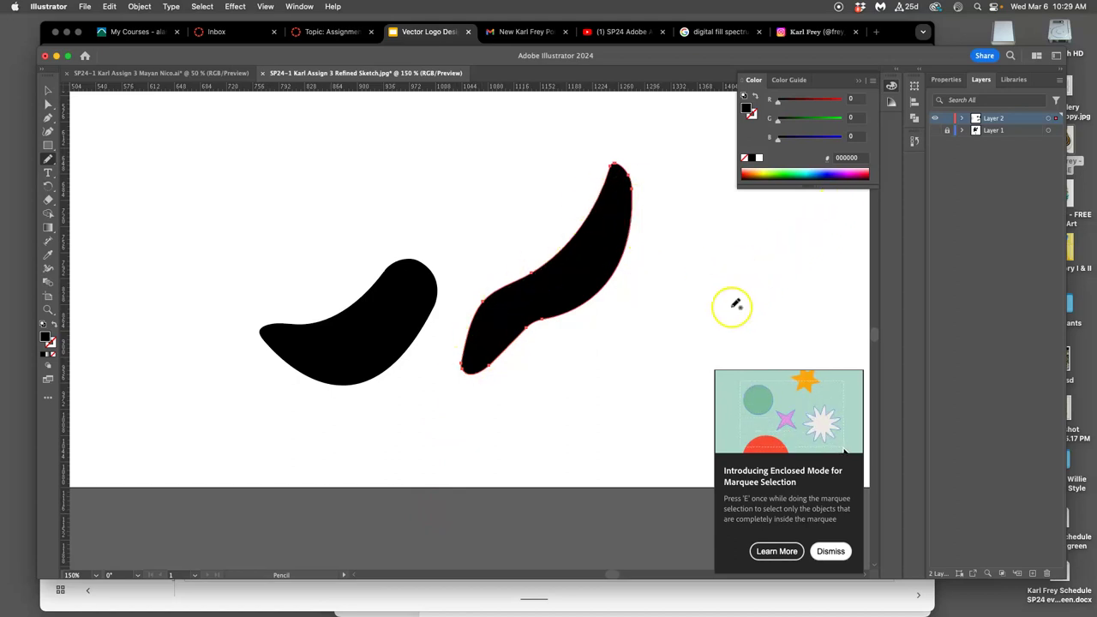
Step: Zoom back out to the whole artboard and show Layer 1's gray sketch again
key(a)
key(super+minus)
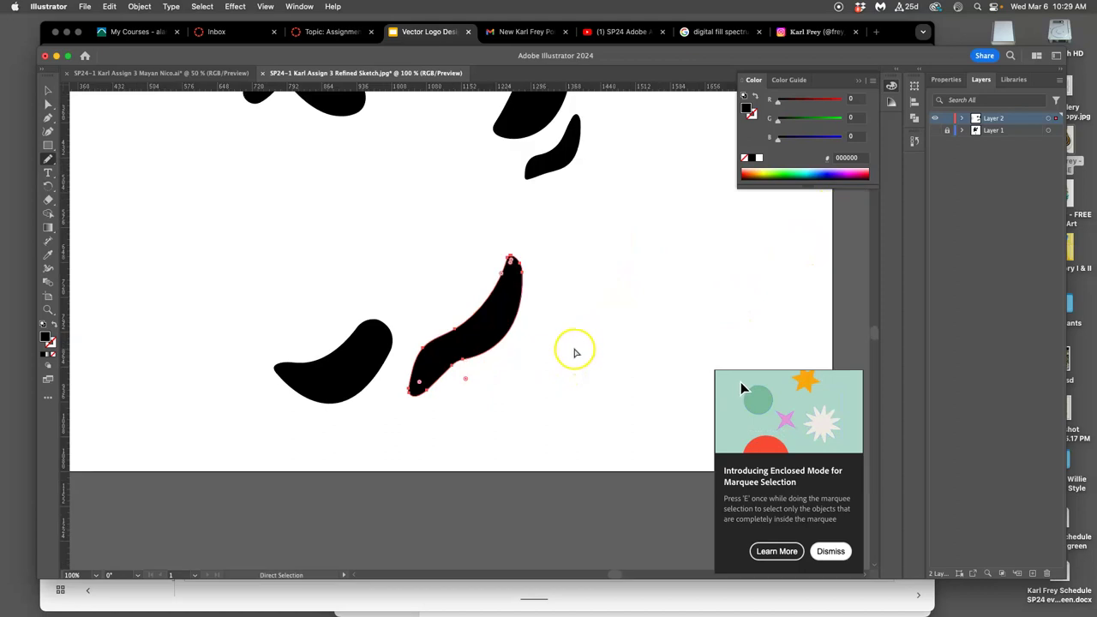
key(super+minus)
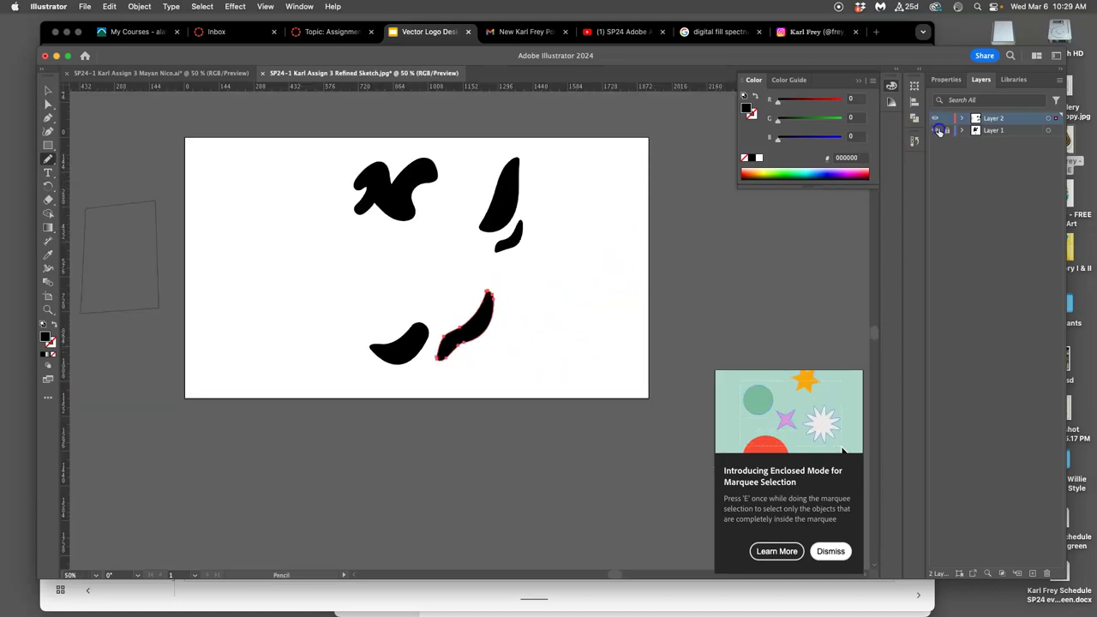
click(936, 130)
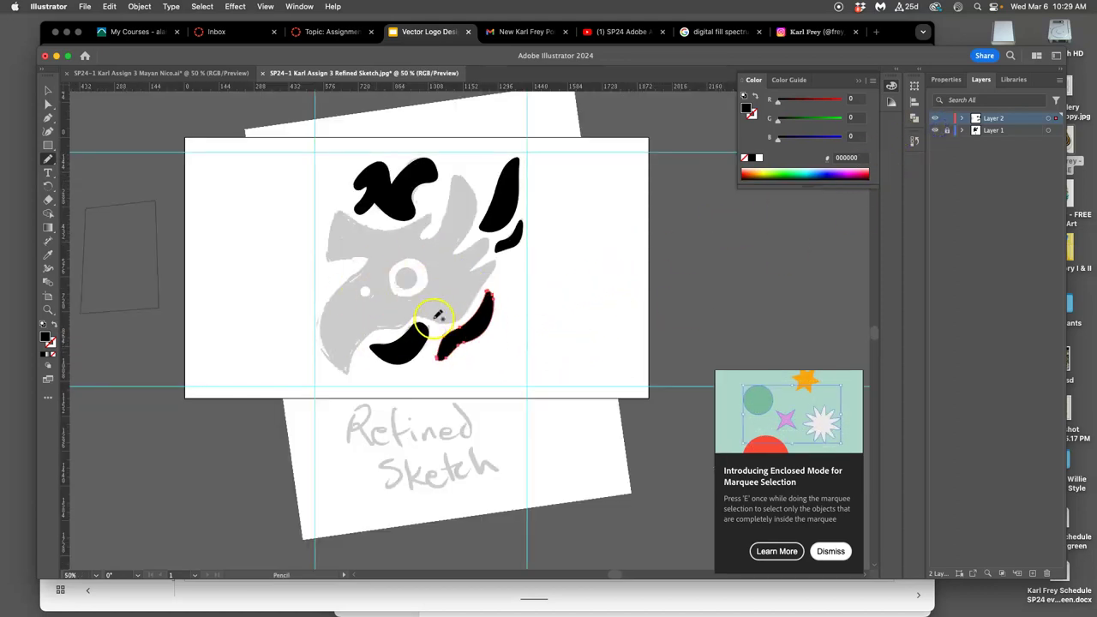
Step: Copy the black hand shape from the other logo document and paste it into Refined Sketch
click(170, 72)
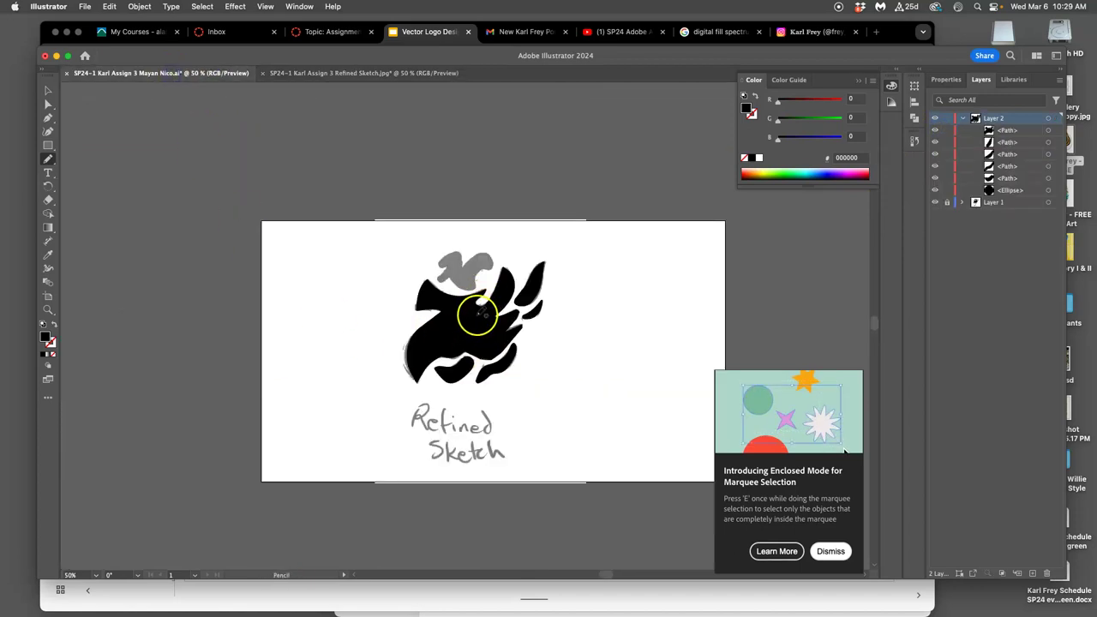
click(48, 91)
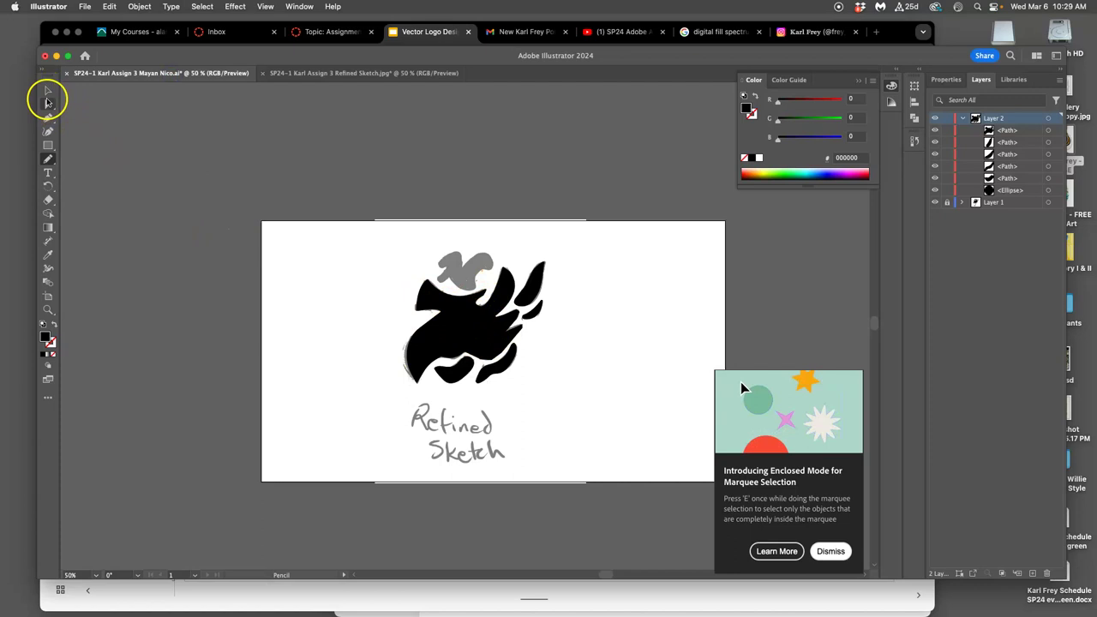
click(469, 364)
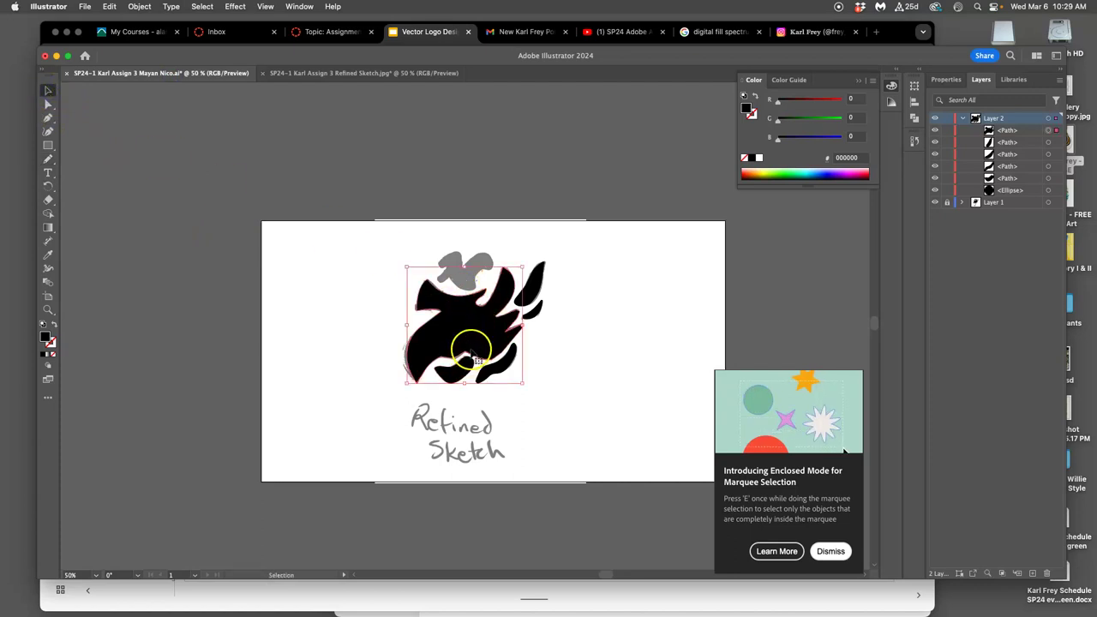
click(317, 72)
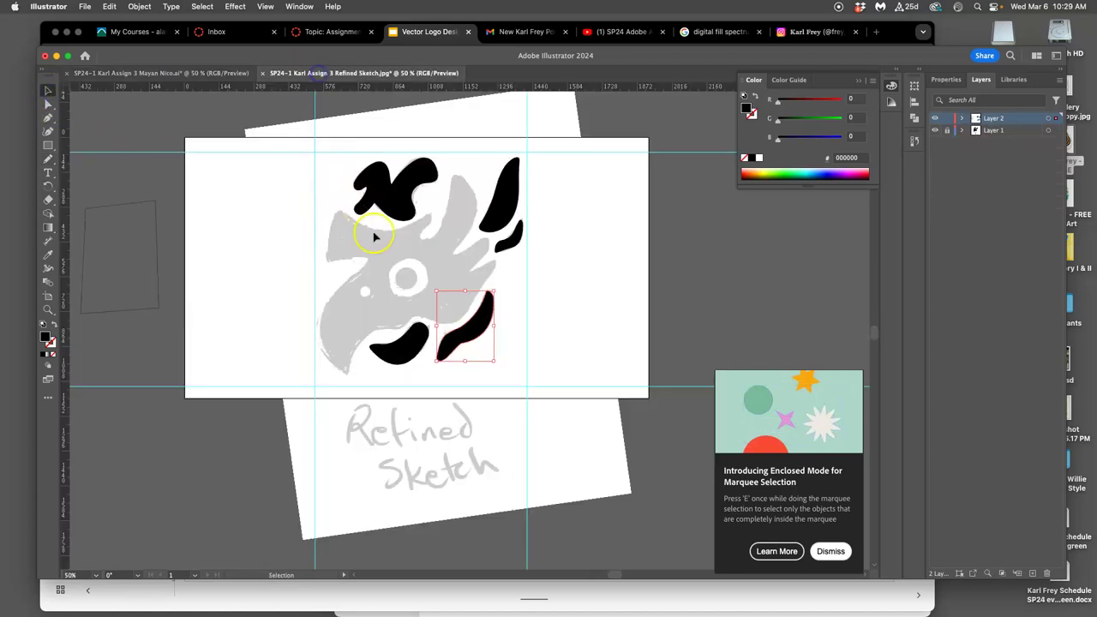
click(411, 308)
key(super+v)
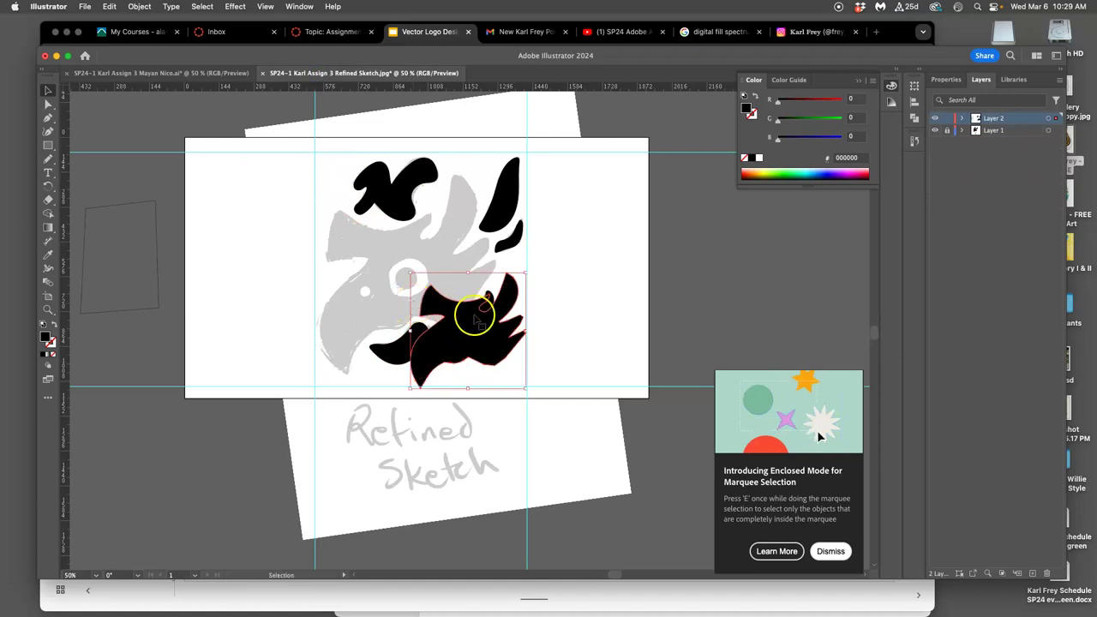
Step: Move and enlarge the pasted hand shape, then delete it and dismiss the Enclosed Mode tip
drag(475, 332, 397, 268)
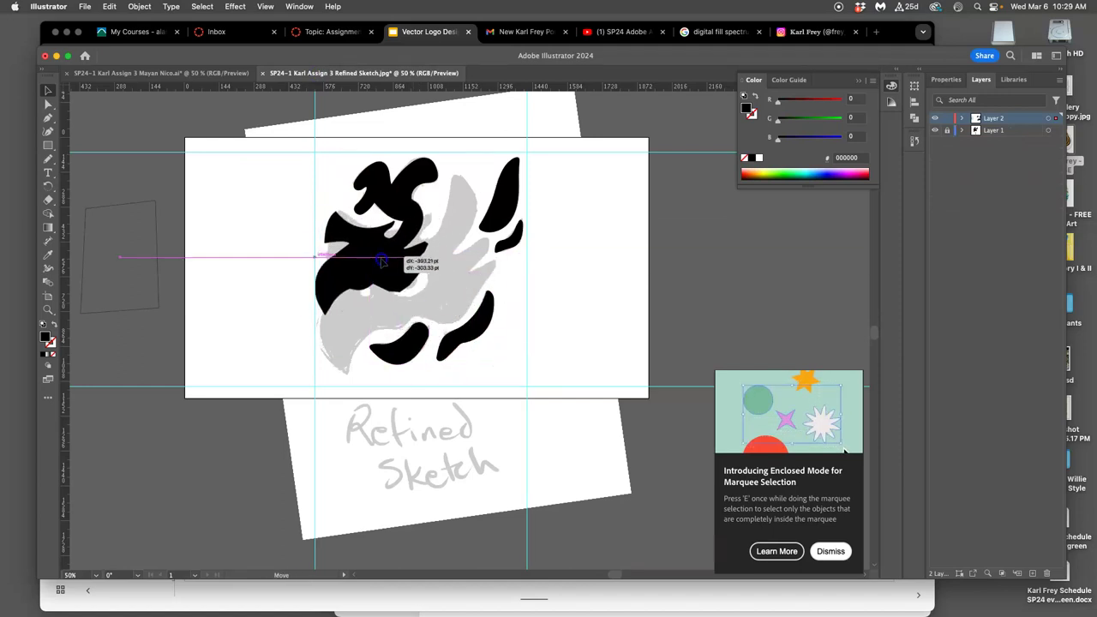
click(430, 316)
drag(429, 315, 487, 361)
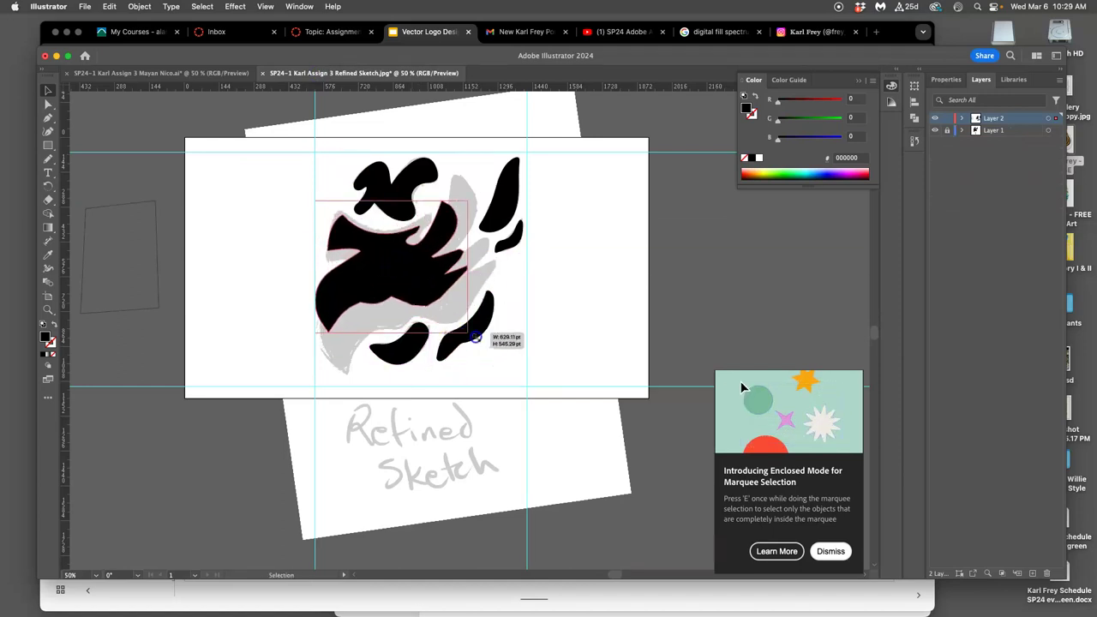
drag(486, 370, 490, 358)
key(Delete)
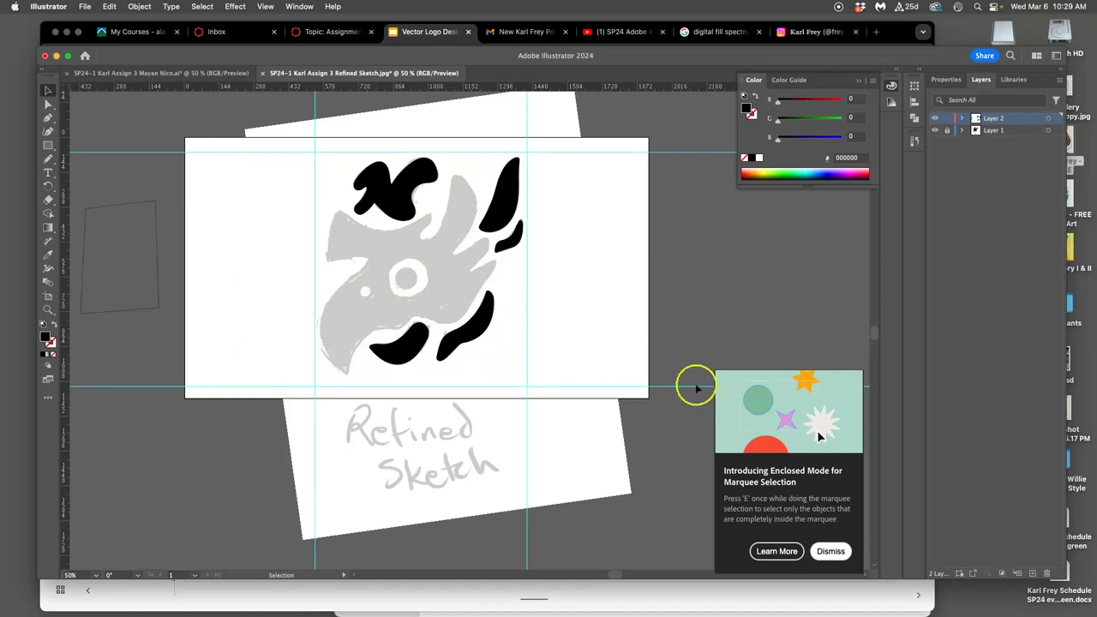
click(828, 551)
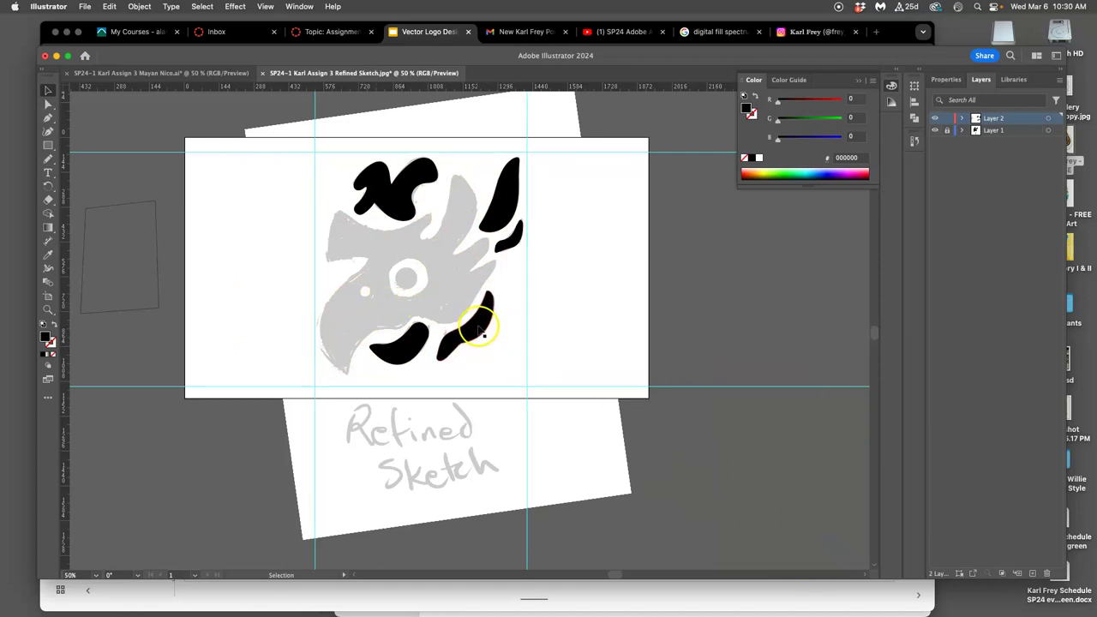
Step: Zoom the sketch to 100% and bring up the Zoom tool flyout holding Rotate View Tool (Shift+H)
scroll(477, 325, up, 2)
scroll(473, 318, up, 1)
scroll(453, 316, up, 1)
scroll(489, 319, up, 3)
scroll(489, 319, left, 3)
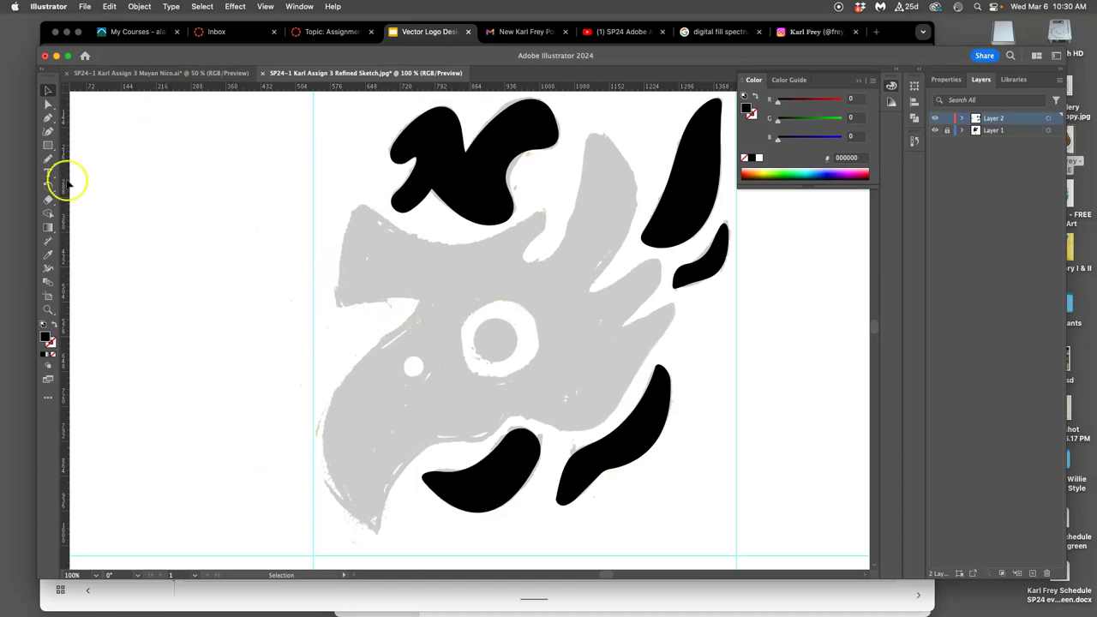
click(48, 160)
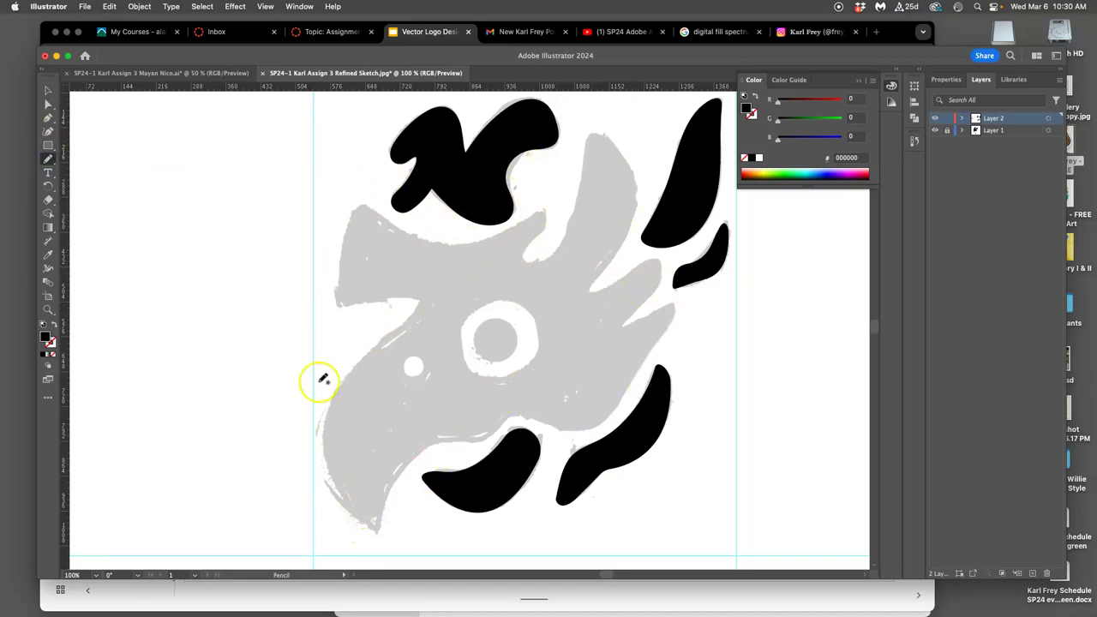
click(52, 313)
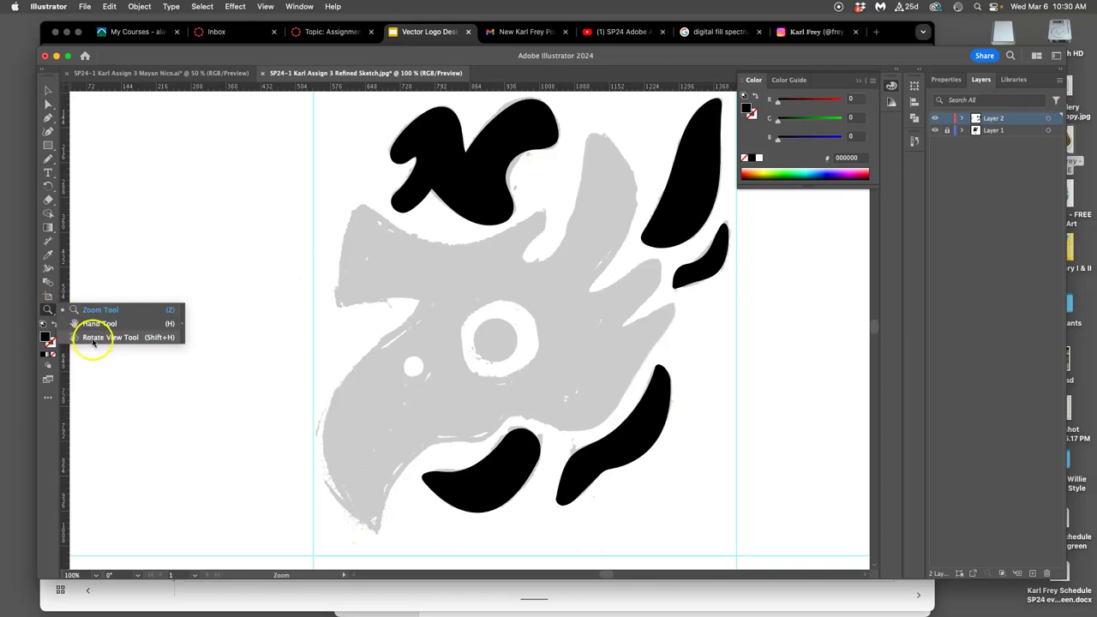
Step: Rotate the canvas view to about -76°, resetting the rotation once along the way
click(101, 338)
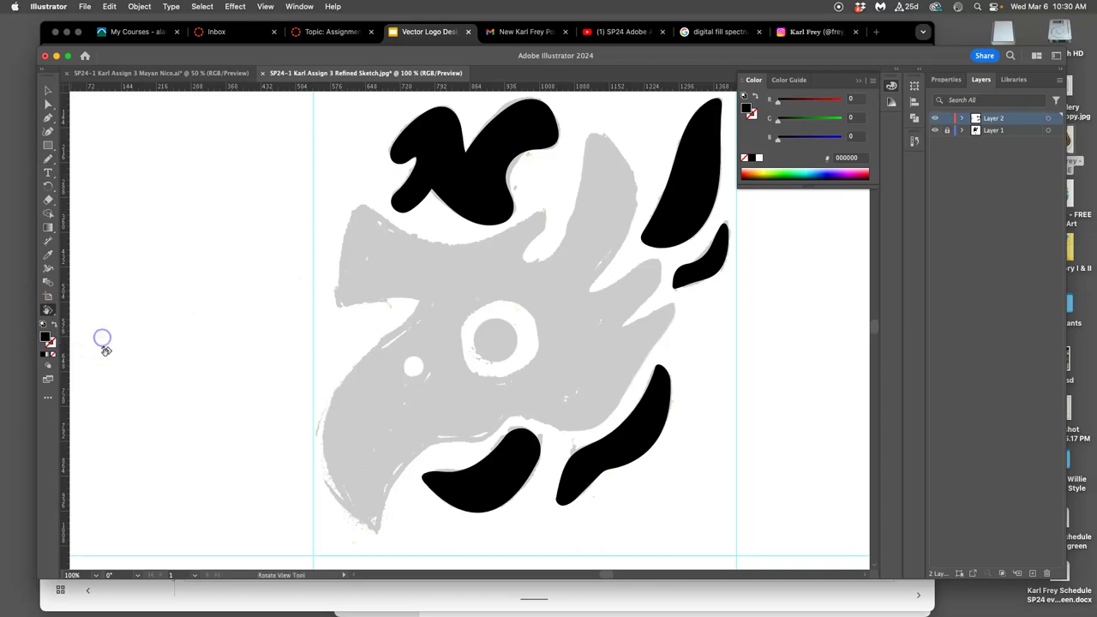
drag(364, 342, 381, 292)
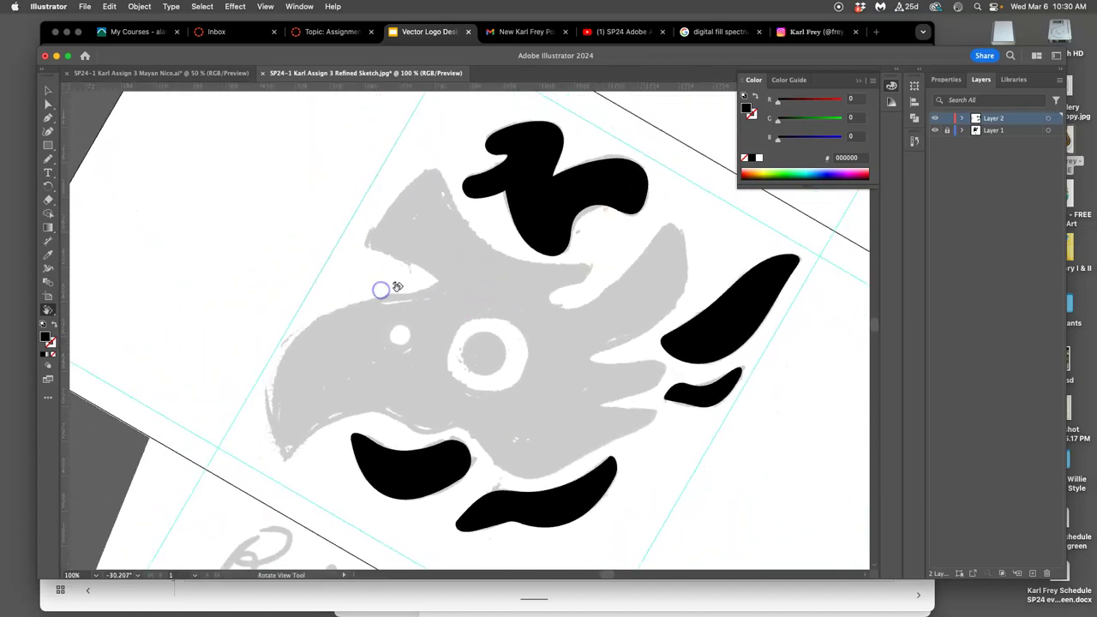
key(ctrl+minus)
key(ctrl+minus)
key(ctrl+minus)
mouse_move(380, 292)
mouse_down()
mouse_move(443, 272)
mouse_move(402, 332)
mouse_move(429, 291)
mouse_move(465, 289)
mouse_move(462, 327)
mouse_move(455, 312)
mouse_move(514, 274)
mouse_up()
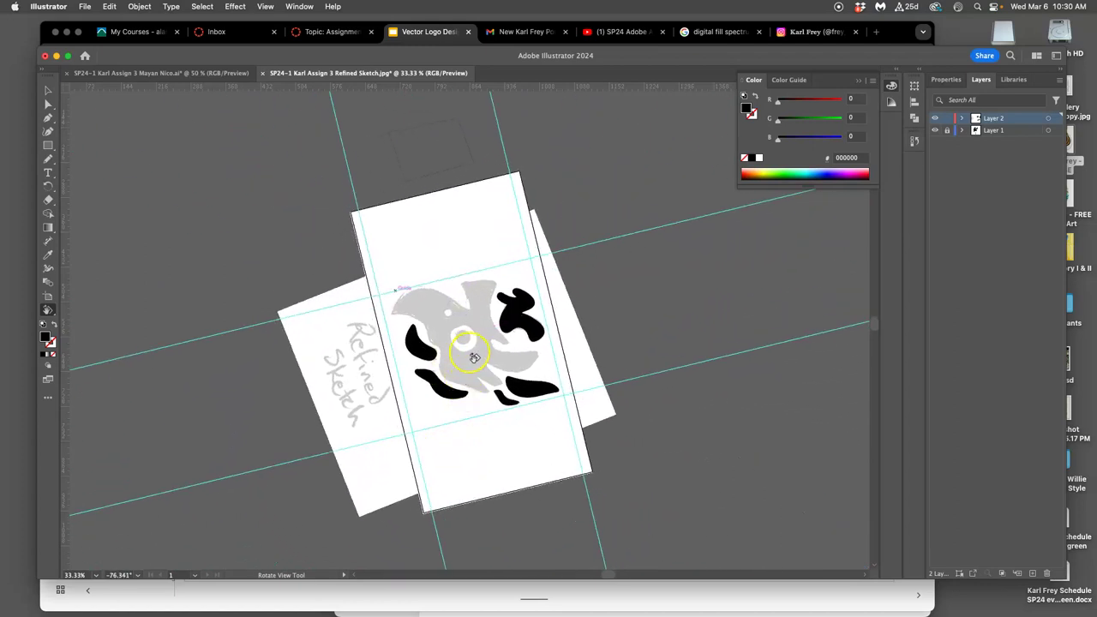
click(48, 311)
double_click(49, 311)
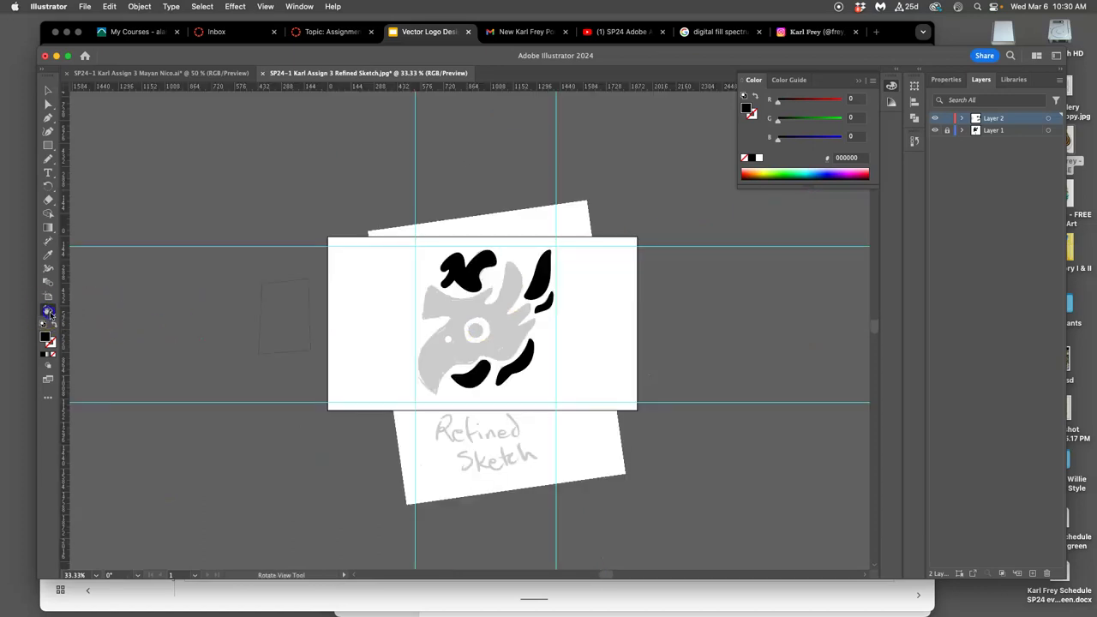
drag(466, 289, 474, 263)
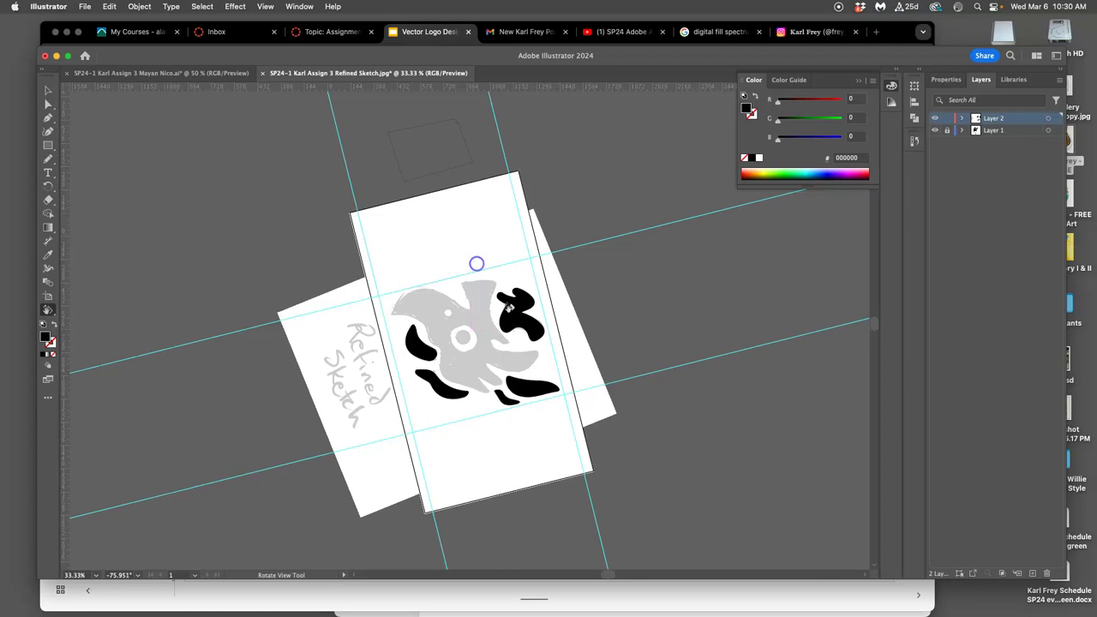
Step: Zoom to 100% and begin tracing the large gray central shape with the Pencil tool
key(super+1)
key(super+equal)
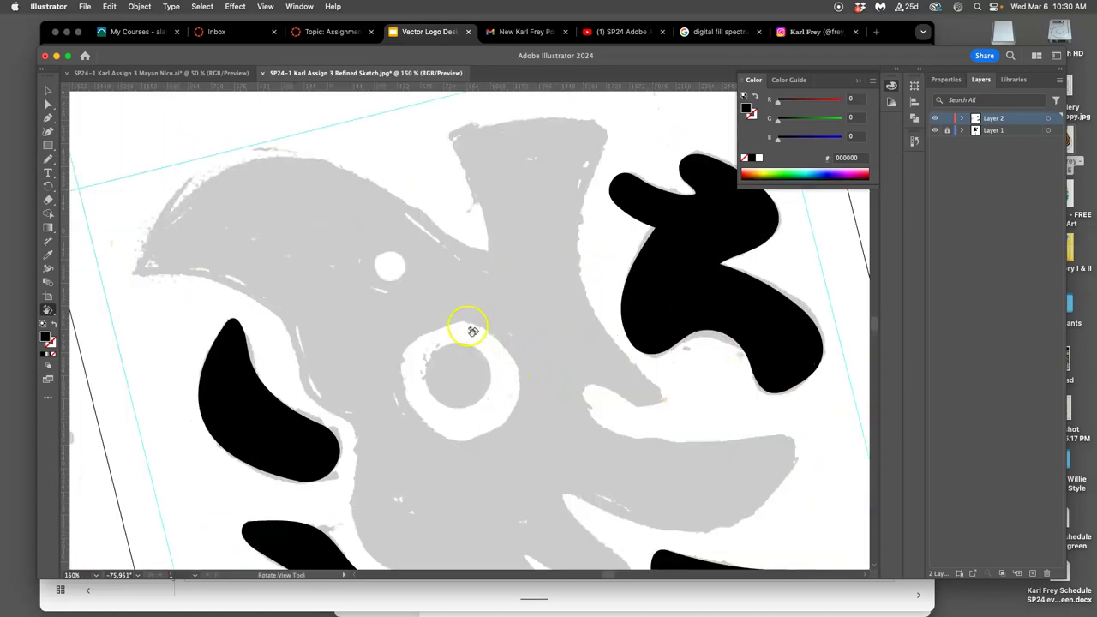
key(super+minus)
key(super+minus)
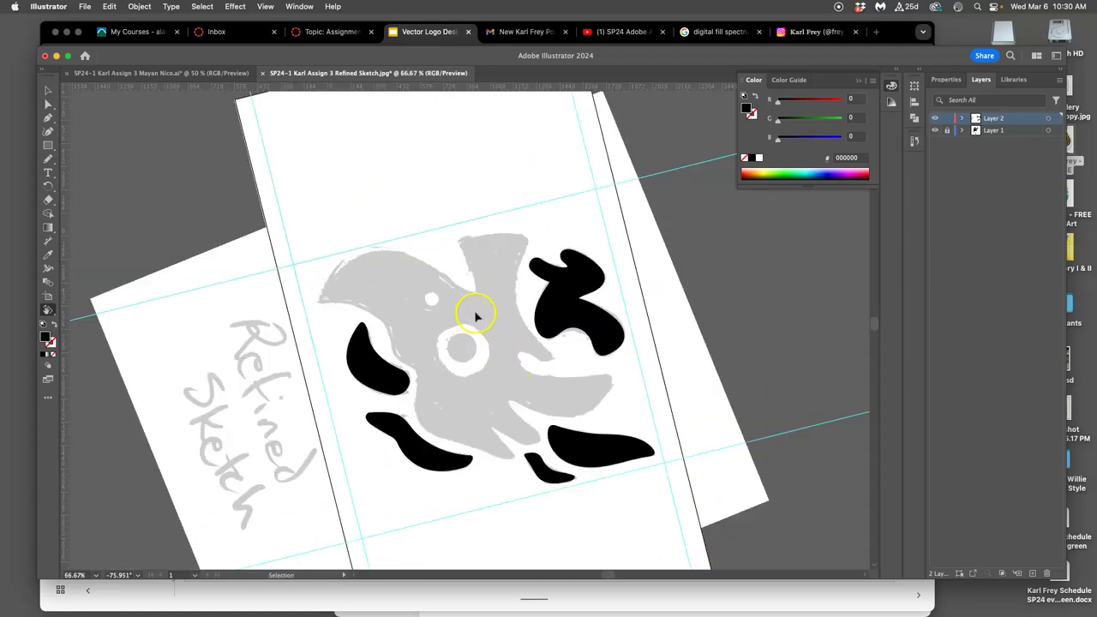
key(super+equal)
click(48, 159)
drag(248, 287, 251, 276)
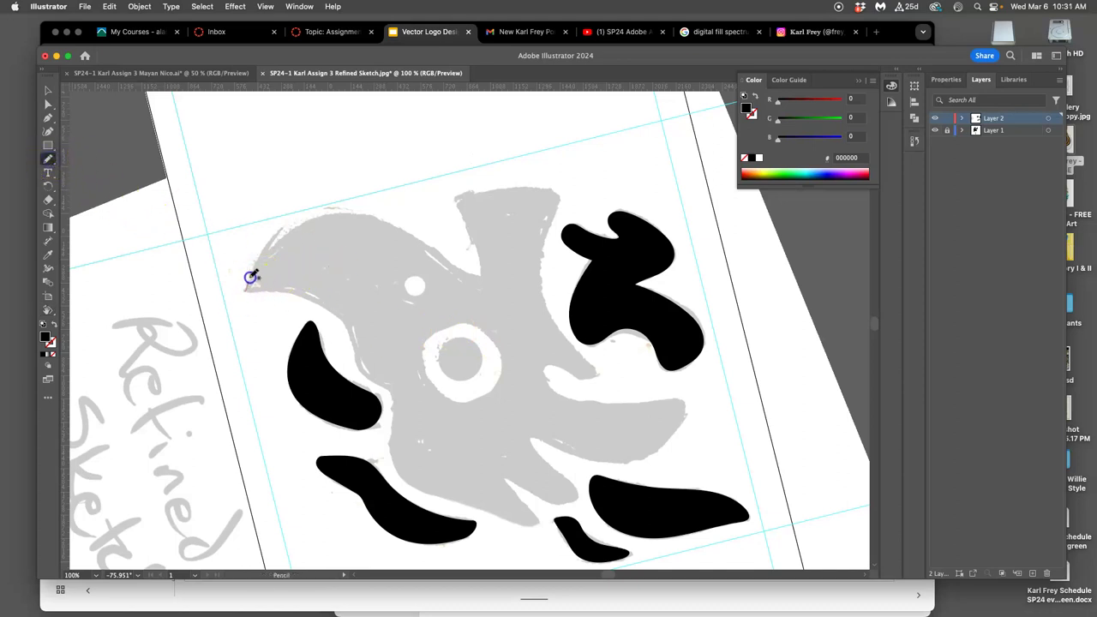